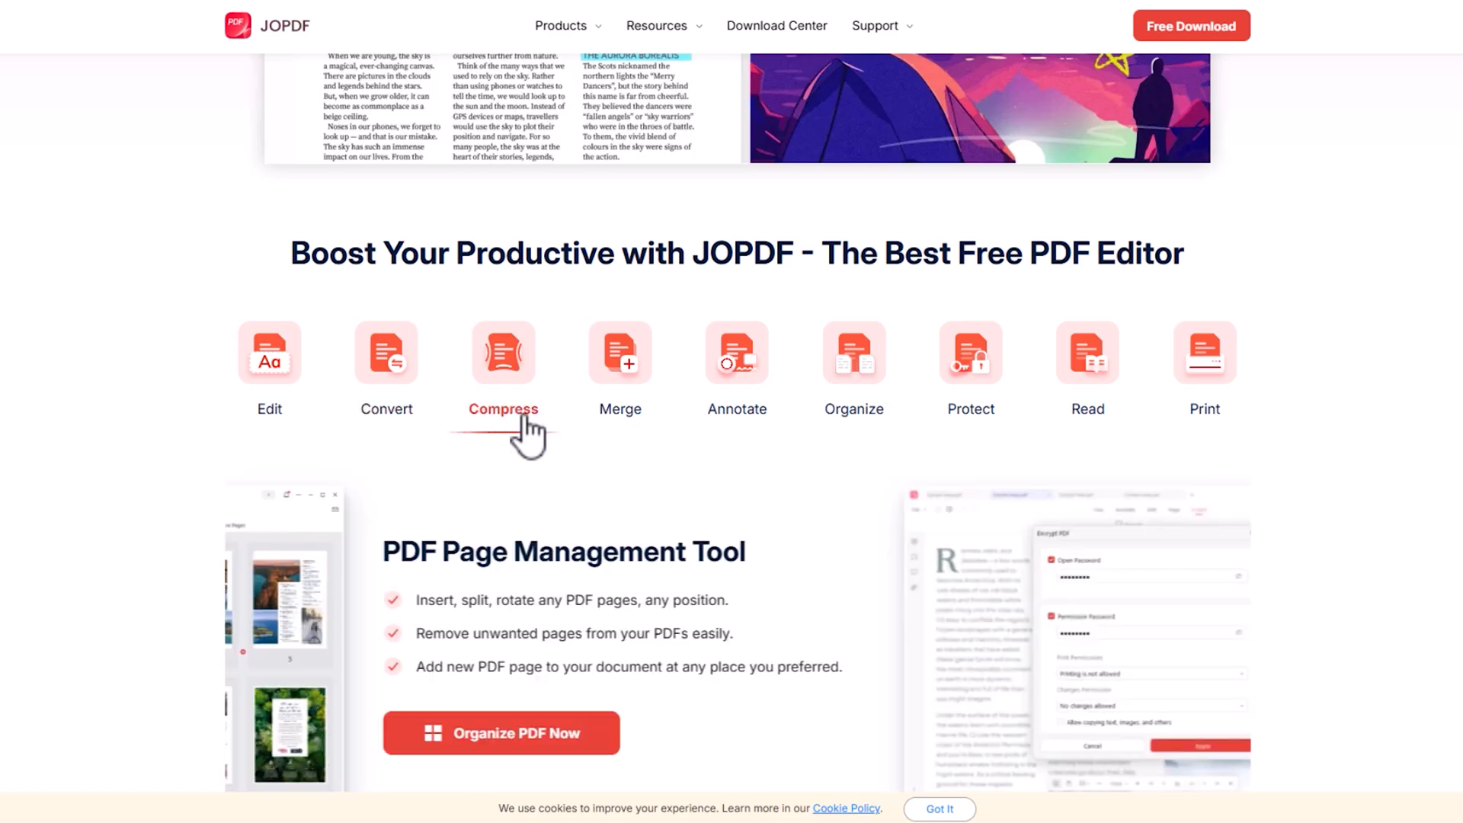
- Look through the feature summaries for Merge, Annotate, Organize, Protect, Read and Print on the JOPDF homepage
{"action": "left_click", "coordinate": [621, 419]}
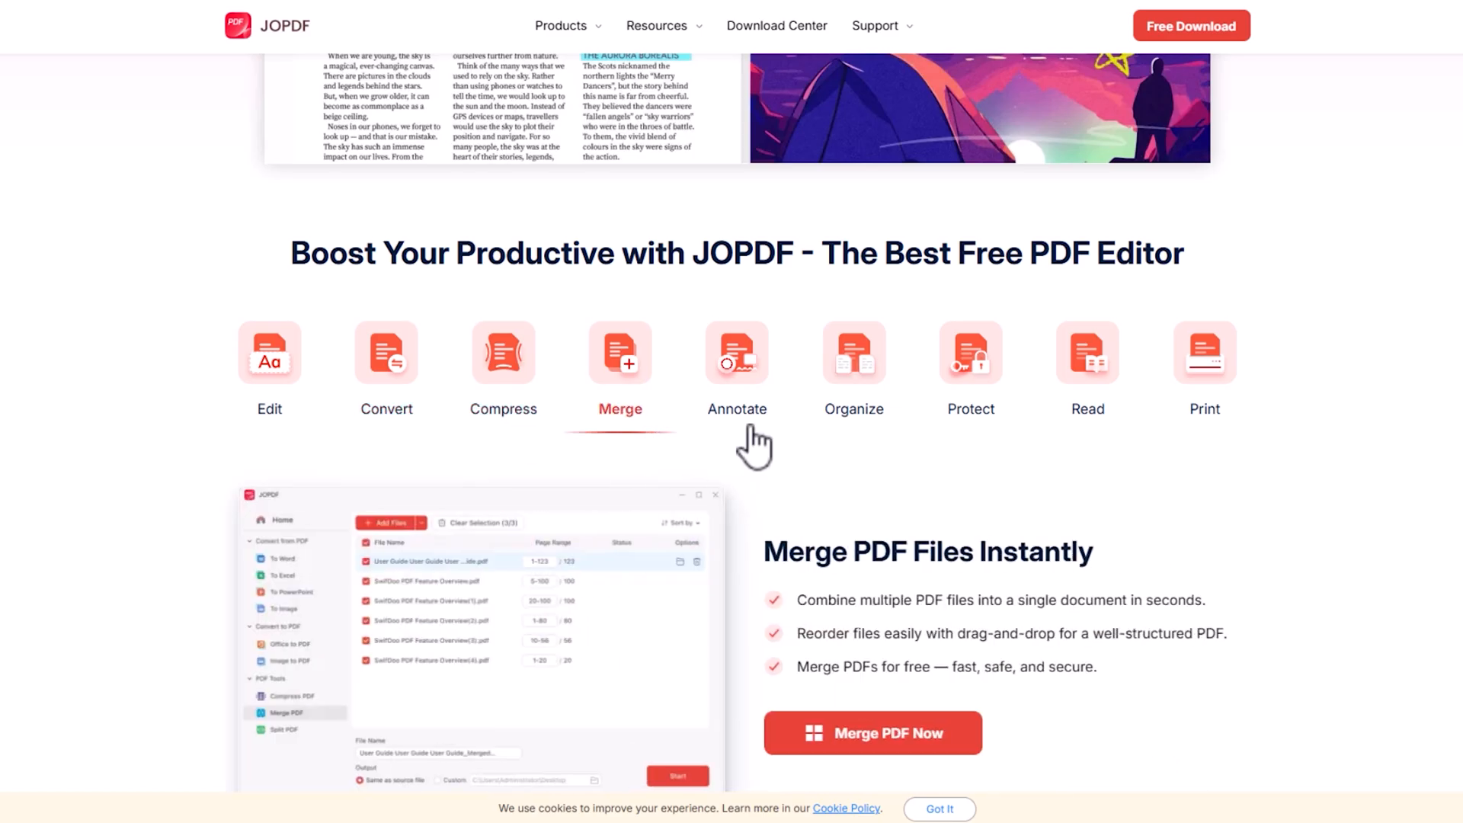
{"action": "left_click", "coordinate": [735, 411]}
{"action": "left_click", "coordinate": [857, 415]}
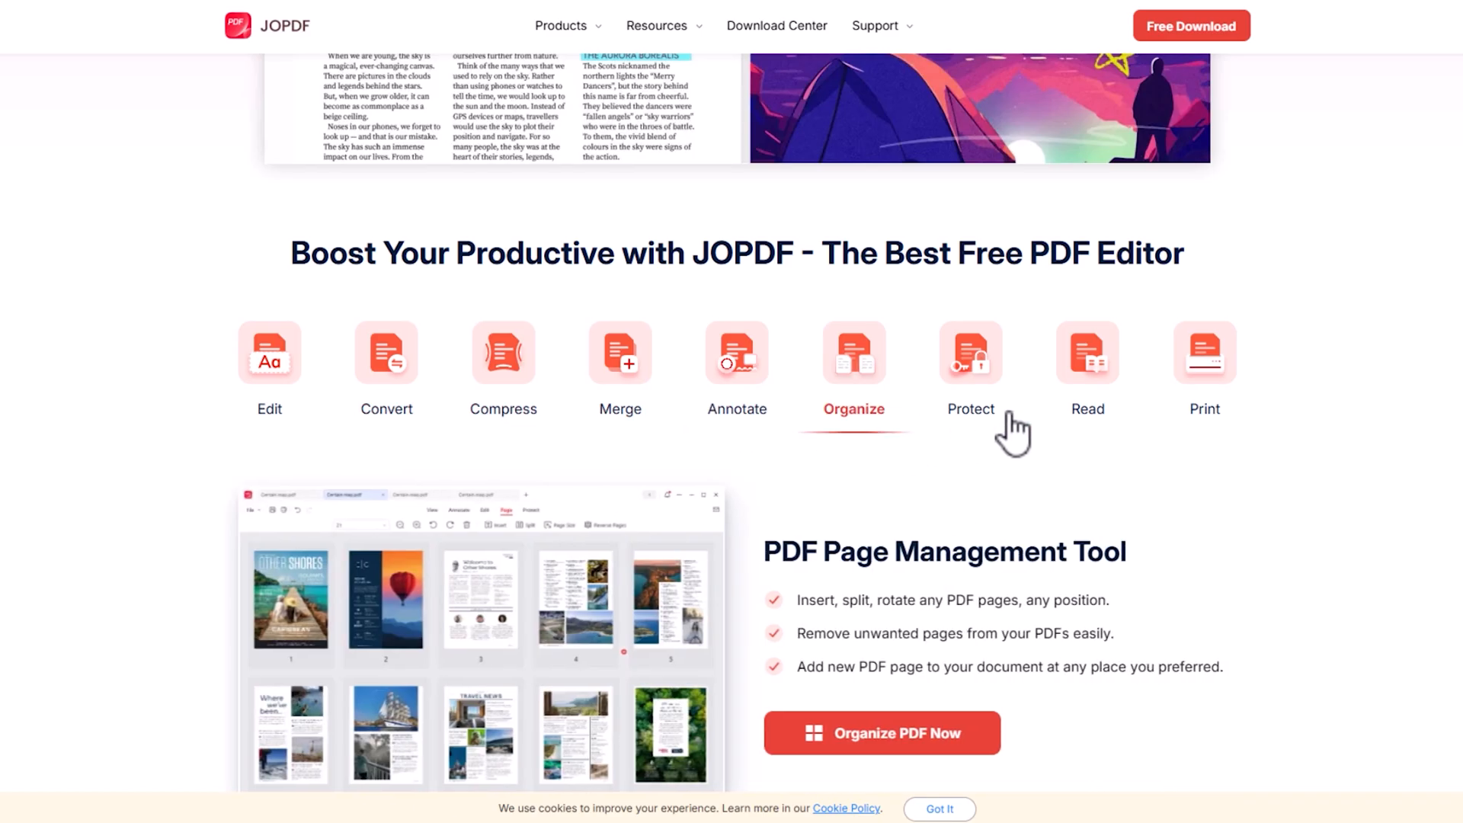
{"action": "left_click", "coordinate": [992, 415]}
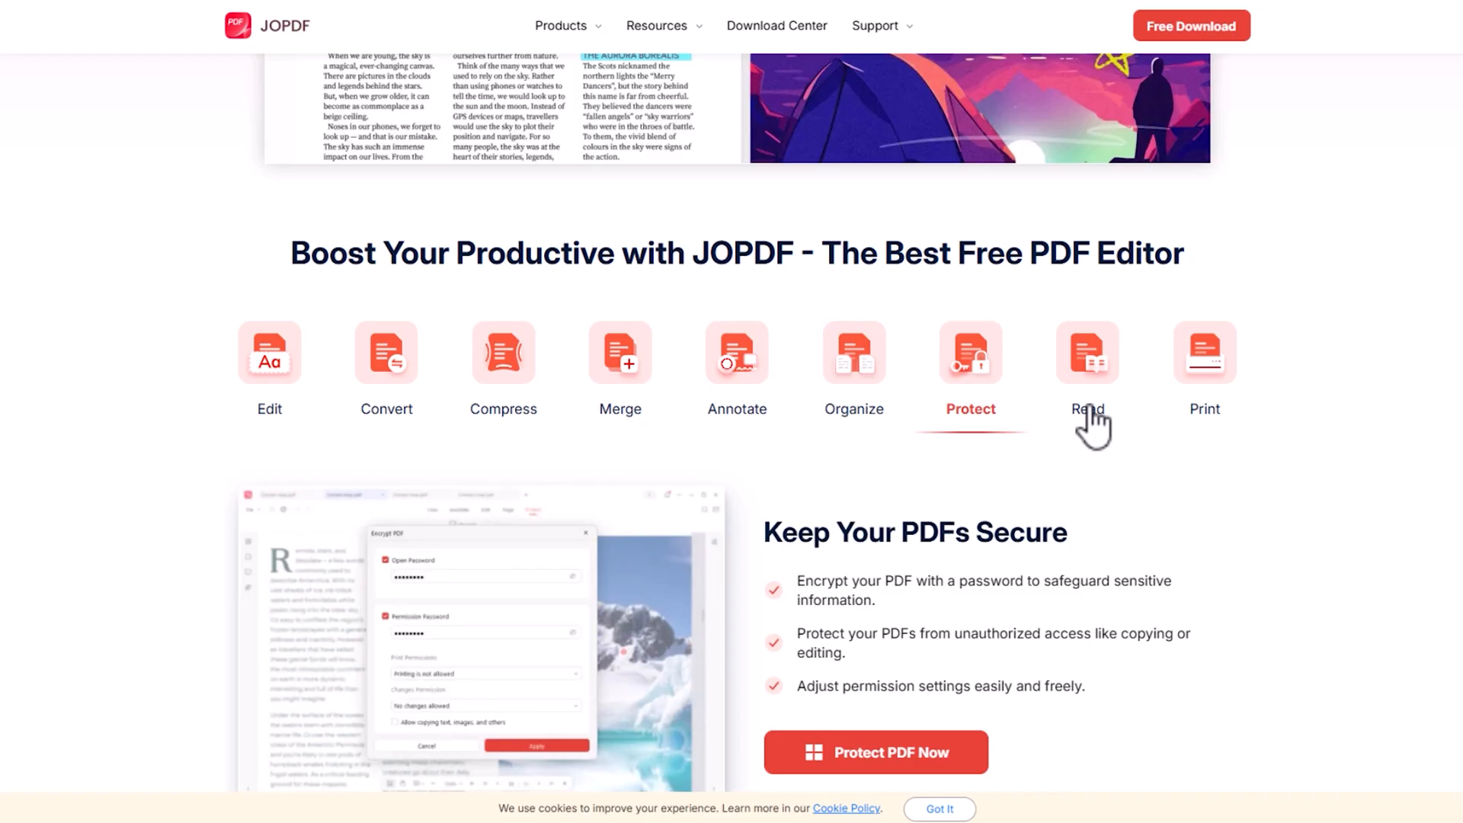
{"action": "left_click", "coordinate": [1090, 413]}
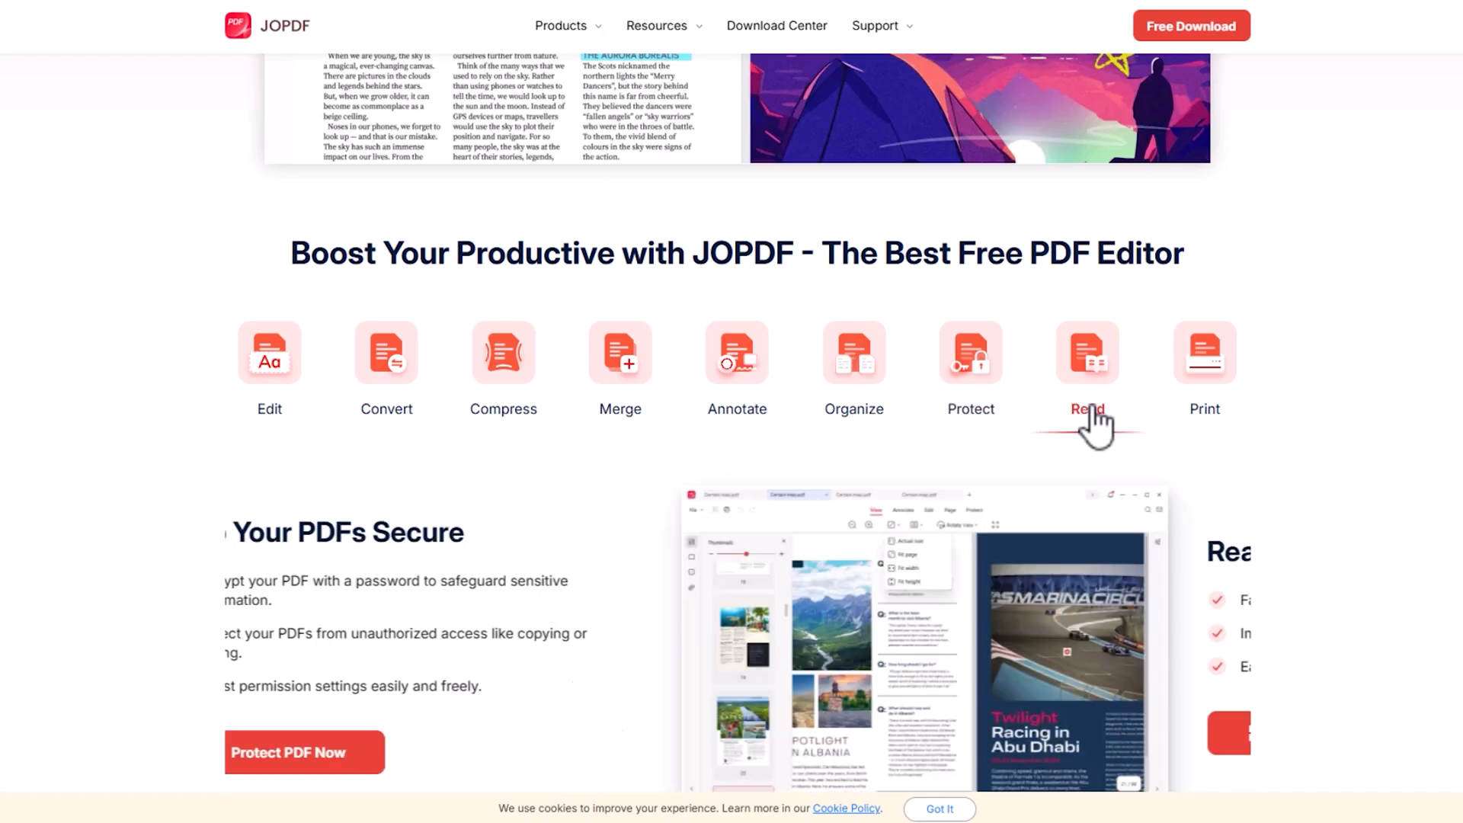
{"action": "left_click", "coordinate": [1209, 418]}
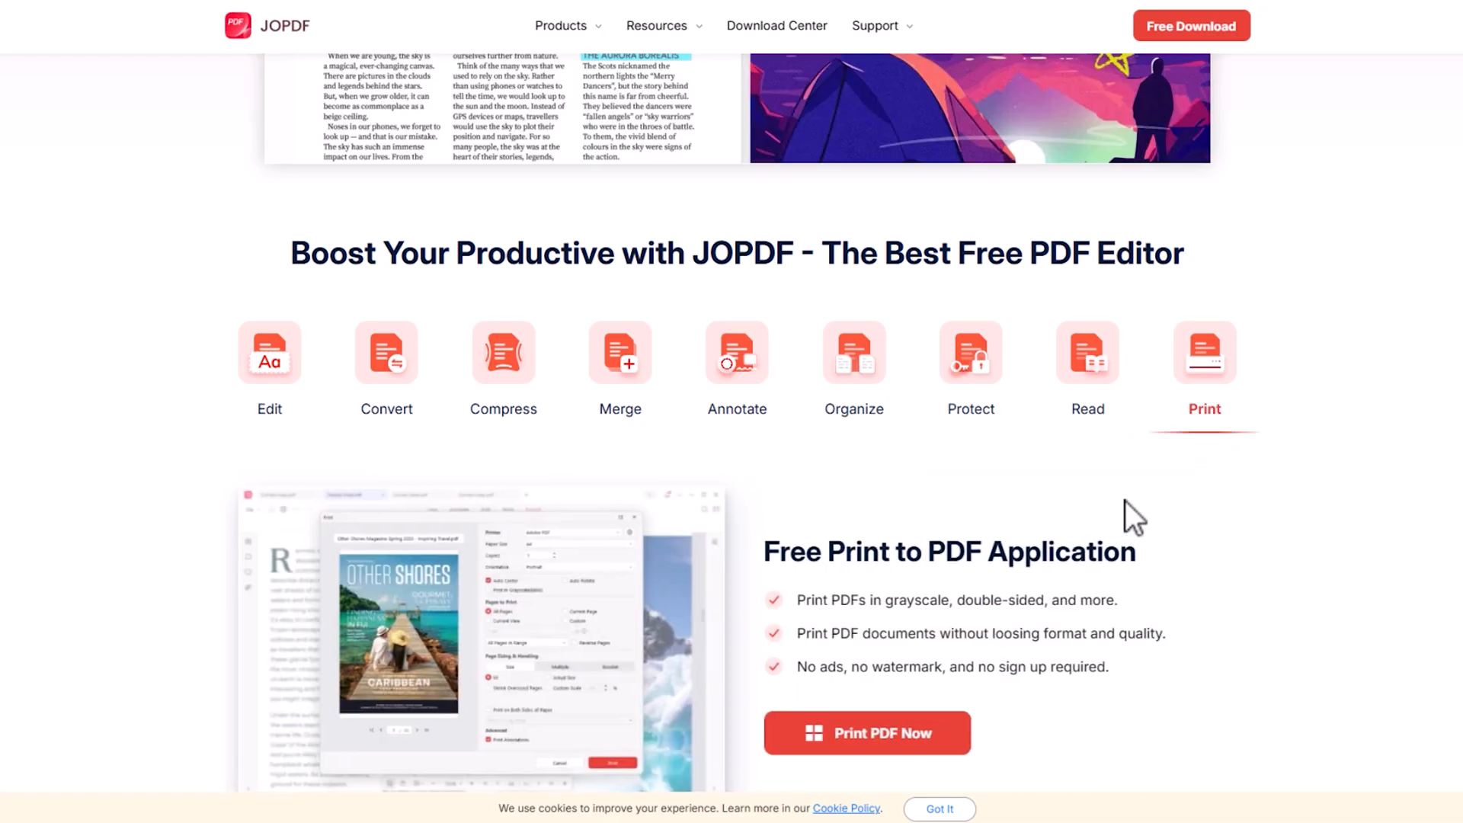
- Read the rest of the JOPDF homepage, including the printing, all-in-one editor, free-use and user review sections
{"action": "scroll", "coordinate": [807, 548], "scroll_direction": "down", "scroll_amount": 2}
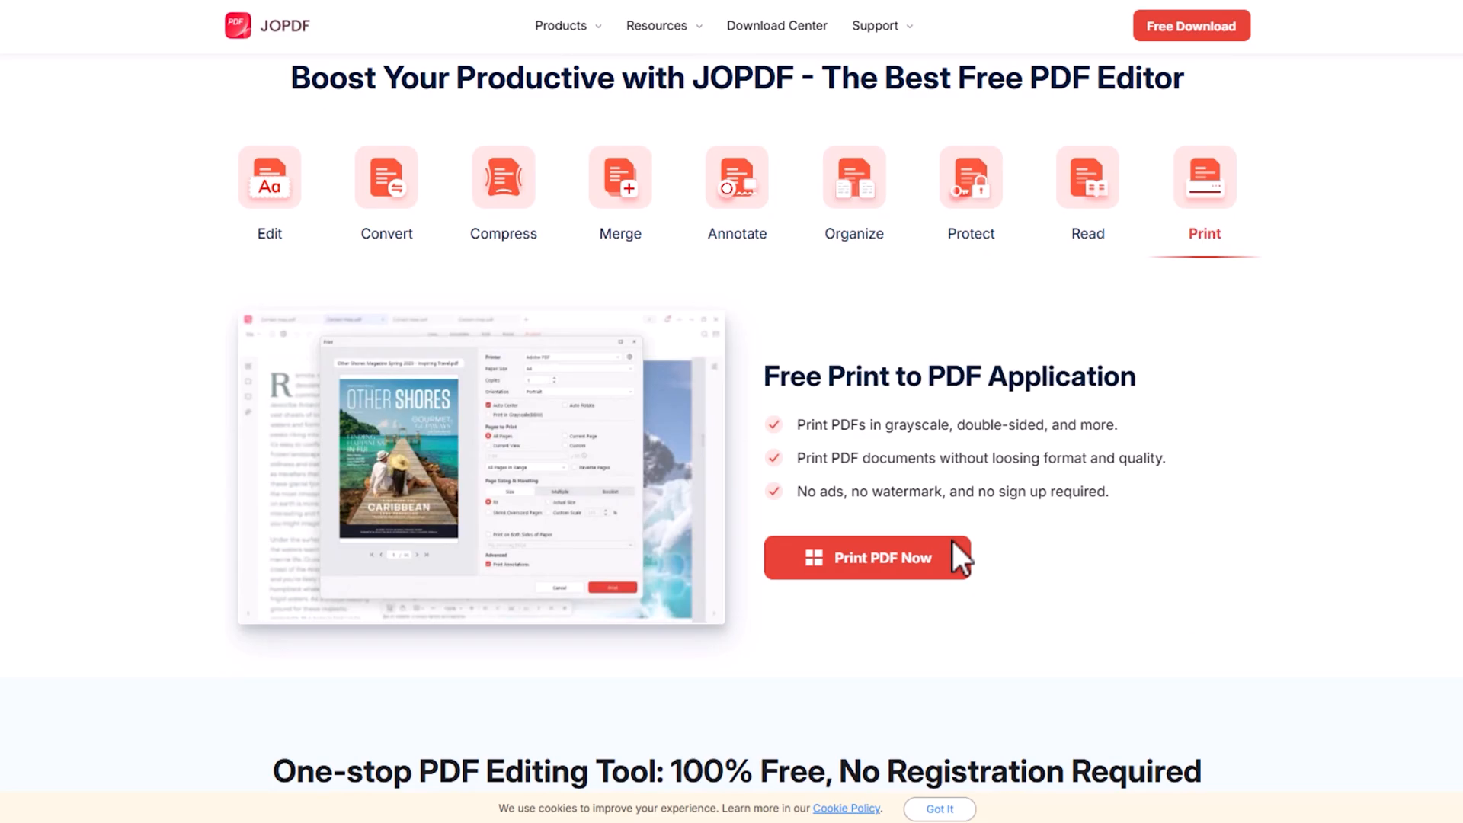
{"action": "scroll", "coordinate": [522, 516], "scroll_direction": "down", "scroll_amount": 5}
{"action": "scroll", "coordinate": [350, 471], "scroll_direction": "down", "scroll_amount": 1}
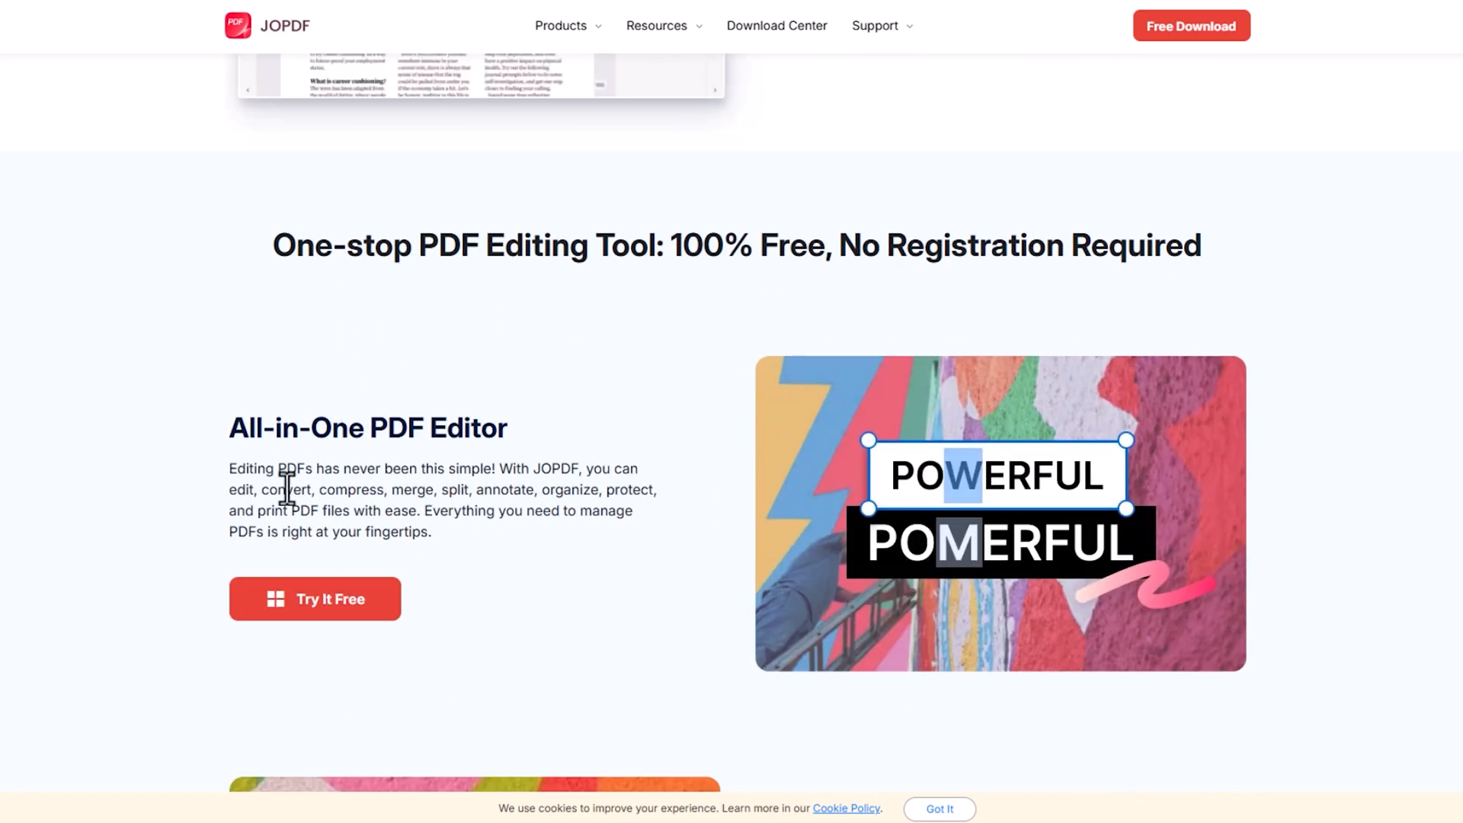
{"action": "scroll", "coordinate": [790, 456], "scroll_direction": "down", "scroll_amount": 3}
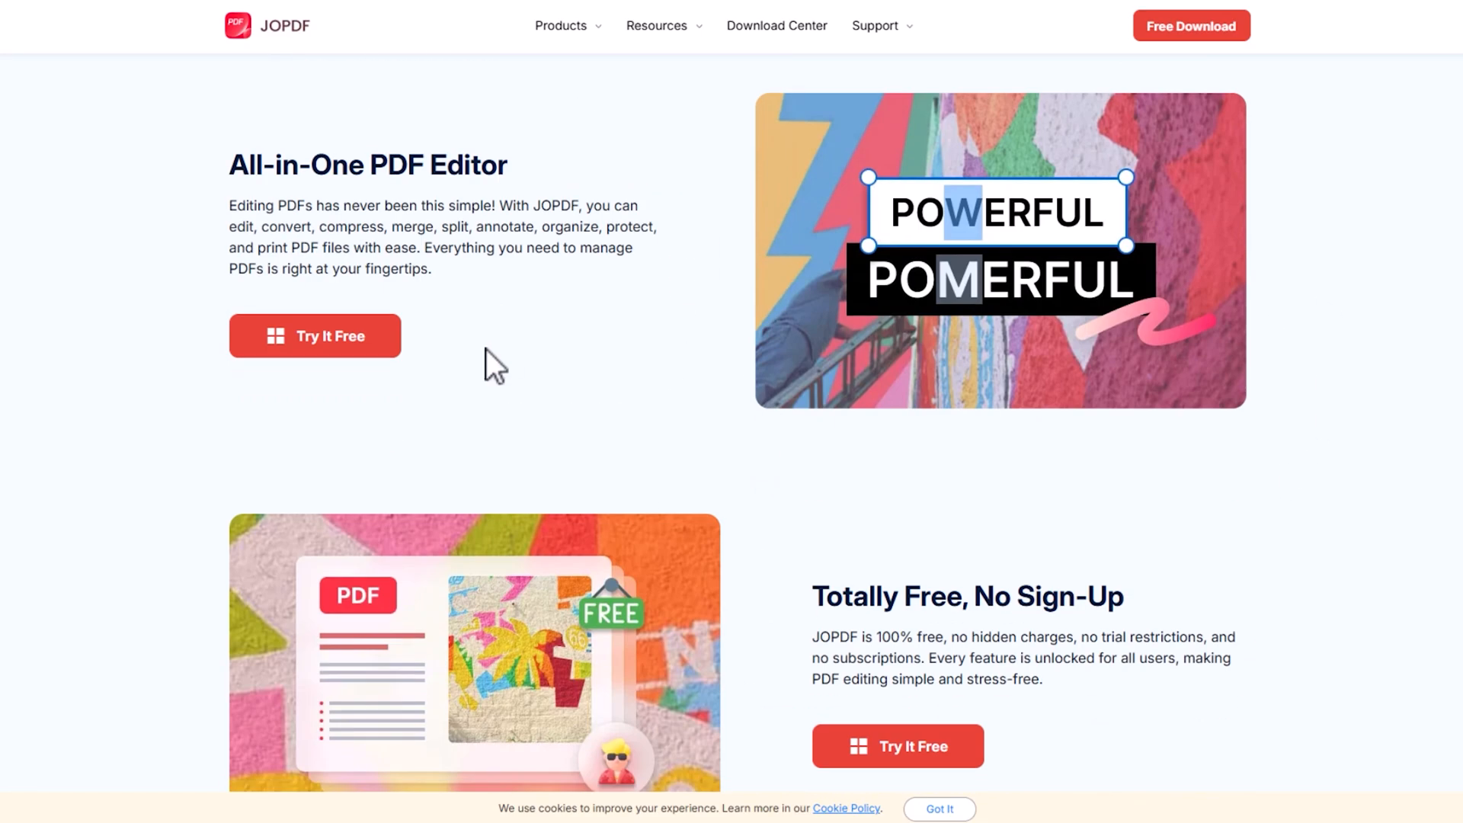
{"action": "scroll", "coordinate": [965, 381], "scroll_direction": "down", "scroll_amount": 11}
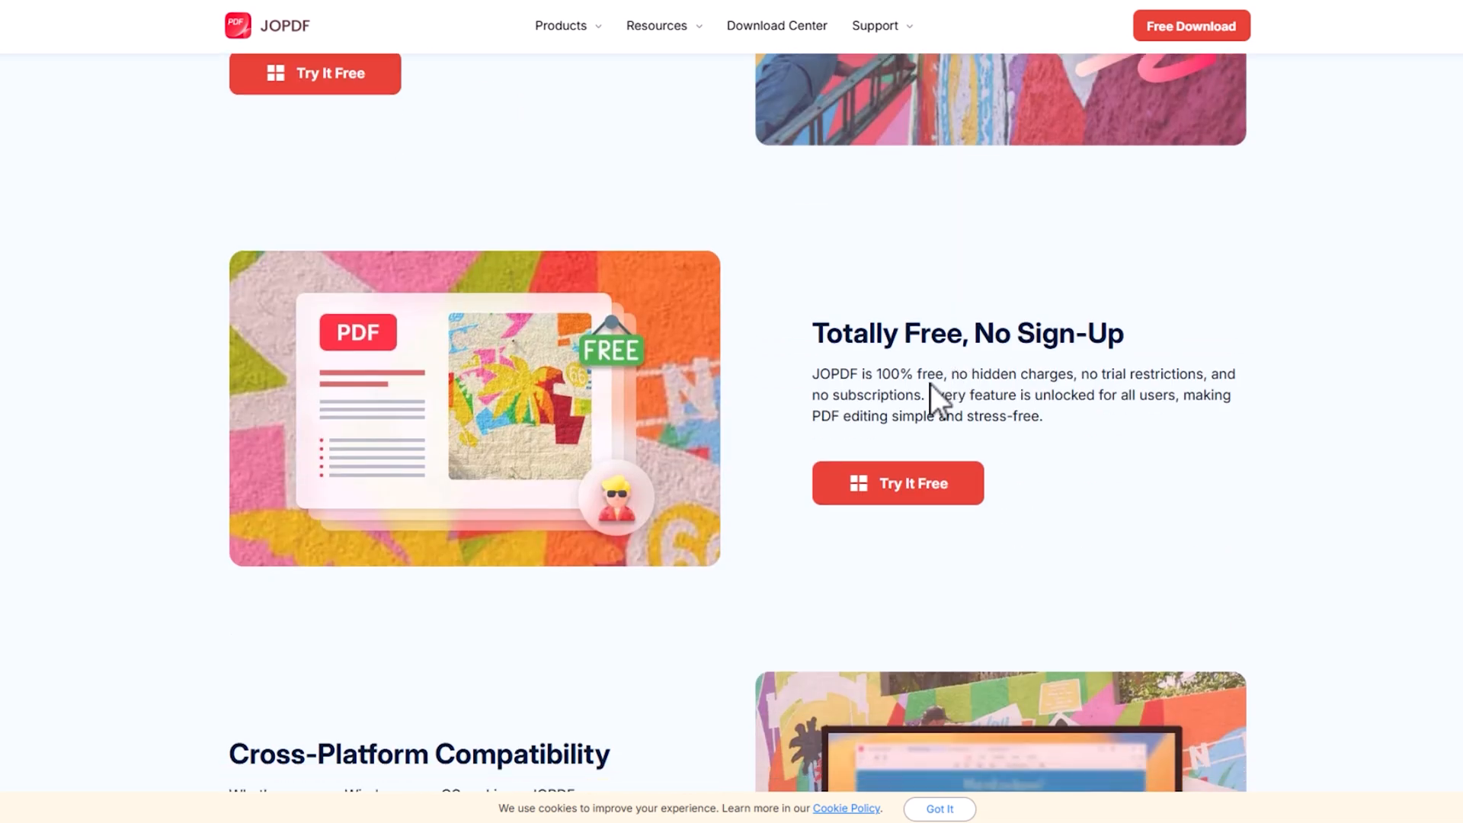
{"action": "scroll", "coordinate": [826, 379], "scroll_direction": "down", "scroll_amount": 13}
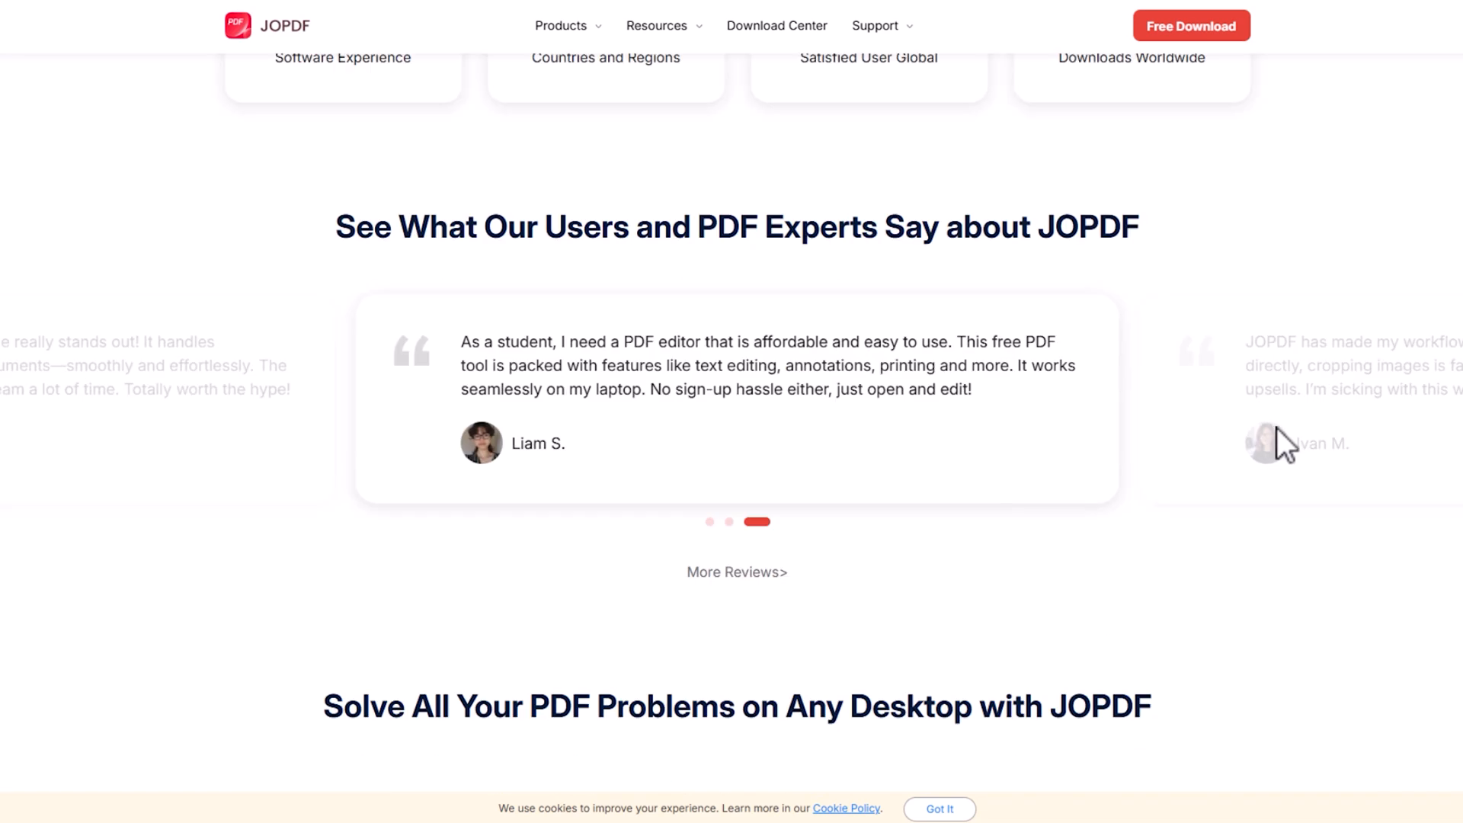
- Download the free JOPDF installer for Windows from the homepage and launch the downloaded file
{"action": "scroll", "coordinate": [1155, 364], "scroll_direction": "up", "scroll_amount": 5}
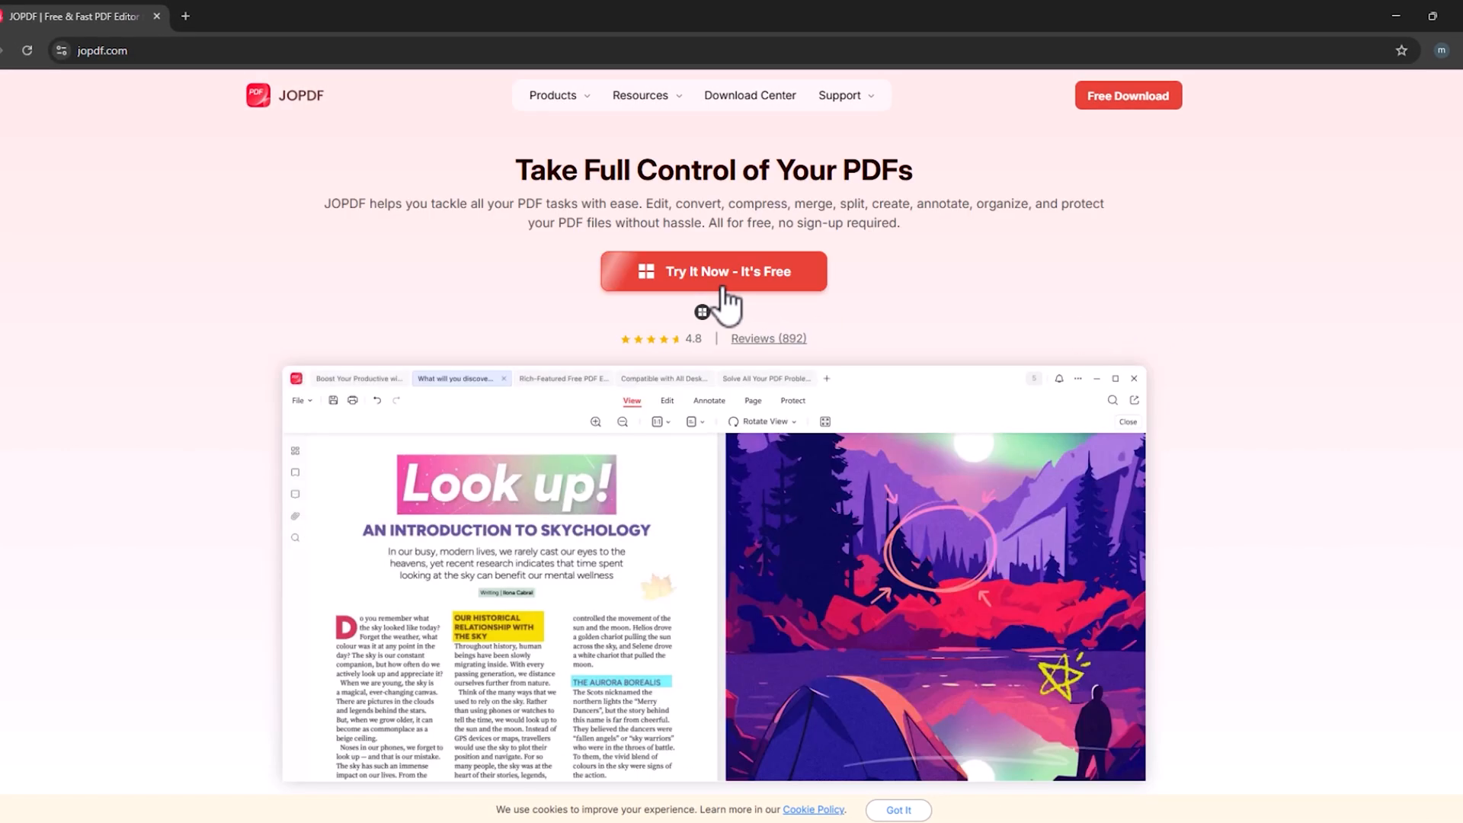
{"action": "left_click", "coordinate": [714, 277]}
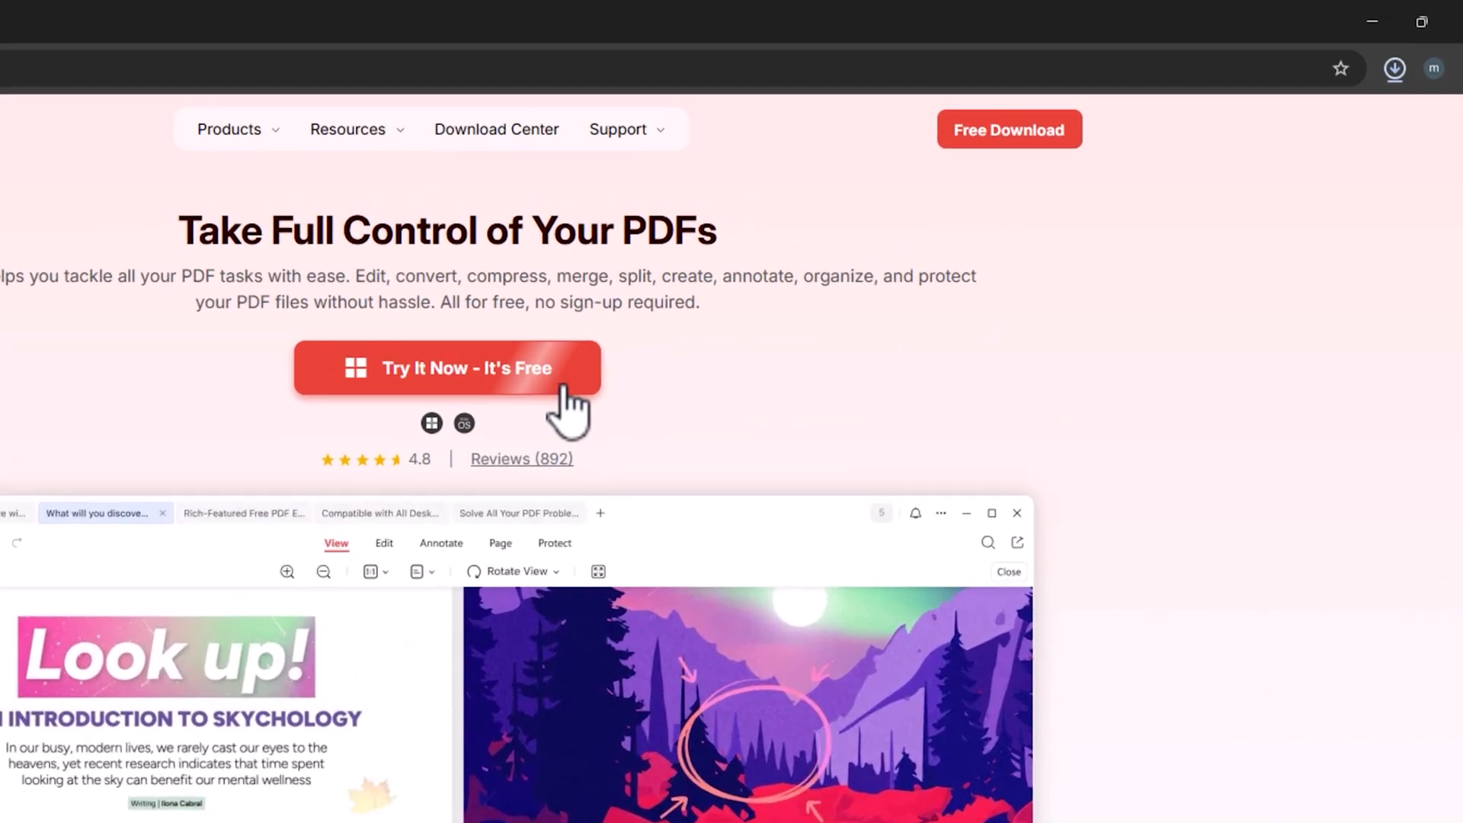
{"action": "left_click", "coordinate": [1394, 70]}
{"action": "left_click", "coordinate": [1220, 178]}
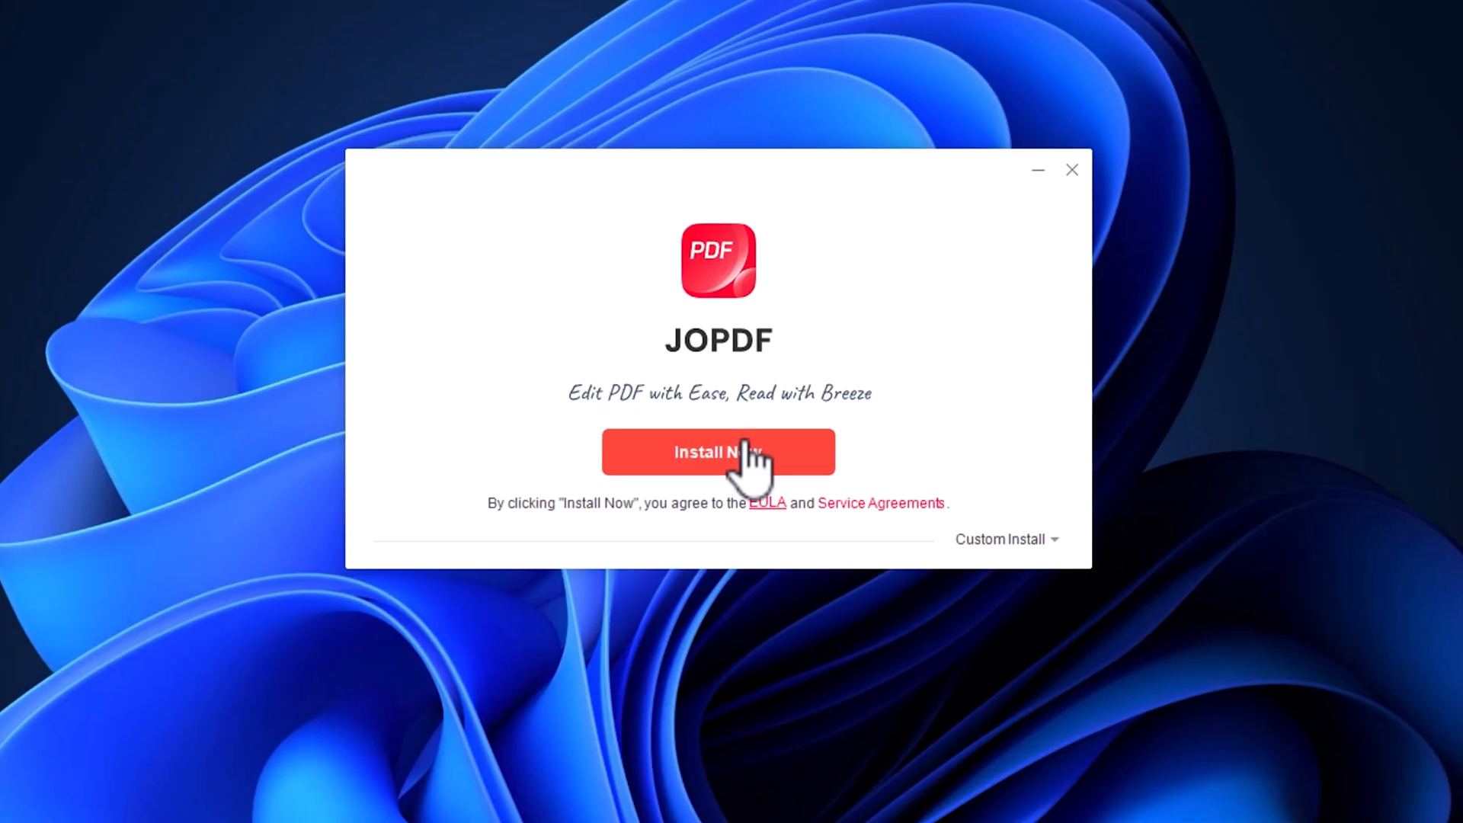
- Install JOPDF with the default settings and start the program
{"action": "left_click", "coordinate": [749, 457]}
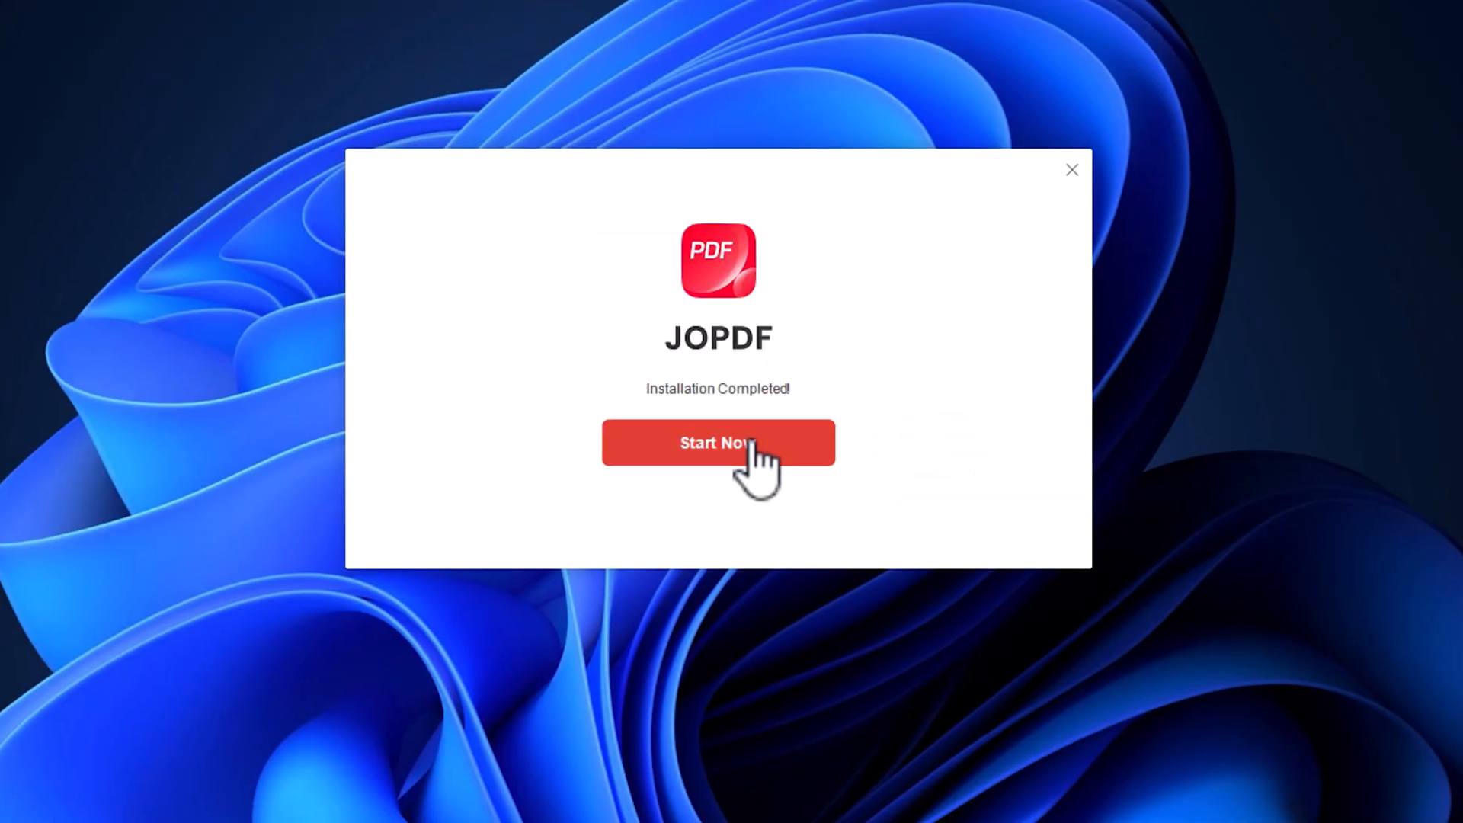
{"action": "left_click", "coordinate": [743, 457]}
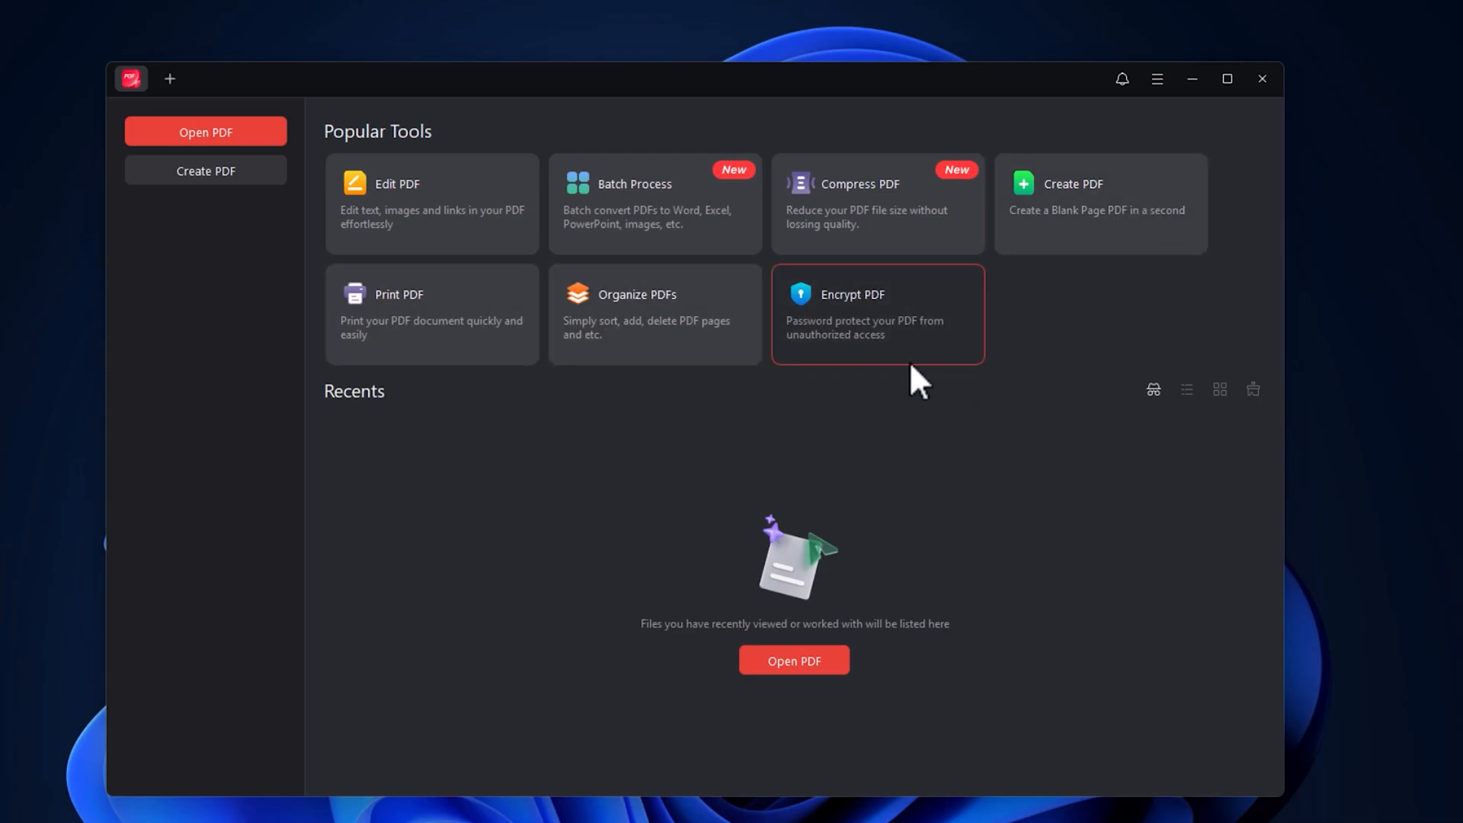
- Open the SONOFF Catalogo PDF from the Downloads folder for editing
{"action": "left_click", "coordinate": [412, 212]}
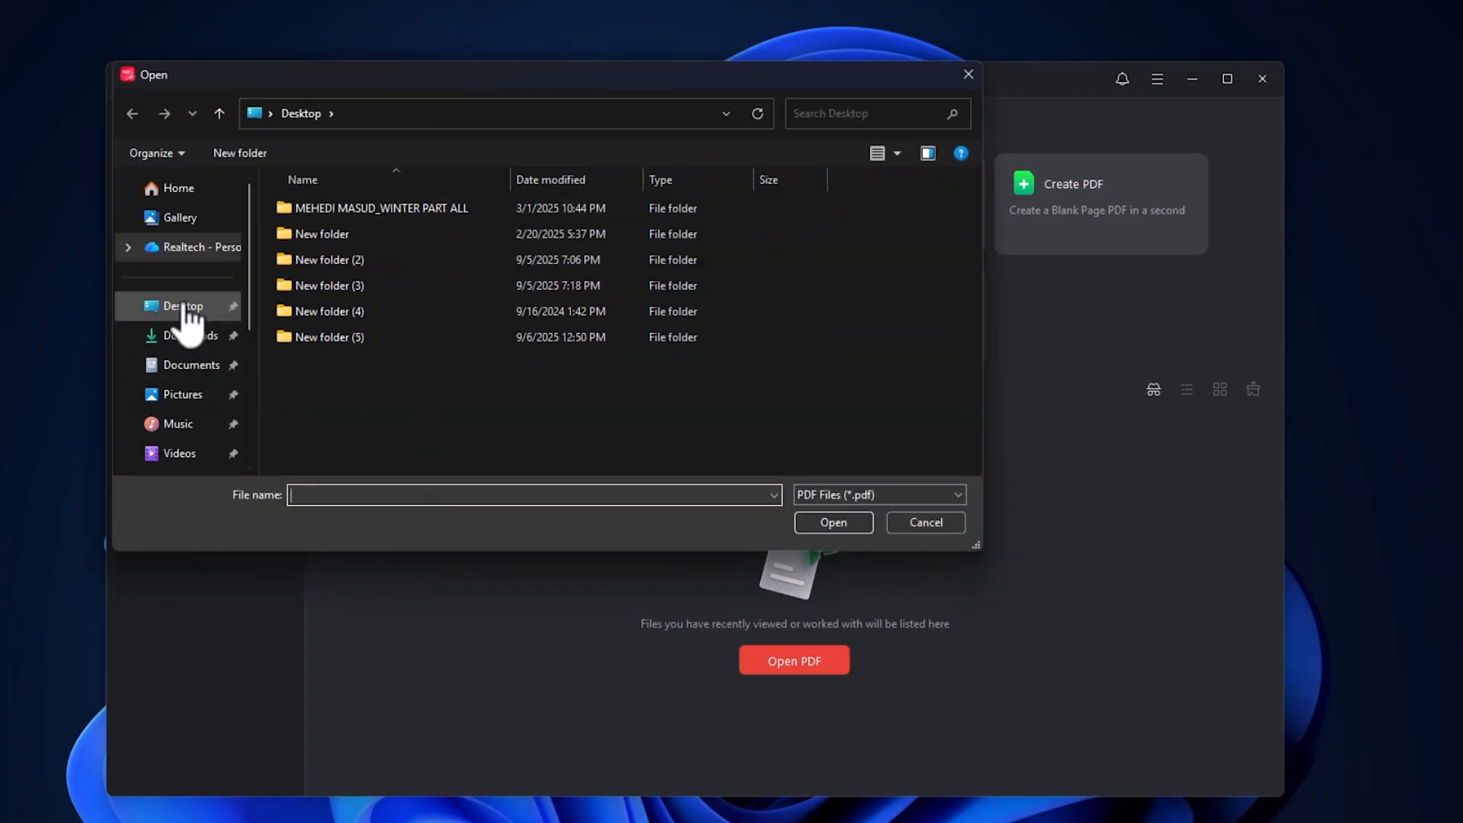
{"action": "left_click", "coordinate": [190, 336]}
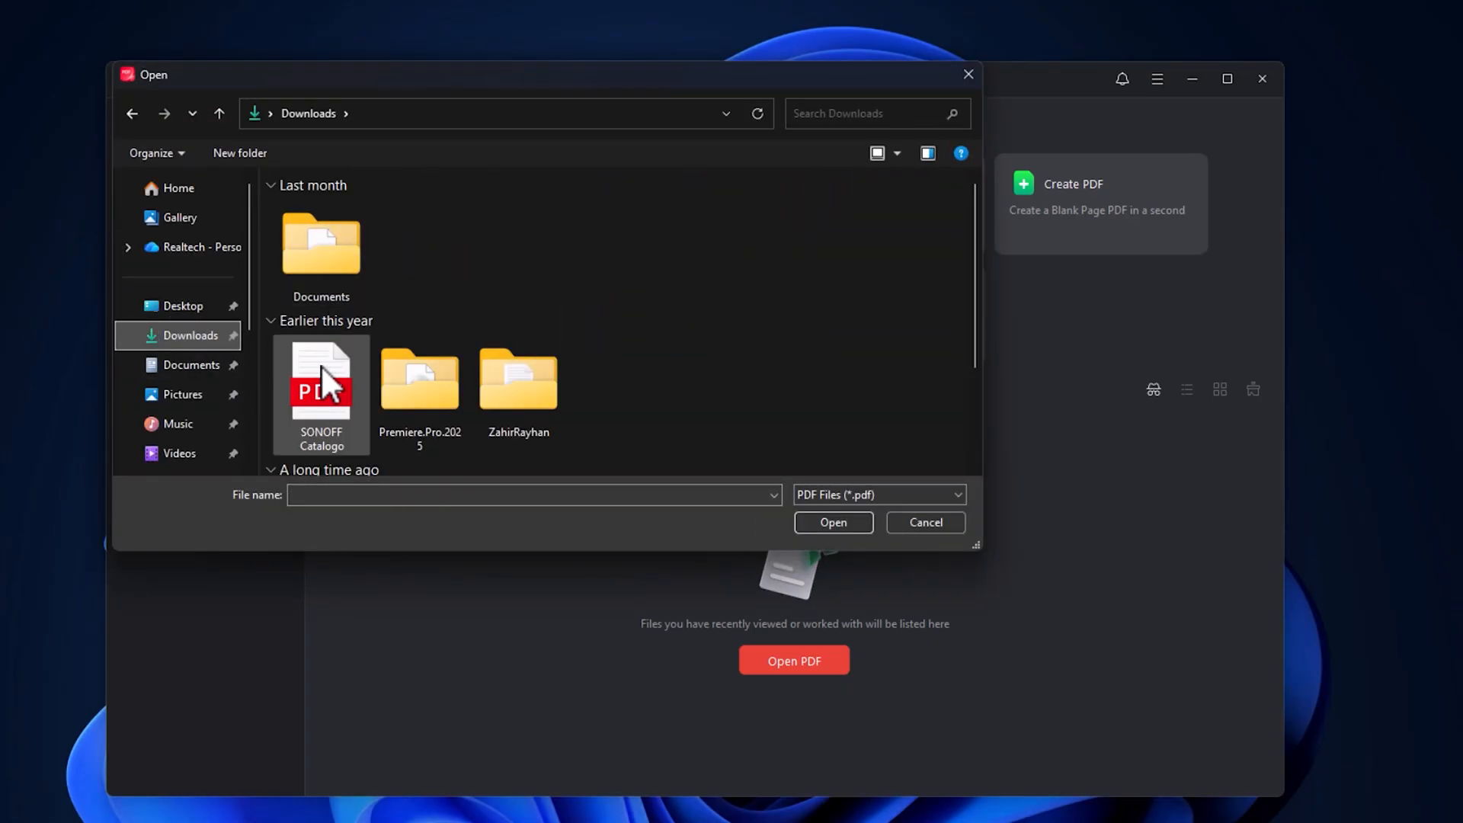
{"action": "double_click", "coordinate": [319, 386]}
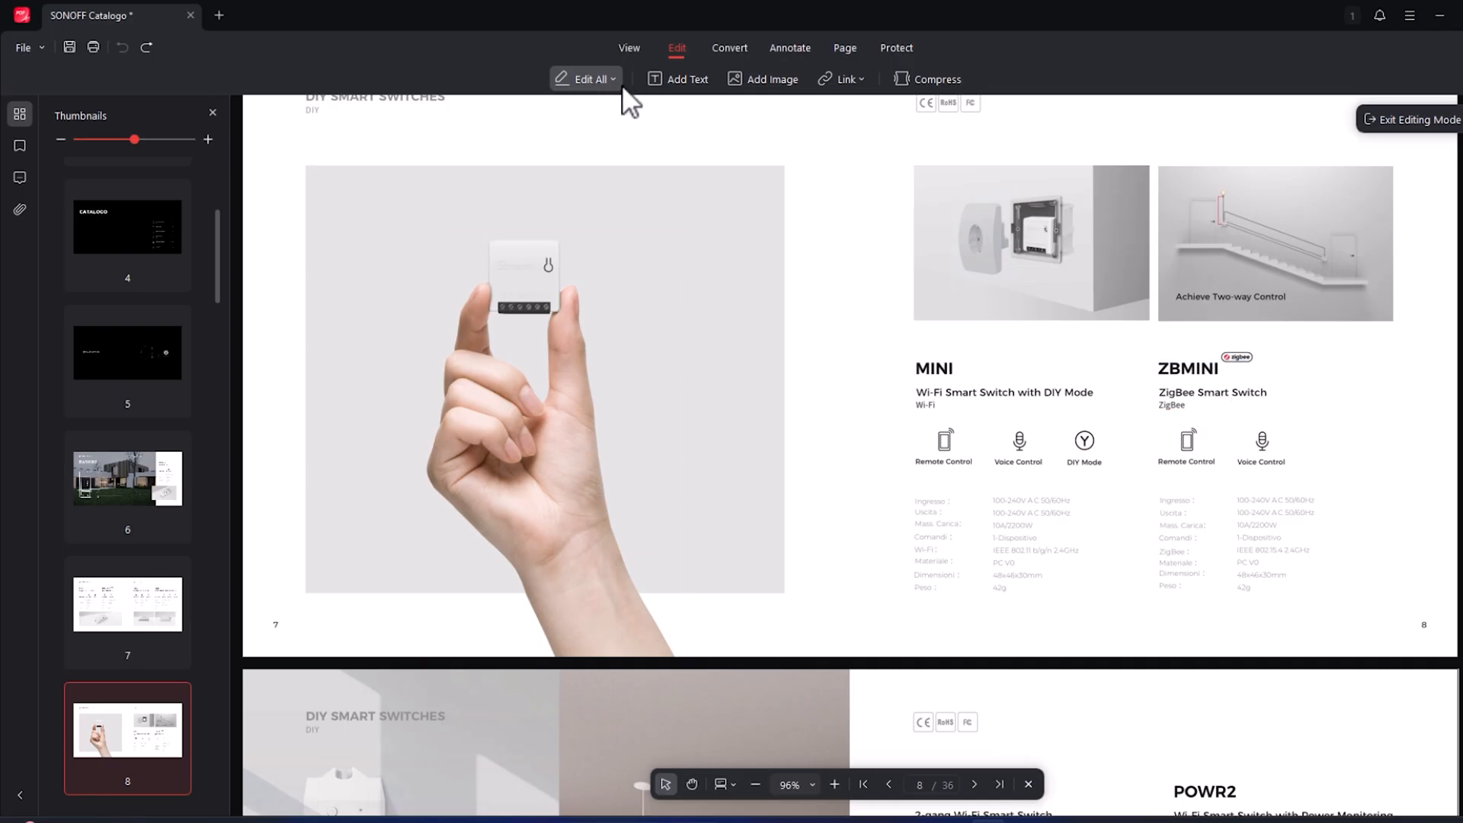
- On page 8, reposition the hand photo toward the left of its grey background and move the staircase picture beside it
{"action": "left_click", "coordinate": [545, 309]}
{"action": "left_click_drag", "start_coordinate": [556, 268], "coordinate": [738, 251]}
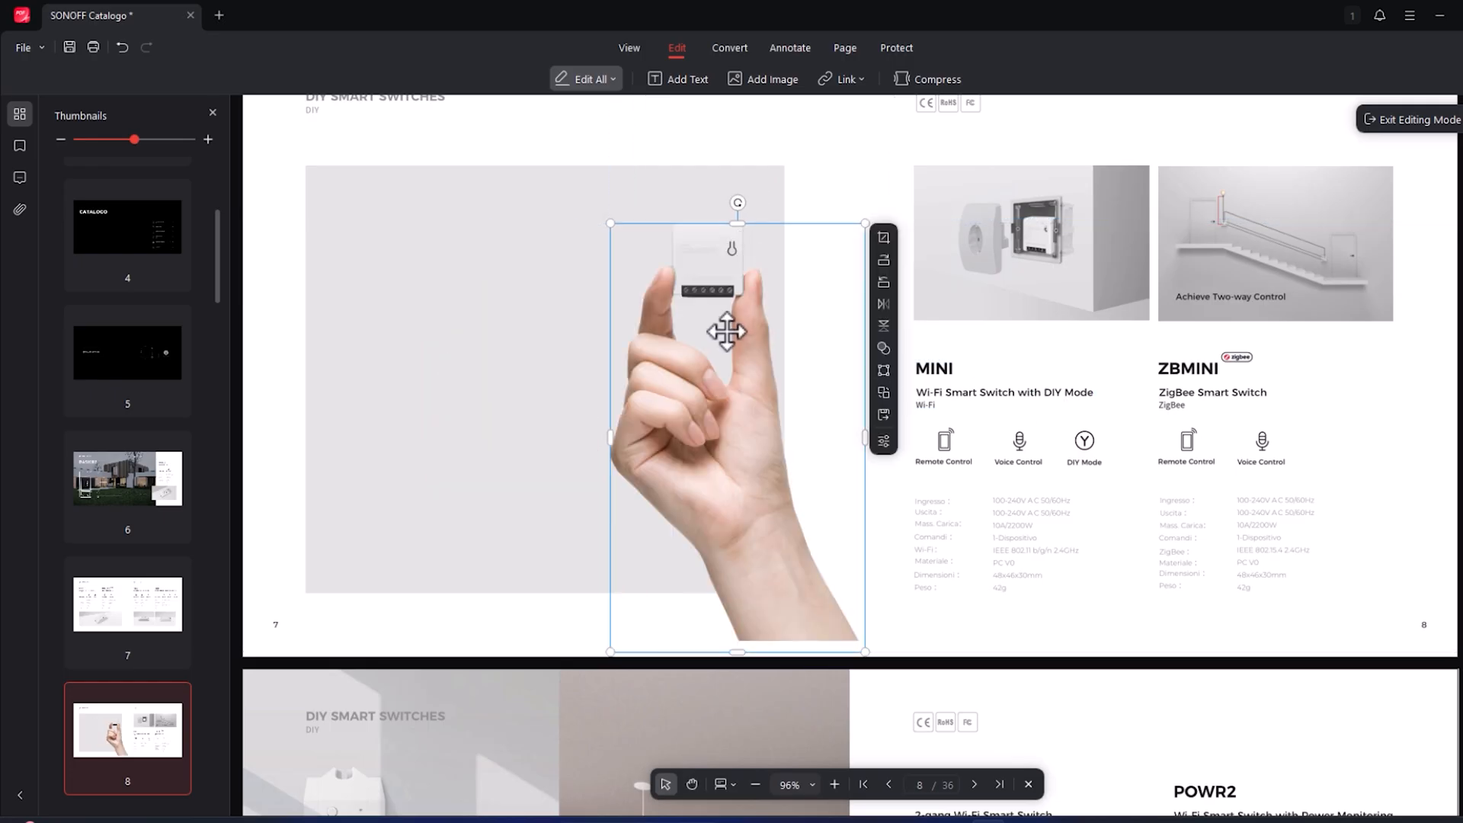
{"action": "left_click_drag", "start_coordinate": [726, 332], "coordinate": [472, 289]}
{"action": "left_click", "coordinate": [1291, 270]}
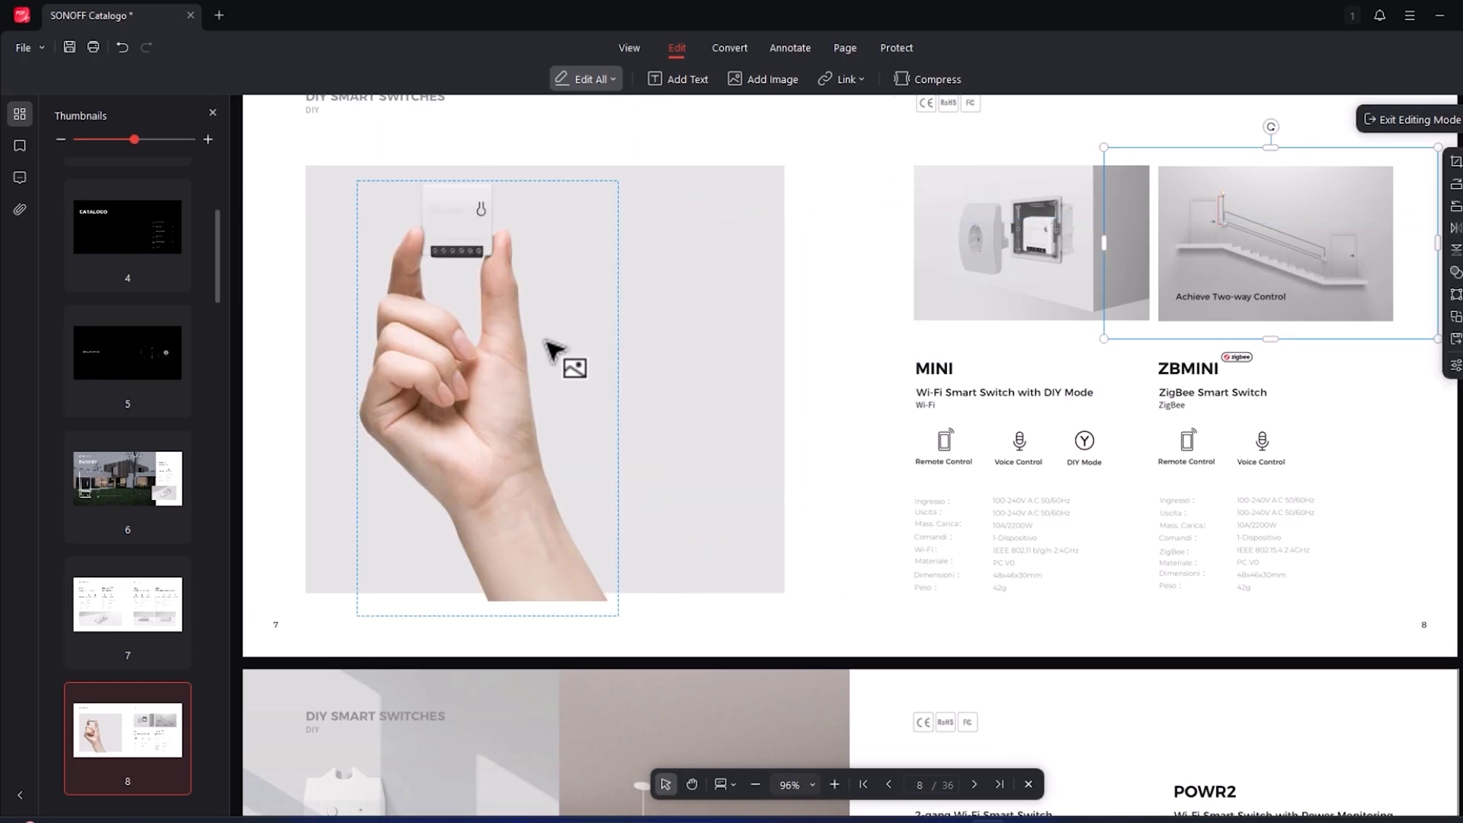
{"action": "left_click_drag", "start_coordinate": [1270, 241], "coordinate": [689, 353]}
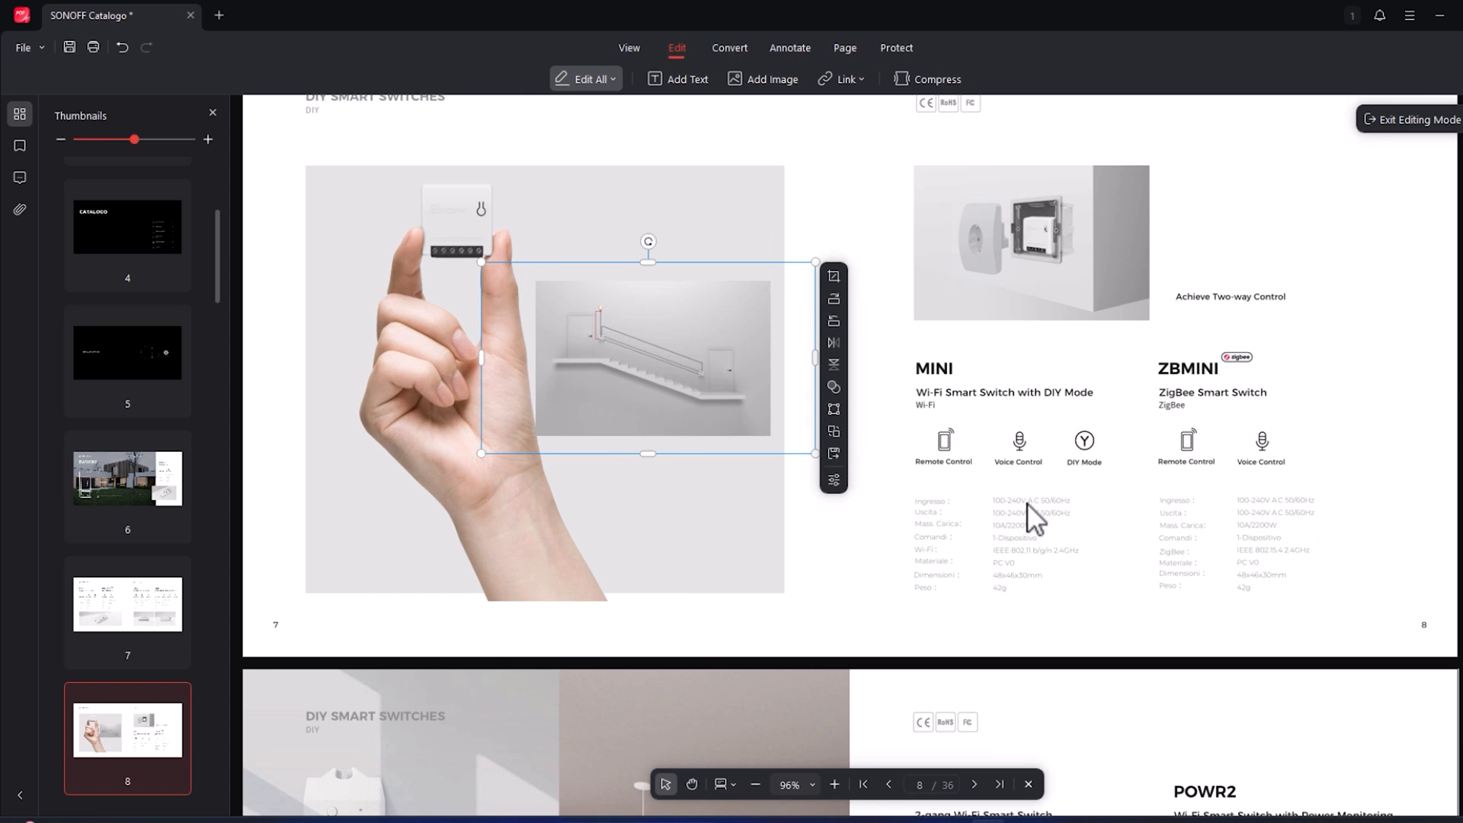
- Insert the word "test" before "Wi-Fi Smart Switch with DIY Mode" in the MINI description on page 8
{"action": "left_click", "coordinate": [1036, 401]}
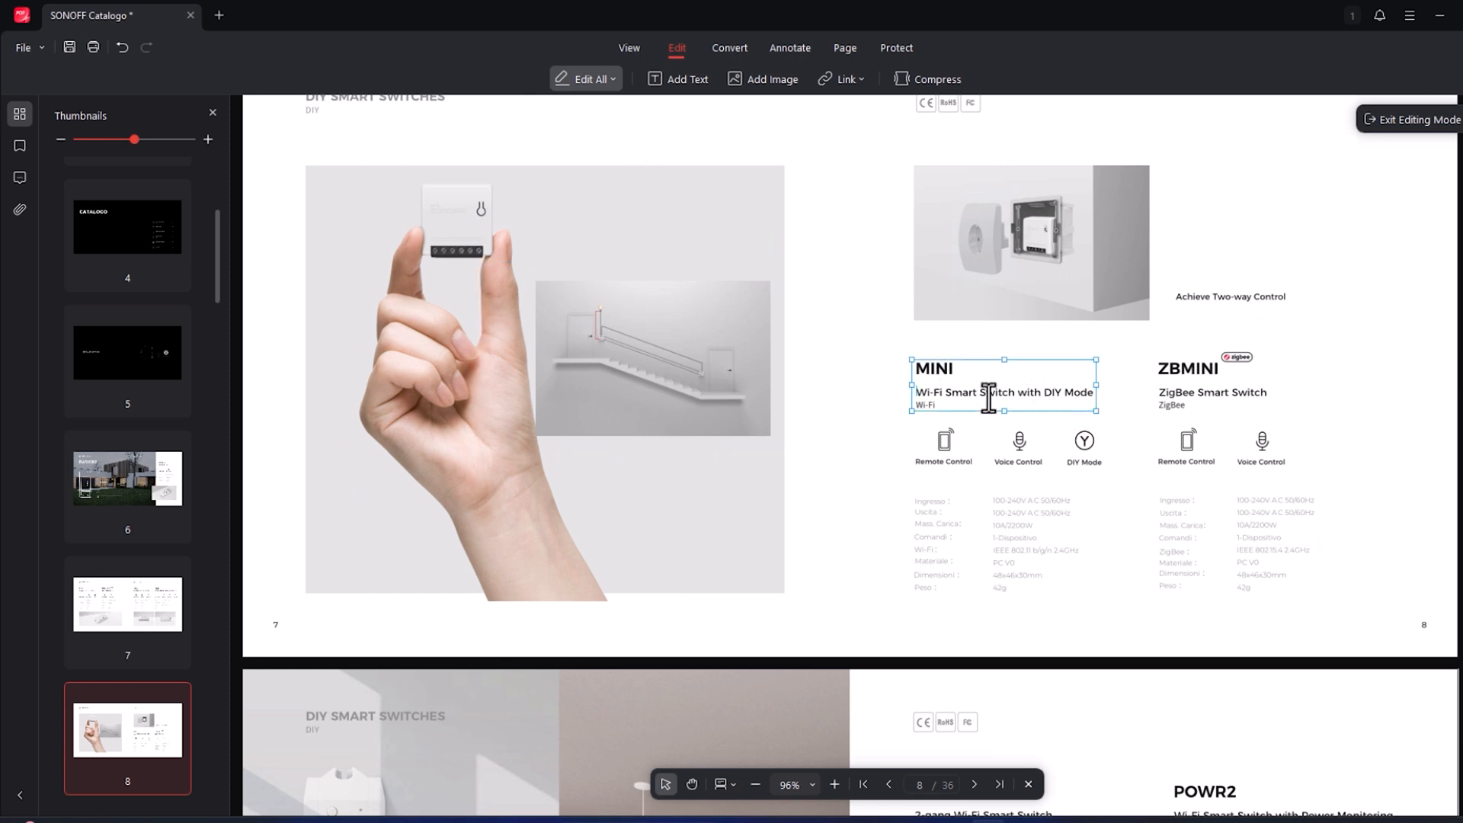
{"action": "type", "text": "test"}
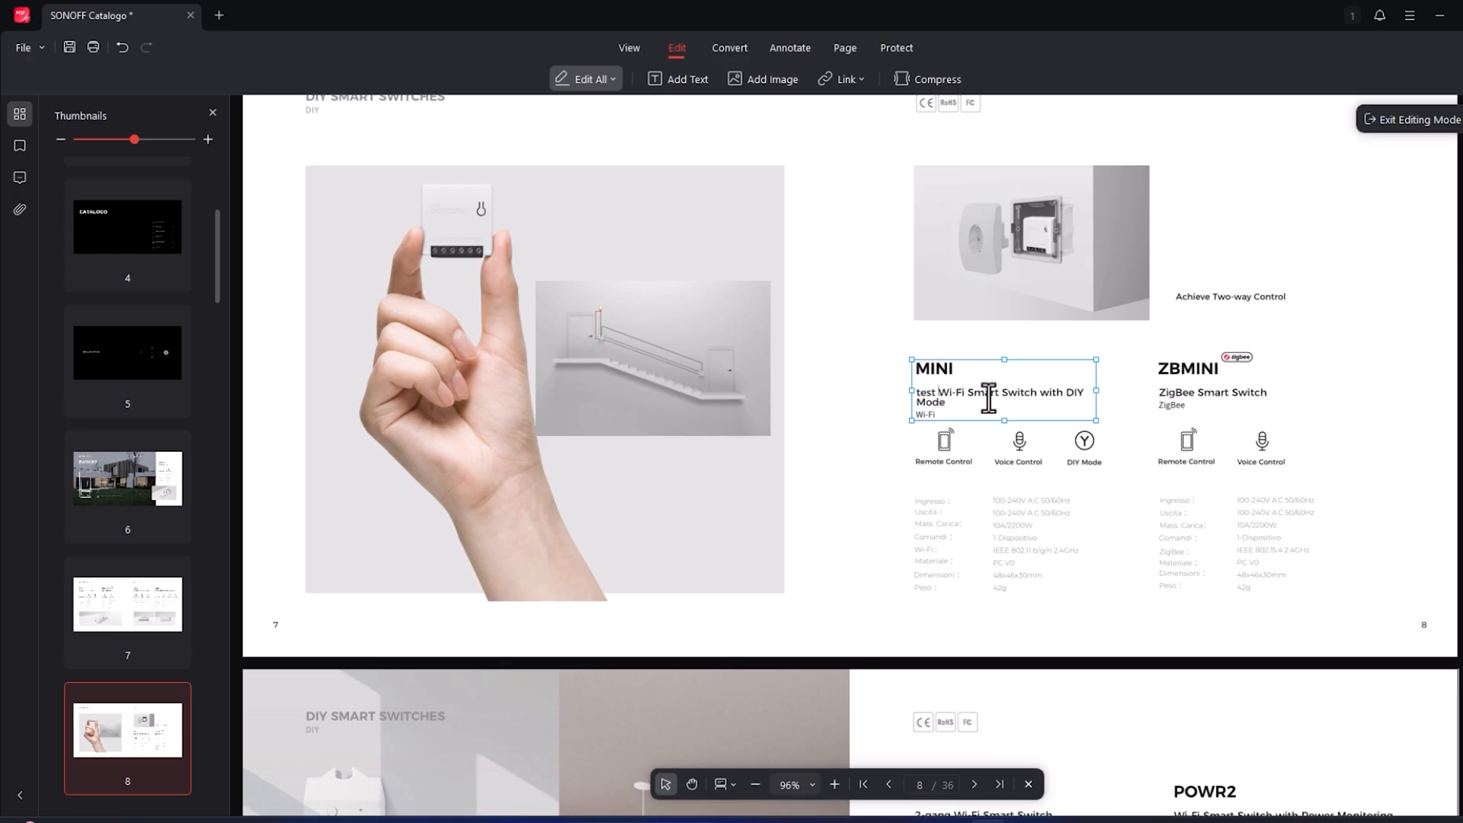
{"action": "key", "text": "Return"}
{"action": "left_click", "coordinate": [1114, 380]}
- On page 9, move the DUALR2 specification values up so they overlap the DUALR2 heading
{"action": "scroll", "coordinate": [1086, 452], "scroll_direction": "down", "scroll_amount": 5}
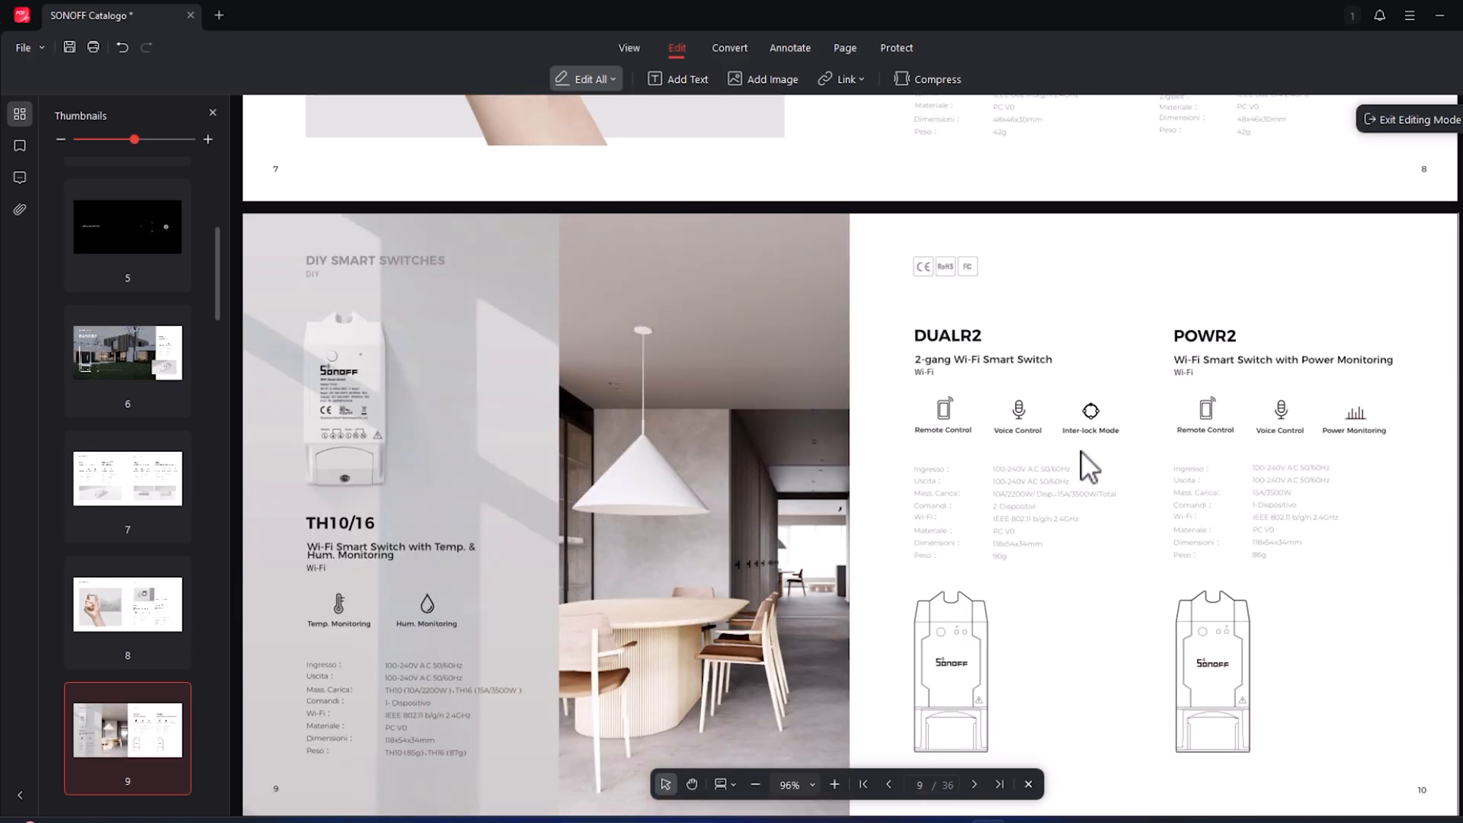
{"action": "scroll", "coordinate": [1075, 453], "scroll_direction": "down", "scroll_amount": 2}
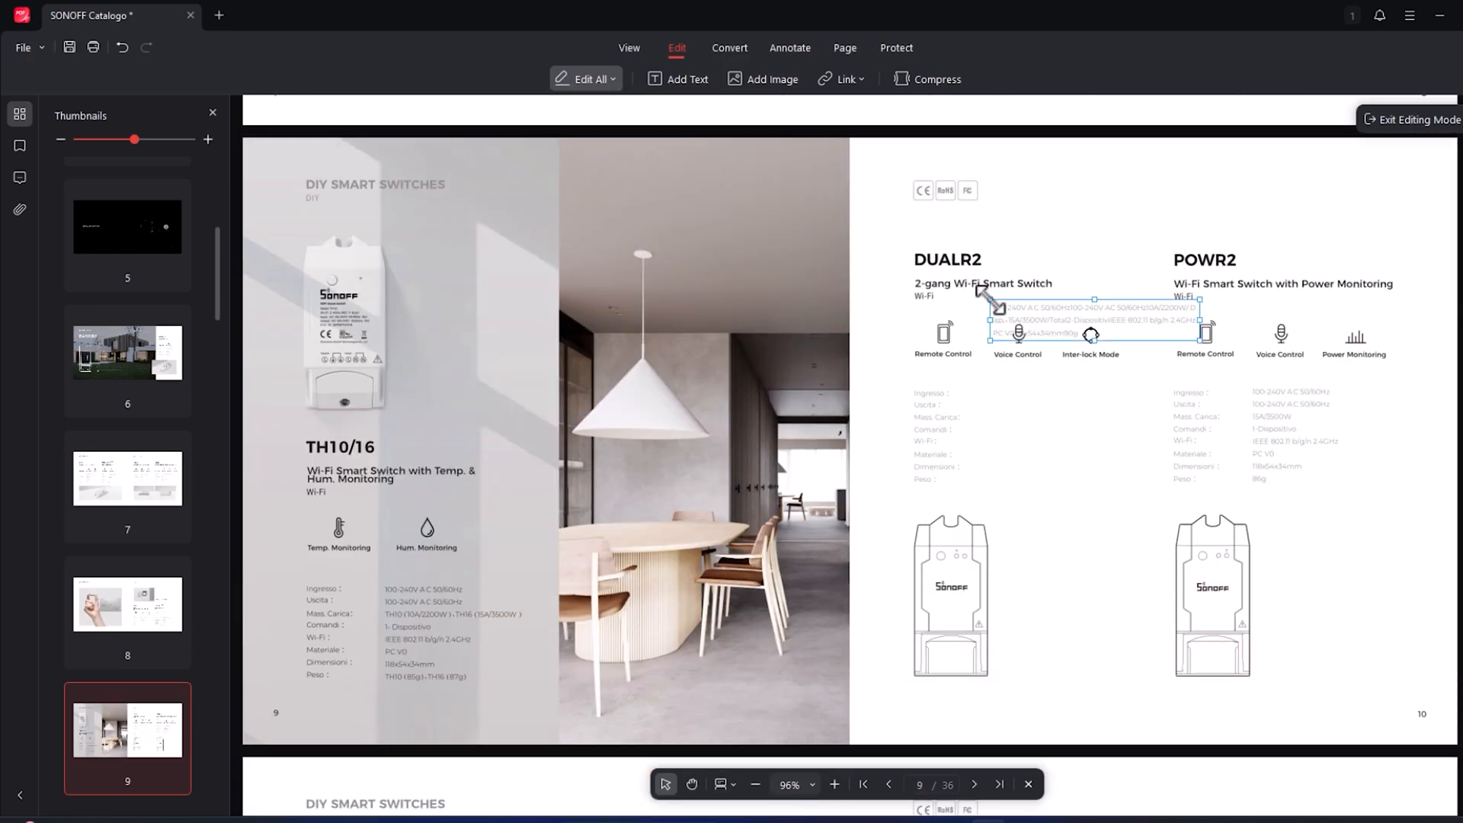
{"action": "left_click_drag", "start_coordinate": [986, 297], "coordinate": [952, 240]}
{"action": "left_click", "coordinate": [1082, 259]}
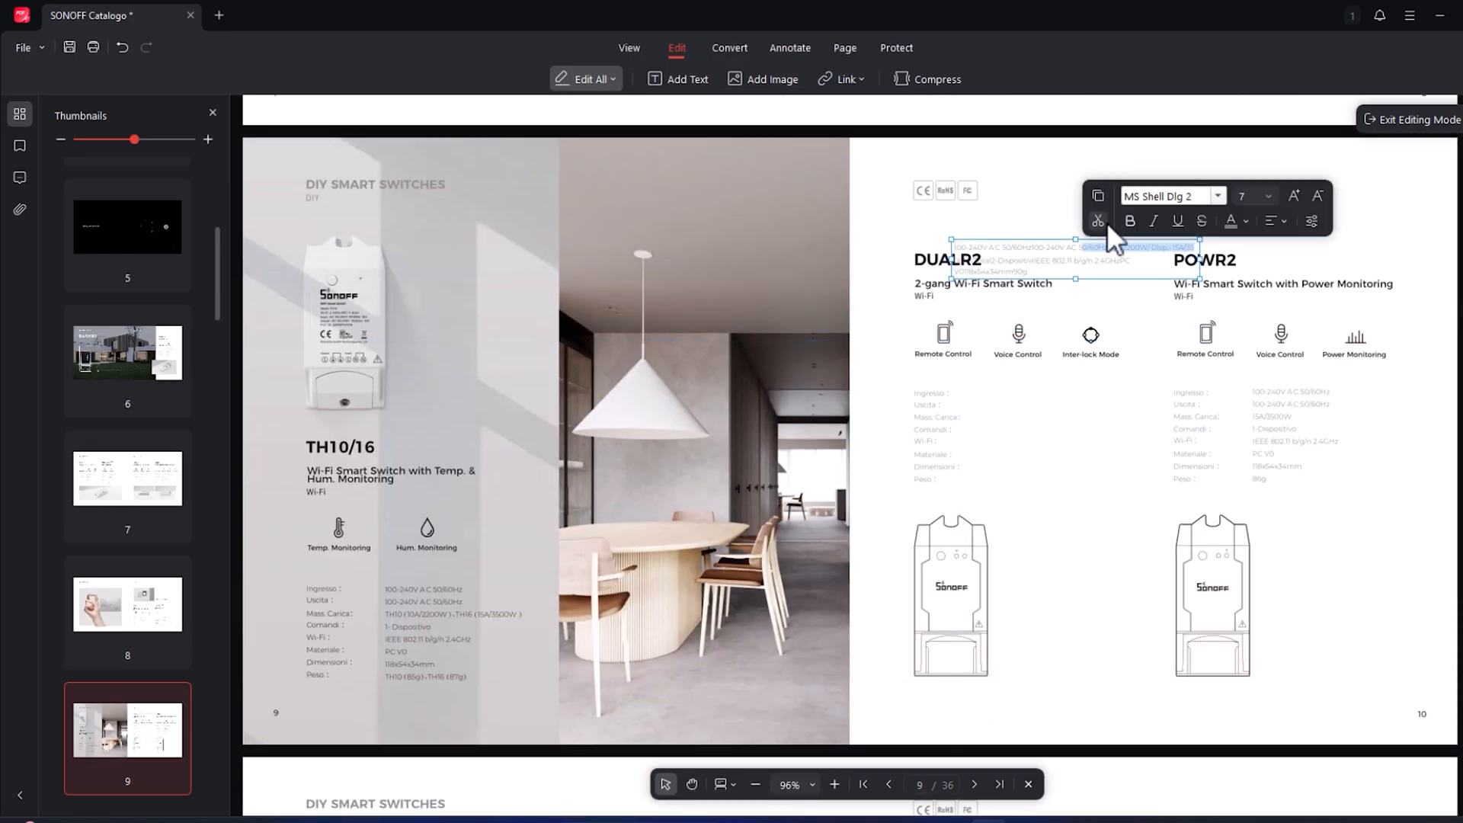
{"action": "left_click", "coordinate": [1136, 556]}
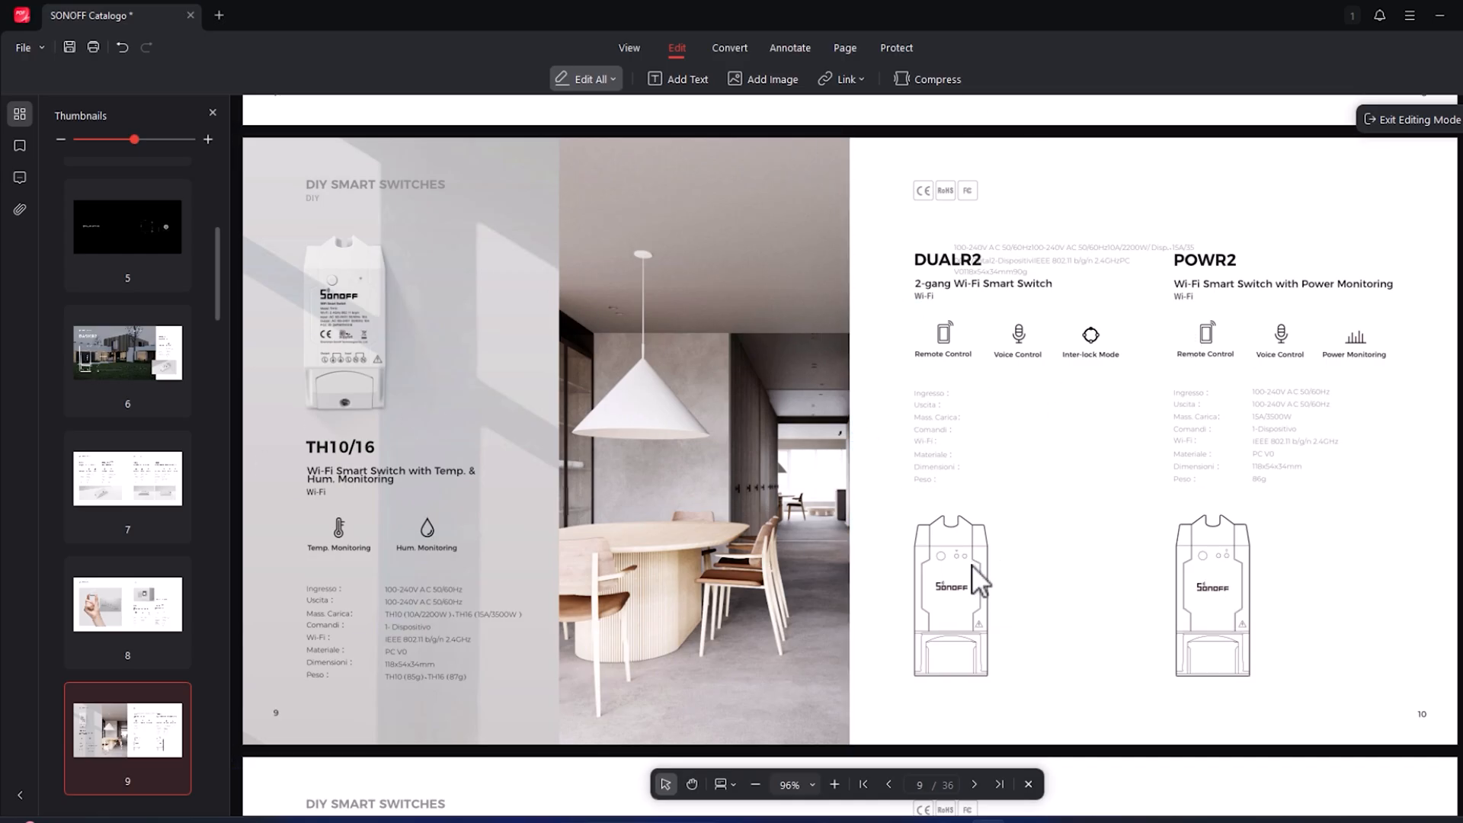
- Make the iFan03 subtitle text "i-Fi Smart Ceiling Fan with Light Controller" on page 11 bold, underlined and red
{"action": "scroll", "coordinate": [704, 495], "scroll_direction": "down", "scroll_amount": 15}
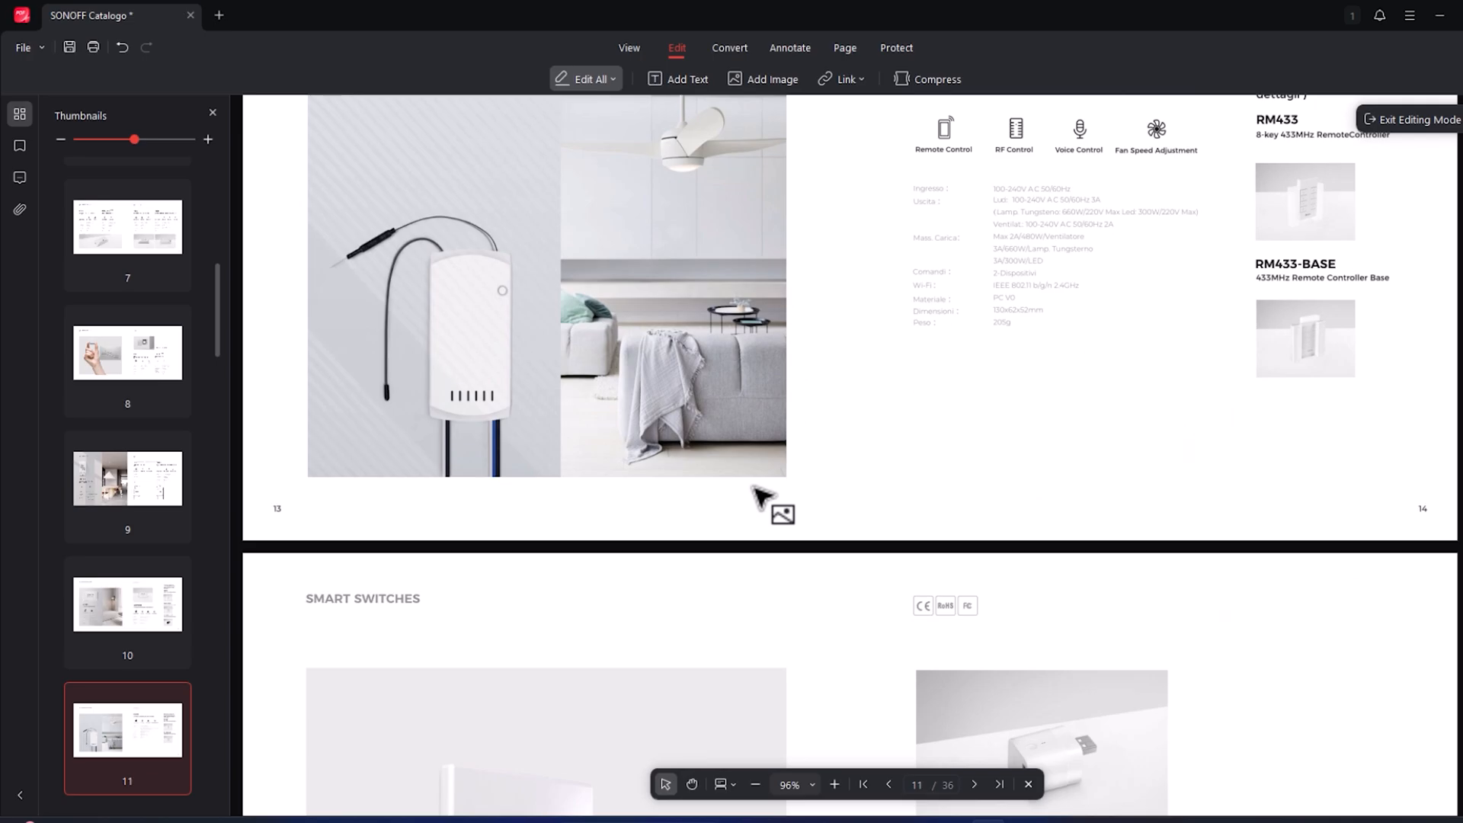
{"action": "scroll", "coordinate": [754, 495], "scroll_direction": "up", "scroll_amount": 2}
{"action": "left_click", "coordinate": [988, 232]}
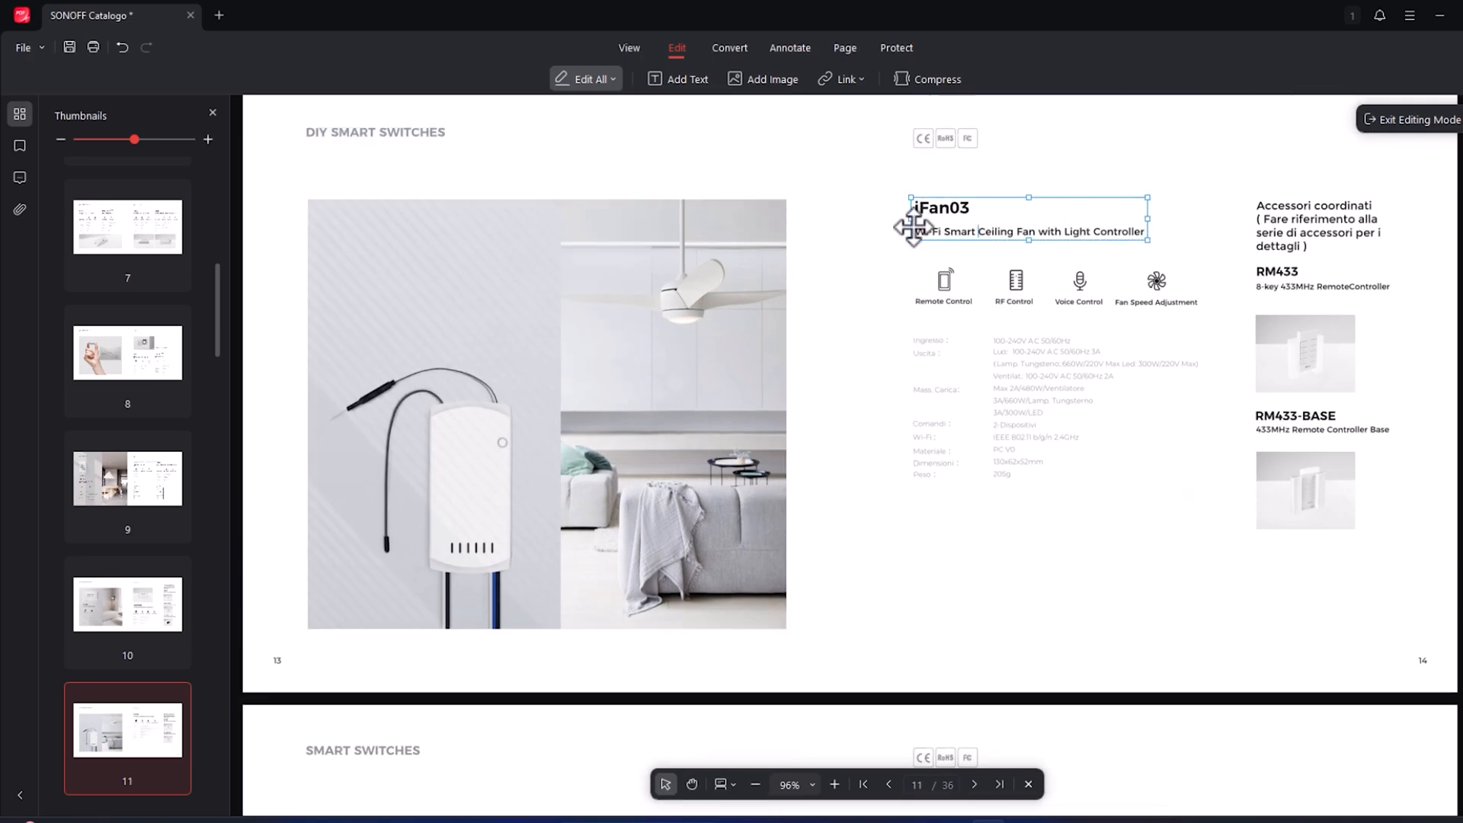
{"action": "left_click_drag", "start_coordinate": [914, 231], "coordinate": [1160, 234]}
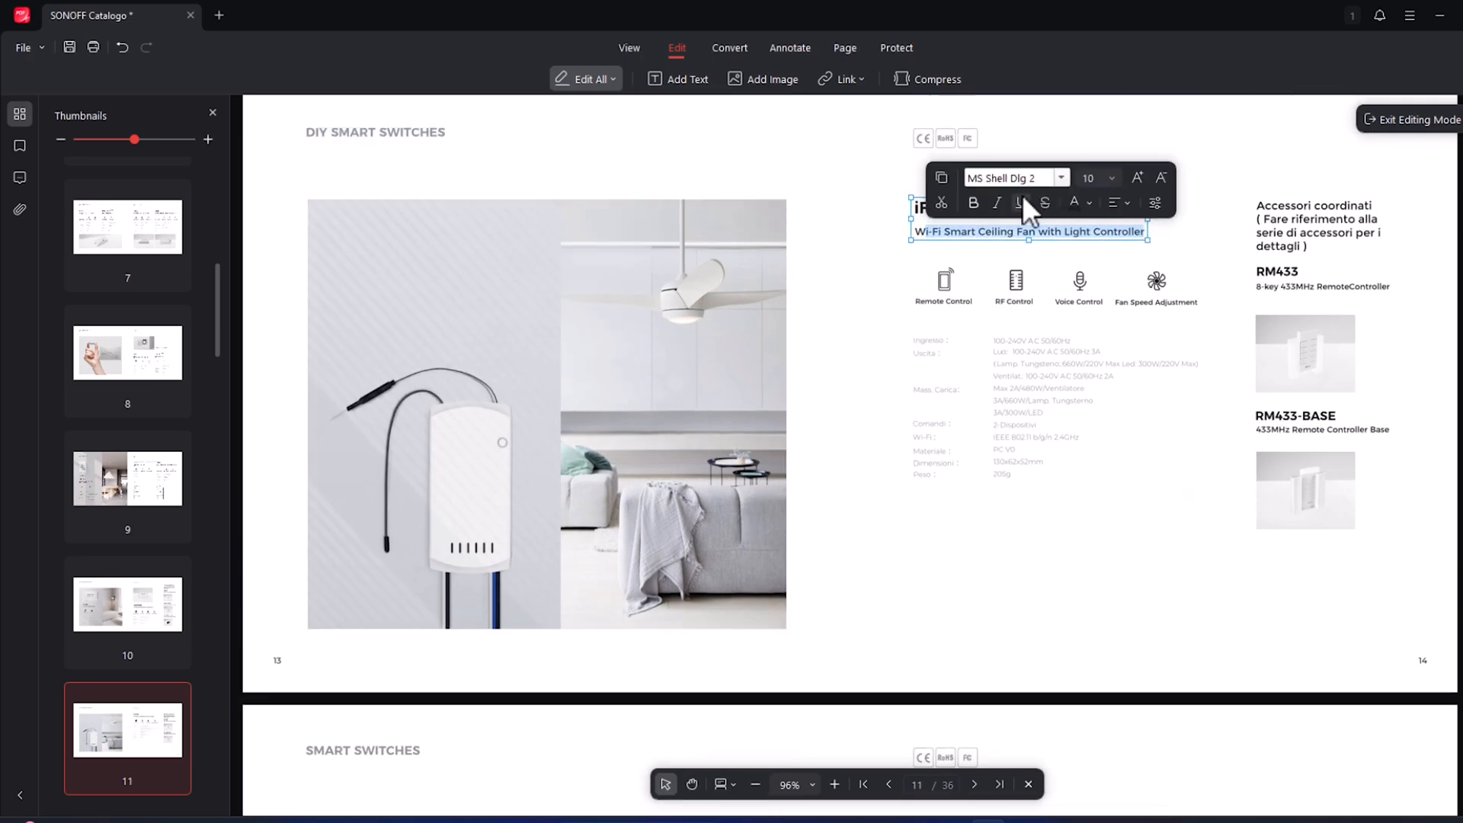
{"action": "left_click", "coordinate": [974, 203]}
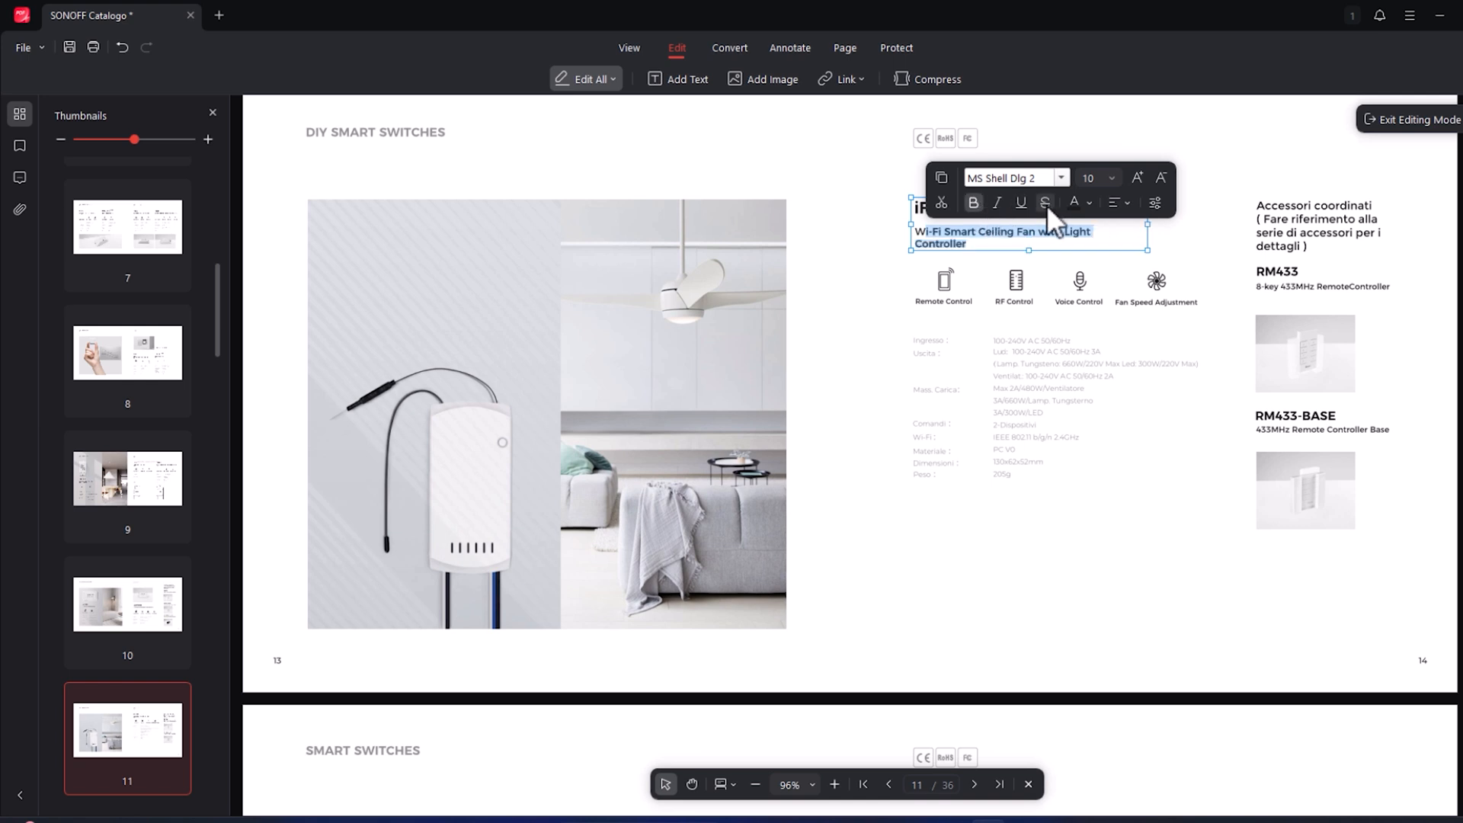
{"action": "left_click", "coordinate": [1022, 203]}
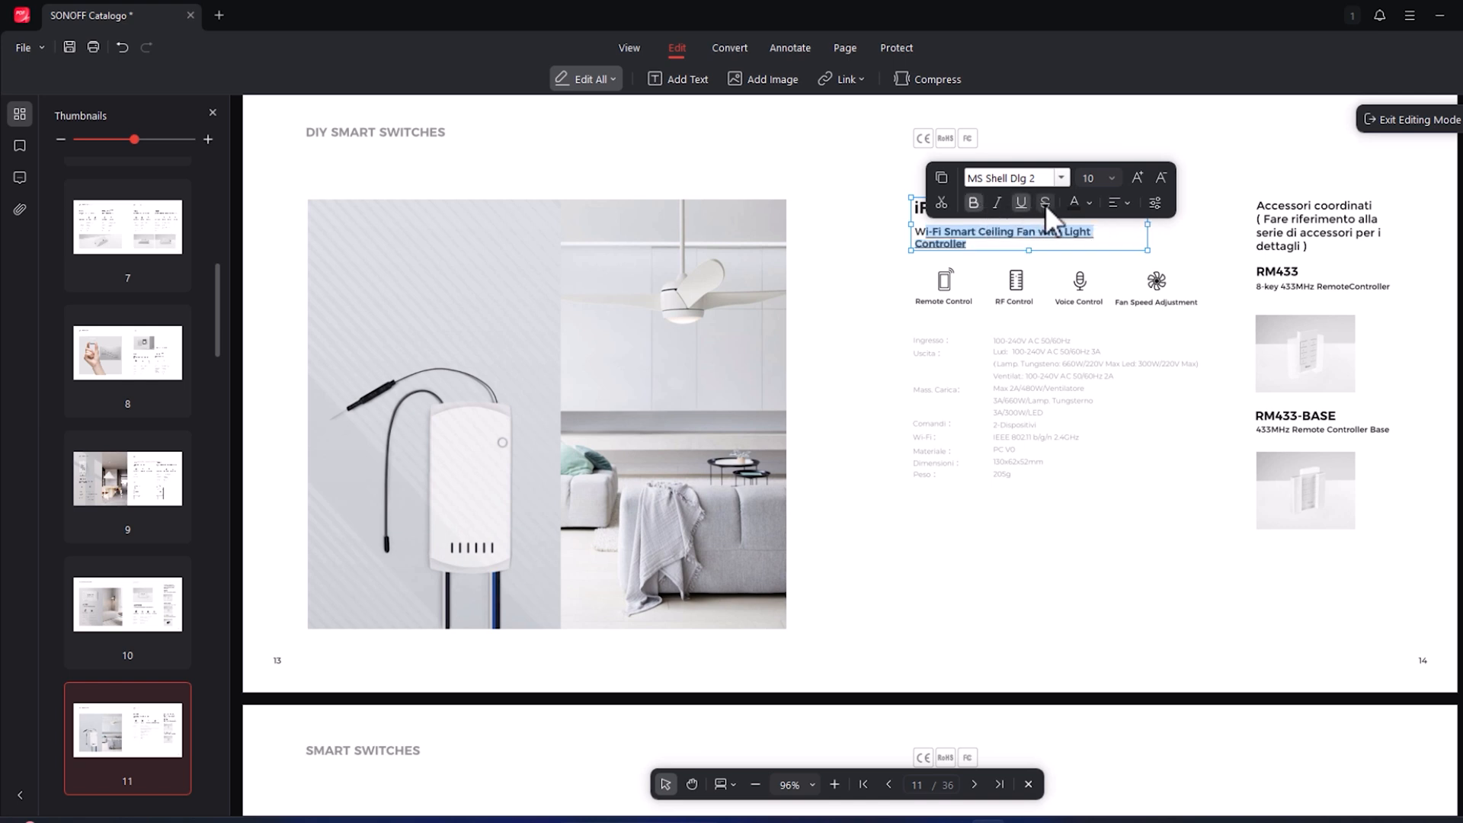
{"action": "left_click", "coordinate": [1090, 202]}
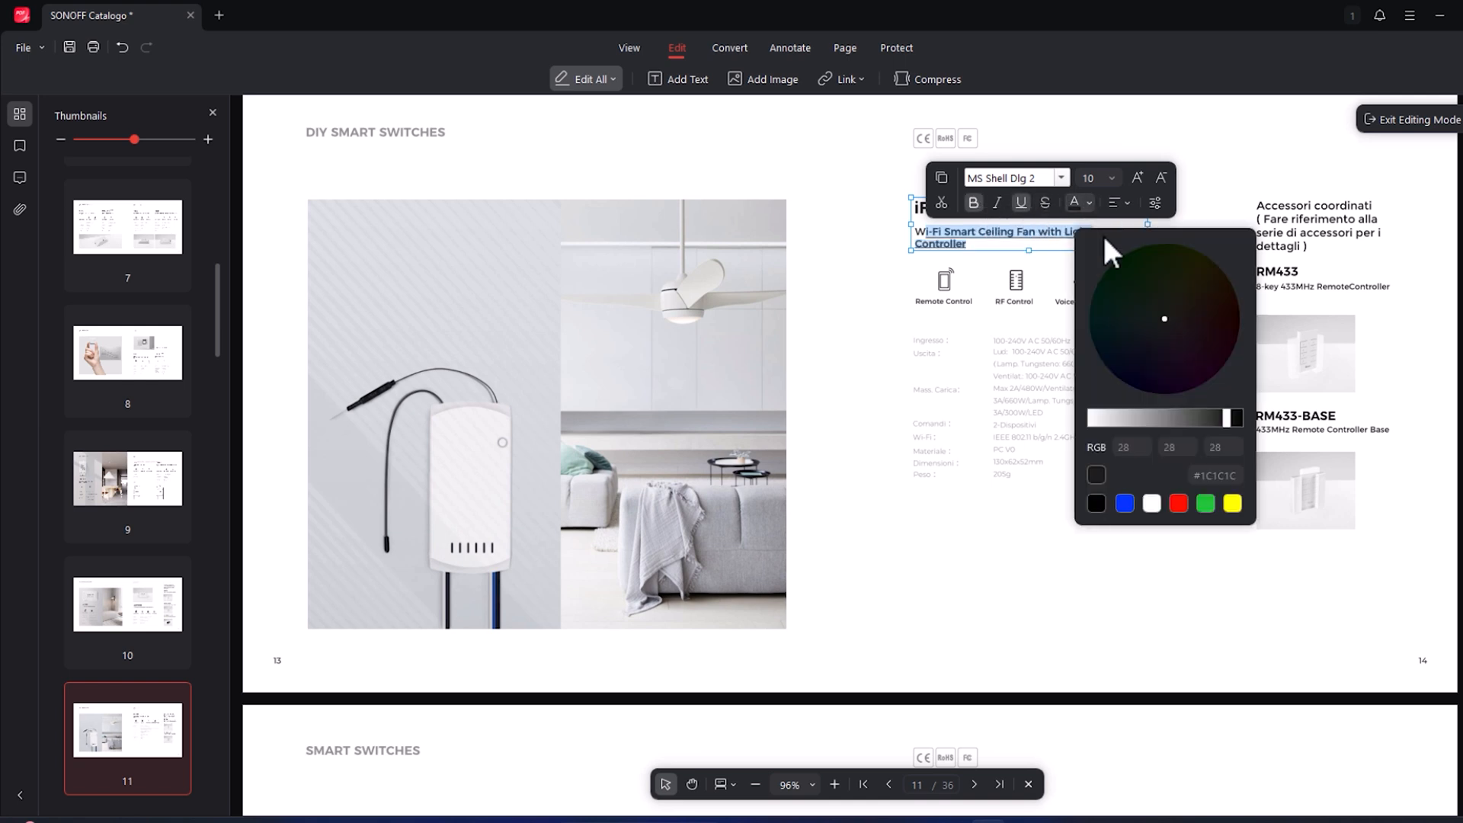
{"action": "left_click", "coordinate": [1179, 506]}
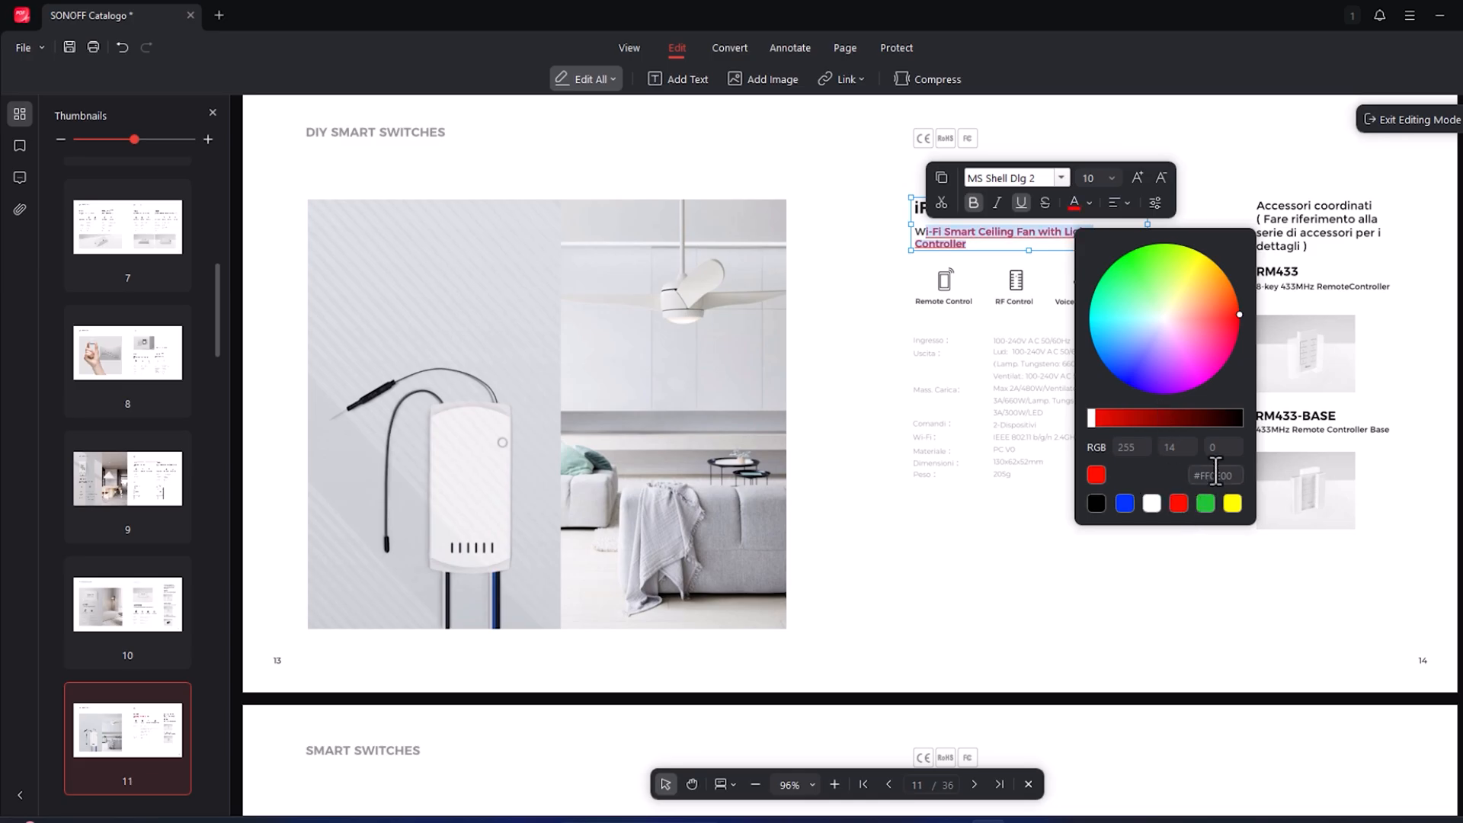
{"action": "left_click", "coordinate": [1045, 232]}
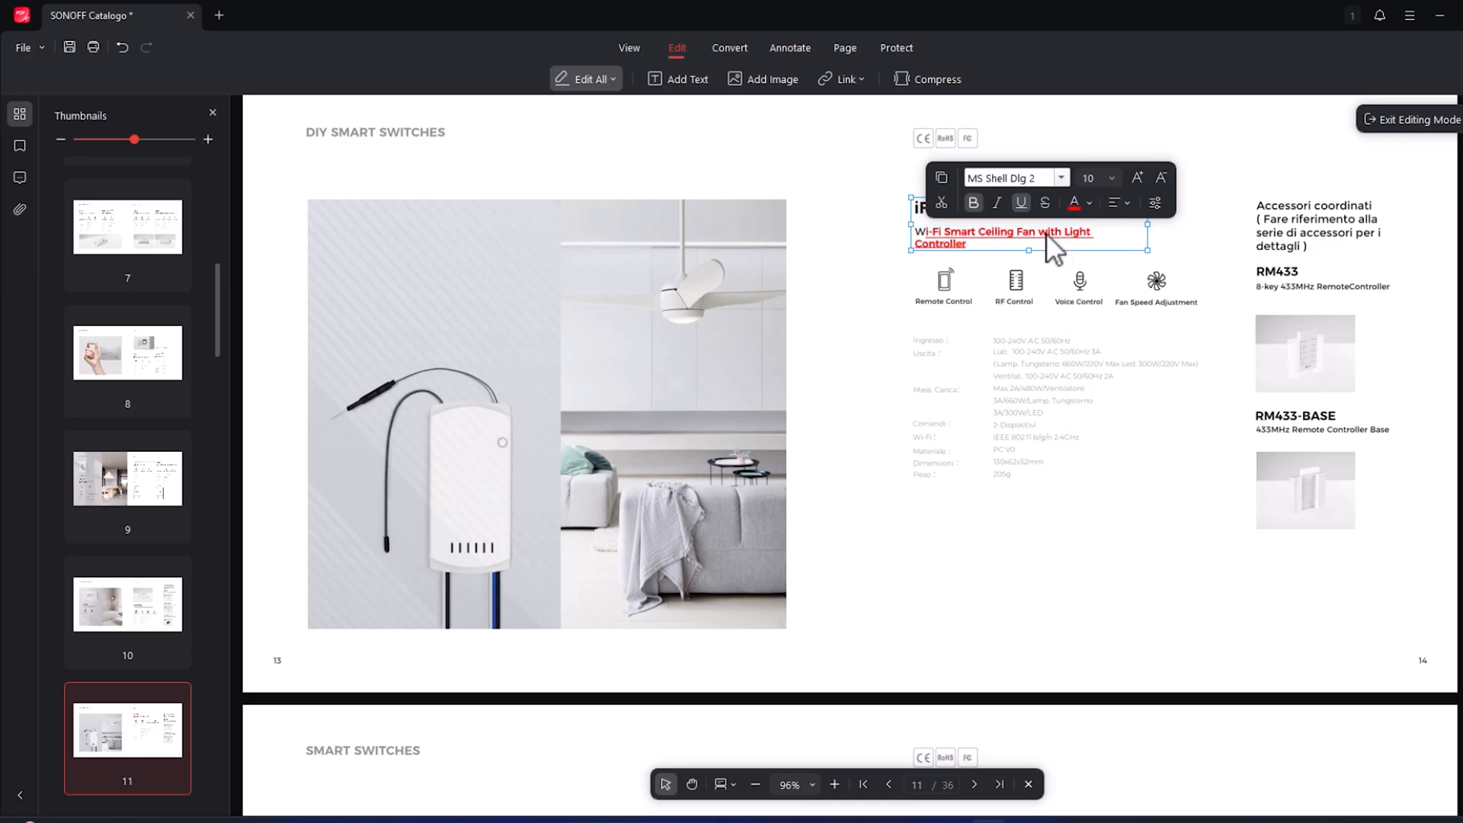
- Set the font size of the "Accessori coordinati ( Fare riferimento alla serie di accessori per i dettagli )" text on page 11 to 13
{"action": "left_click", "coordinate": [1228, 230]}
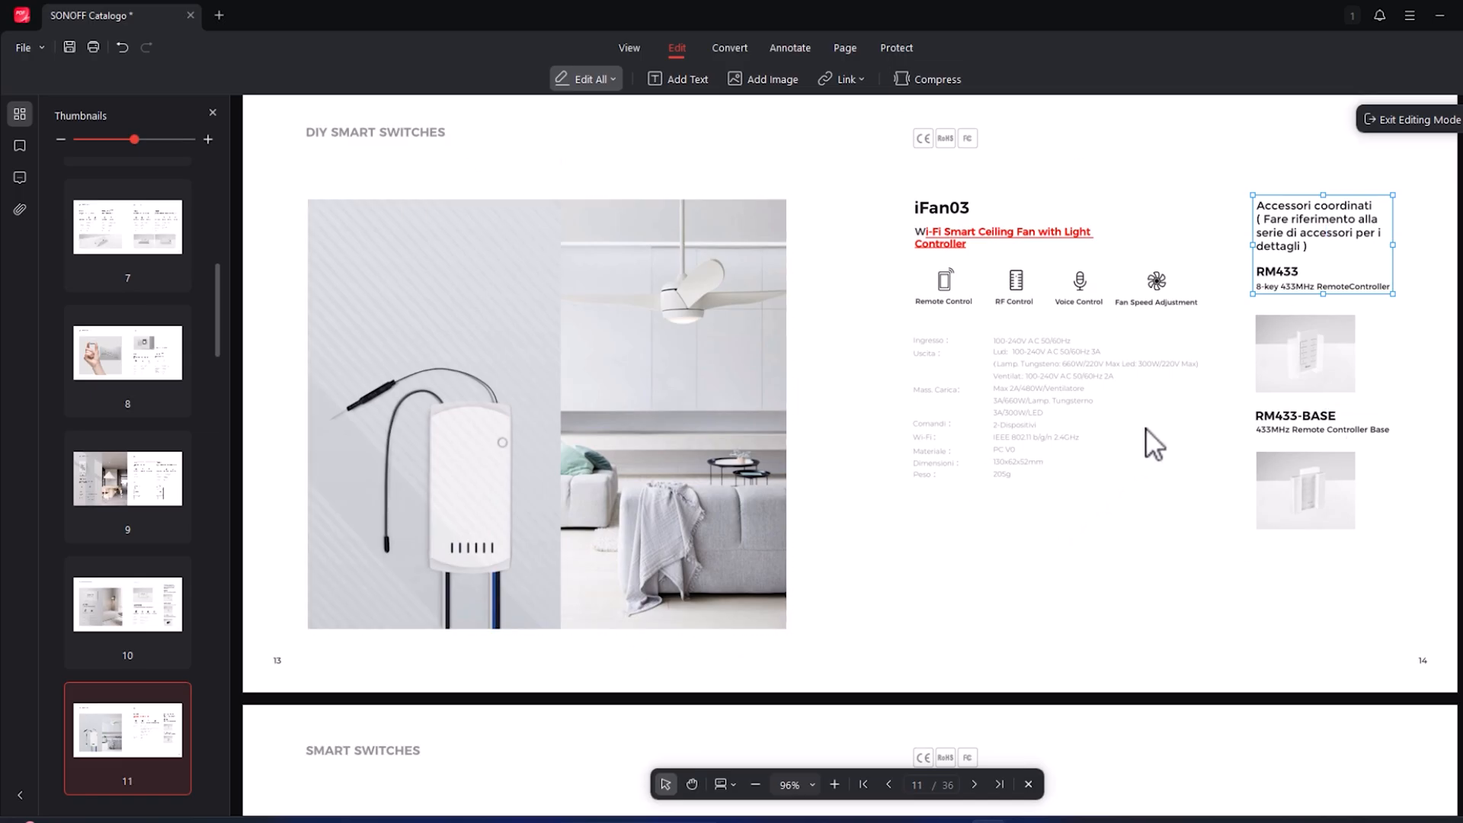
{"action": "left_click_drag", "start_coordinate": [1335, 265], "coordinate": [1202, 186]}
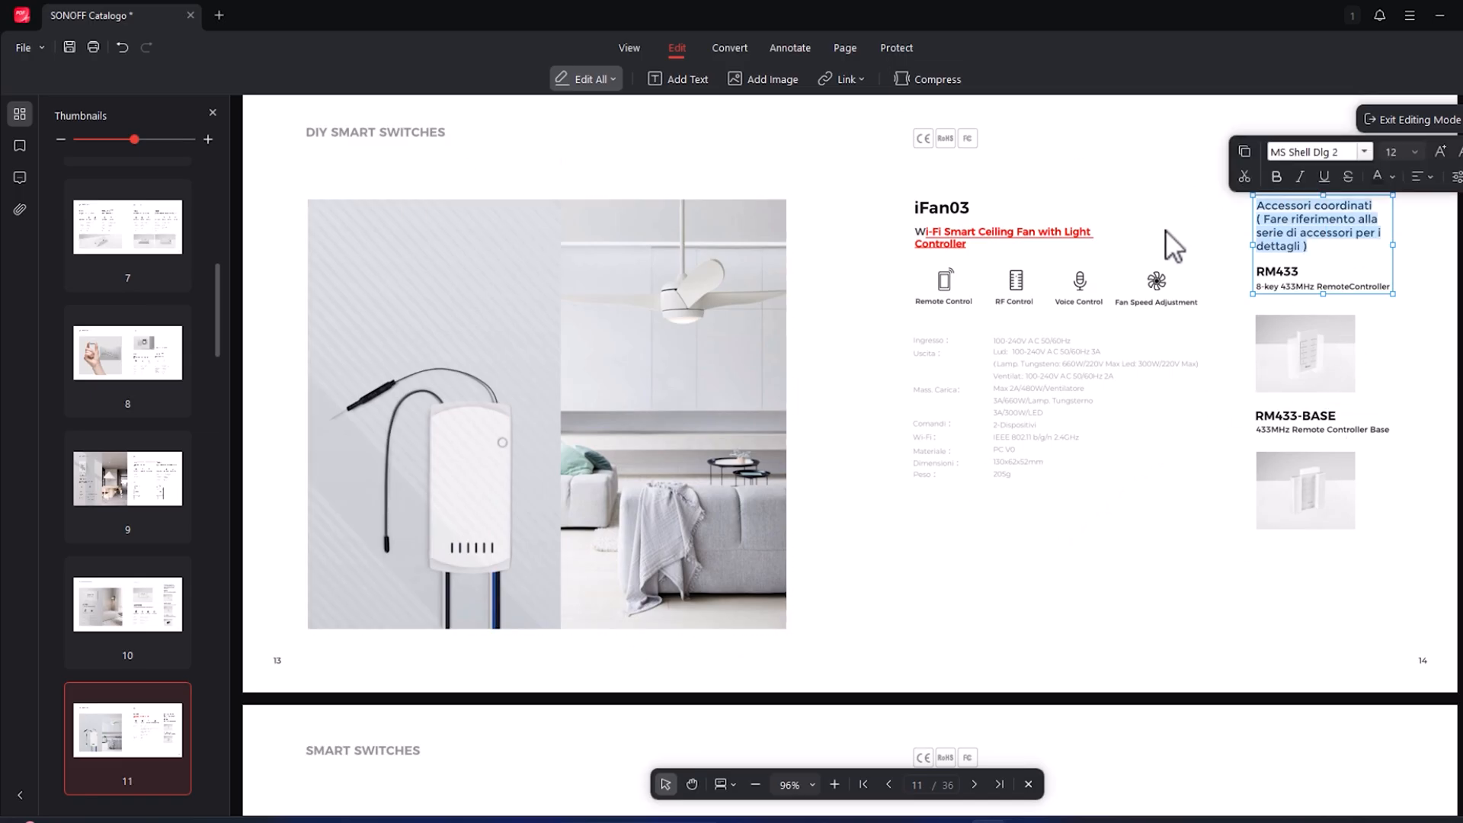
{"action": "left_click", "coordinate": [1414, 156]}
{"action": "left_click", "coordinate": [1397, 342]}
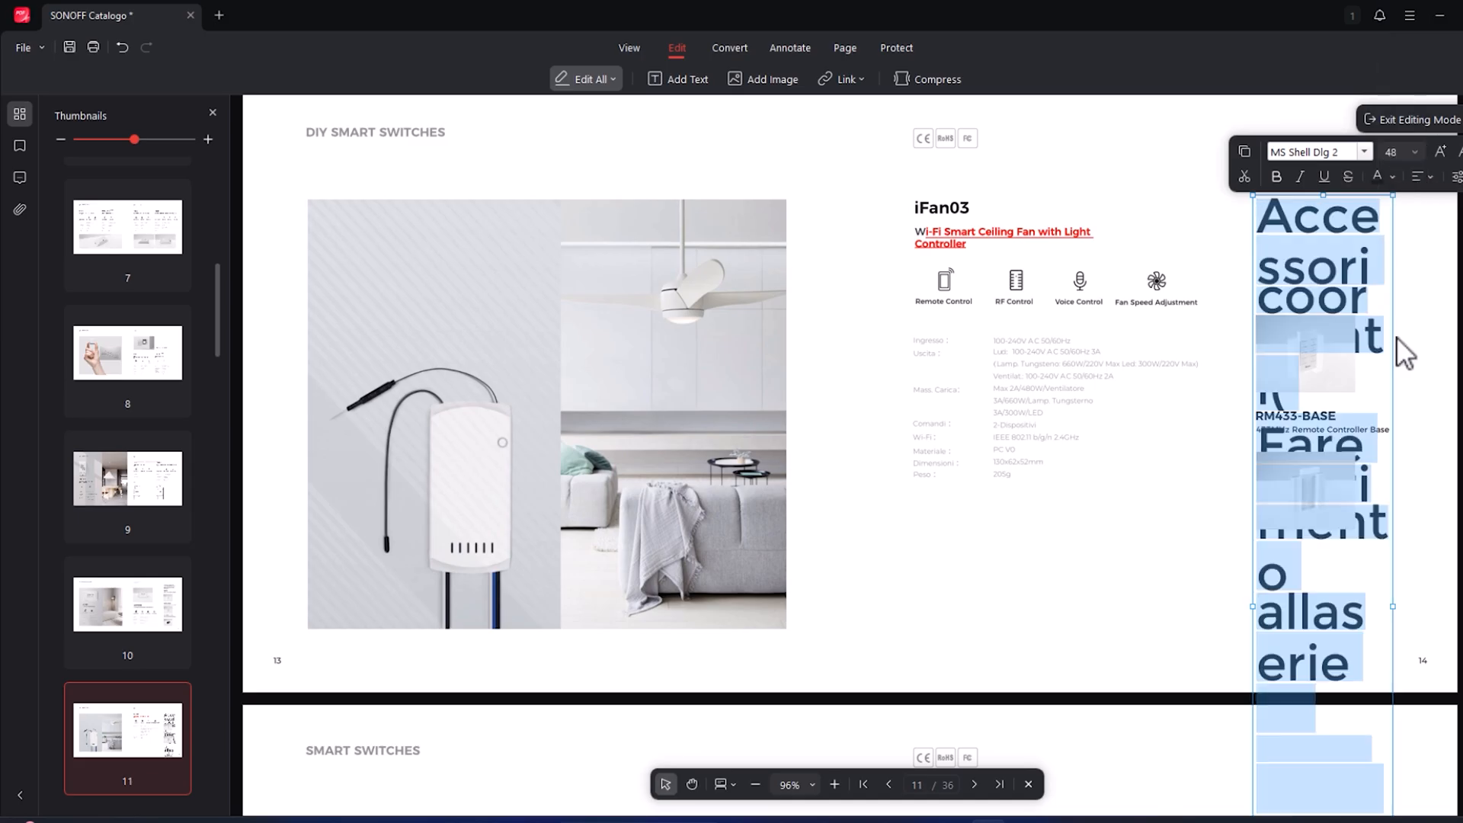
{"action": "left_click", "coordinate": [1395, 152]}
{"action": "left_click", "coordinate": [1394, 174]}
{"action": "left_click", "coordinate": [1438, 151]}
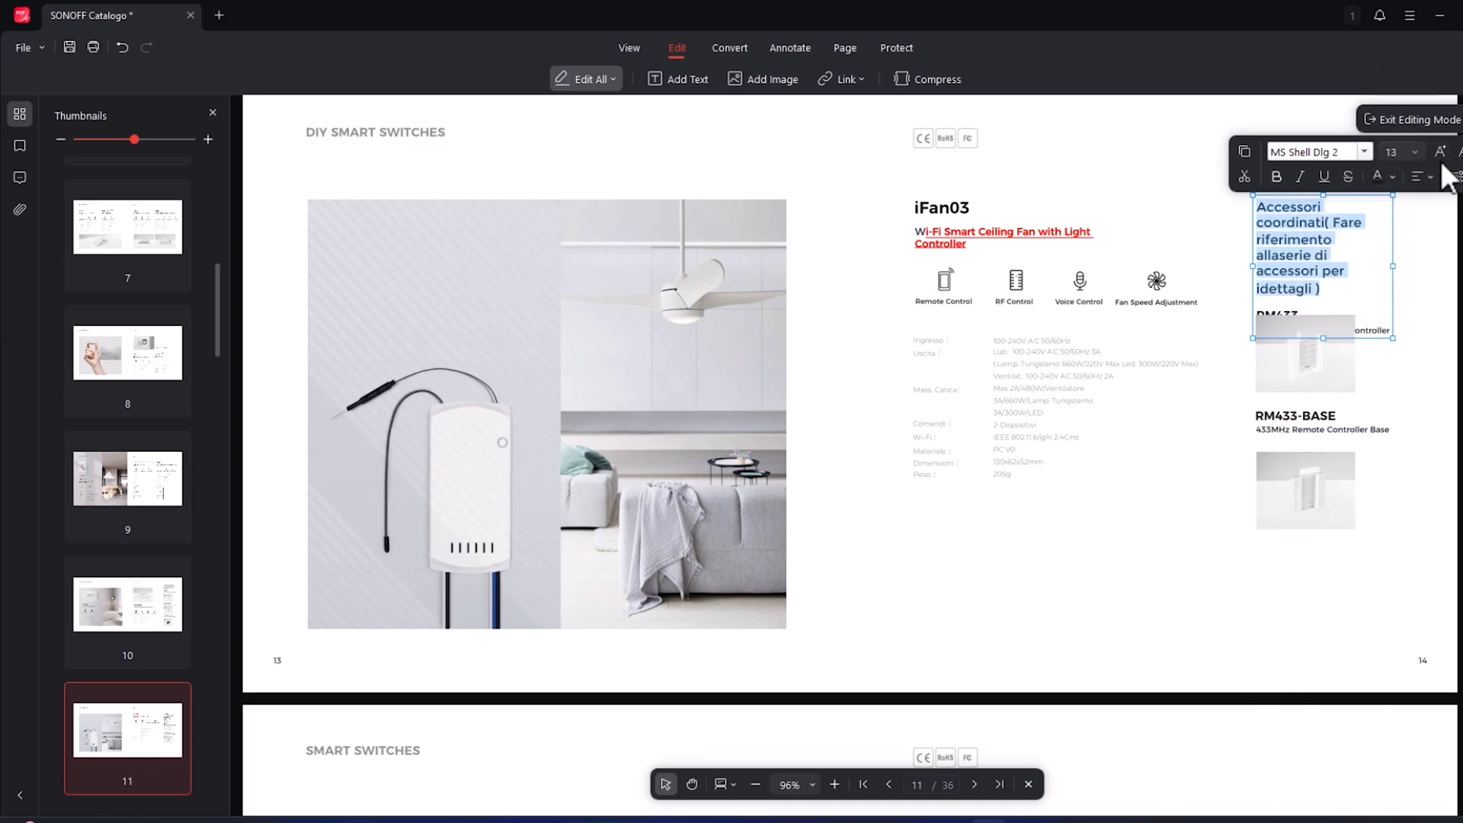
- Right-align the "Accessori coordinati" text on page 11 and change its font to MS Sans Serif
{"action": "left_click", "coordinate": [1421, 177]}
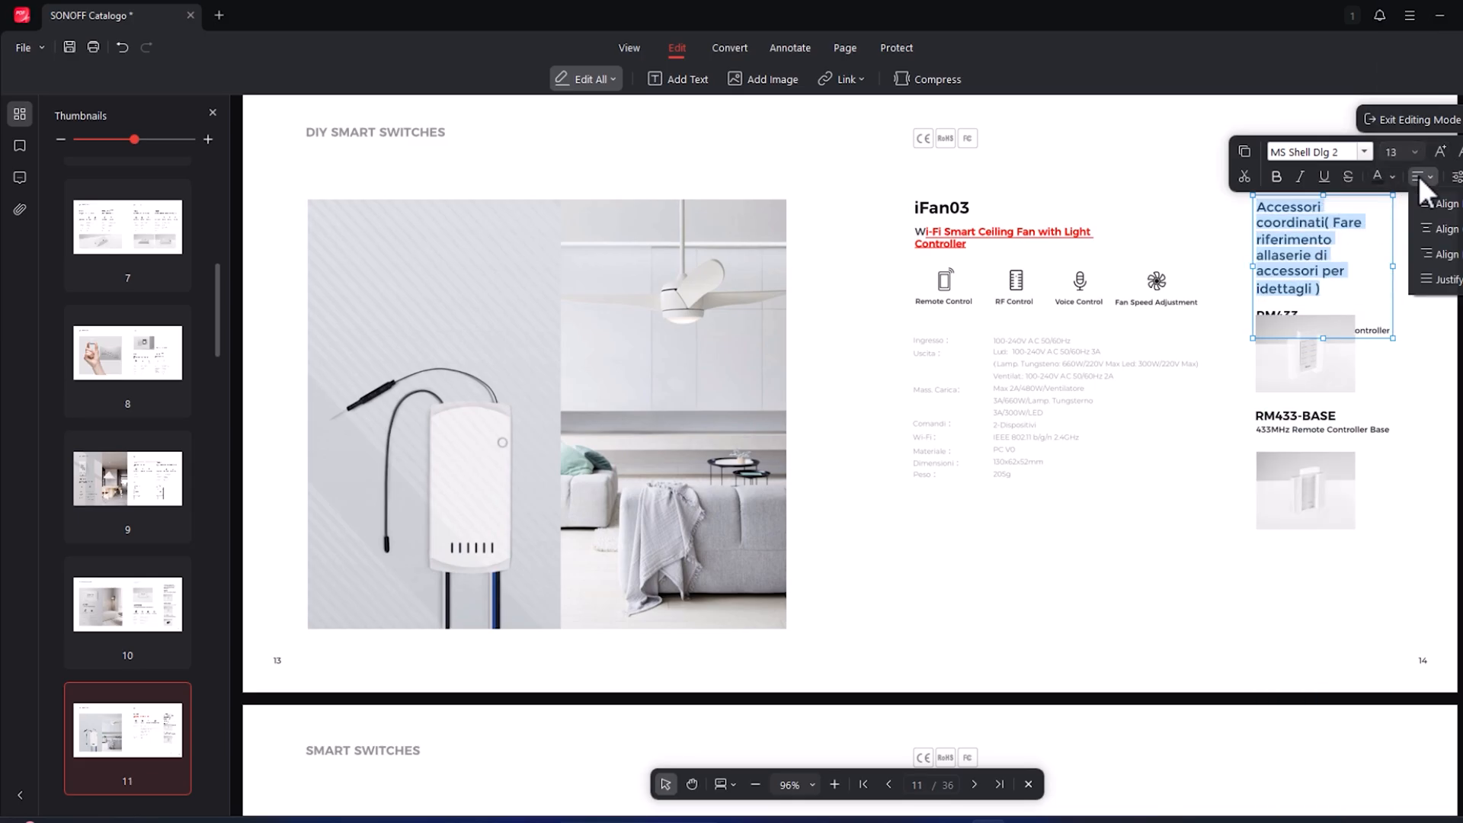
{"action": "left_click", "coordinate": [1447, 256]}
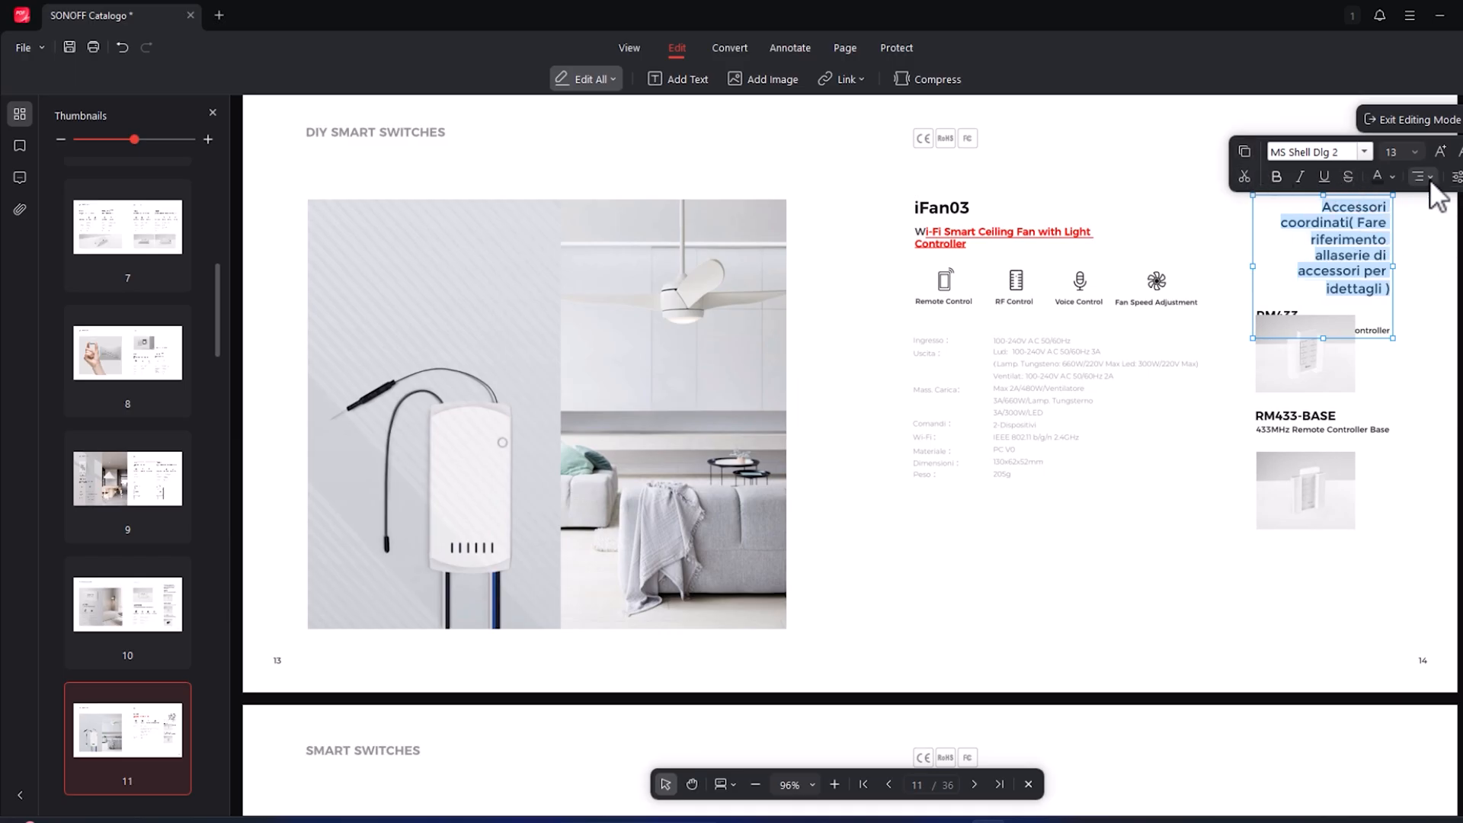
{"action": "left_click", "coordinate": [1363, 152]}
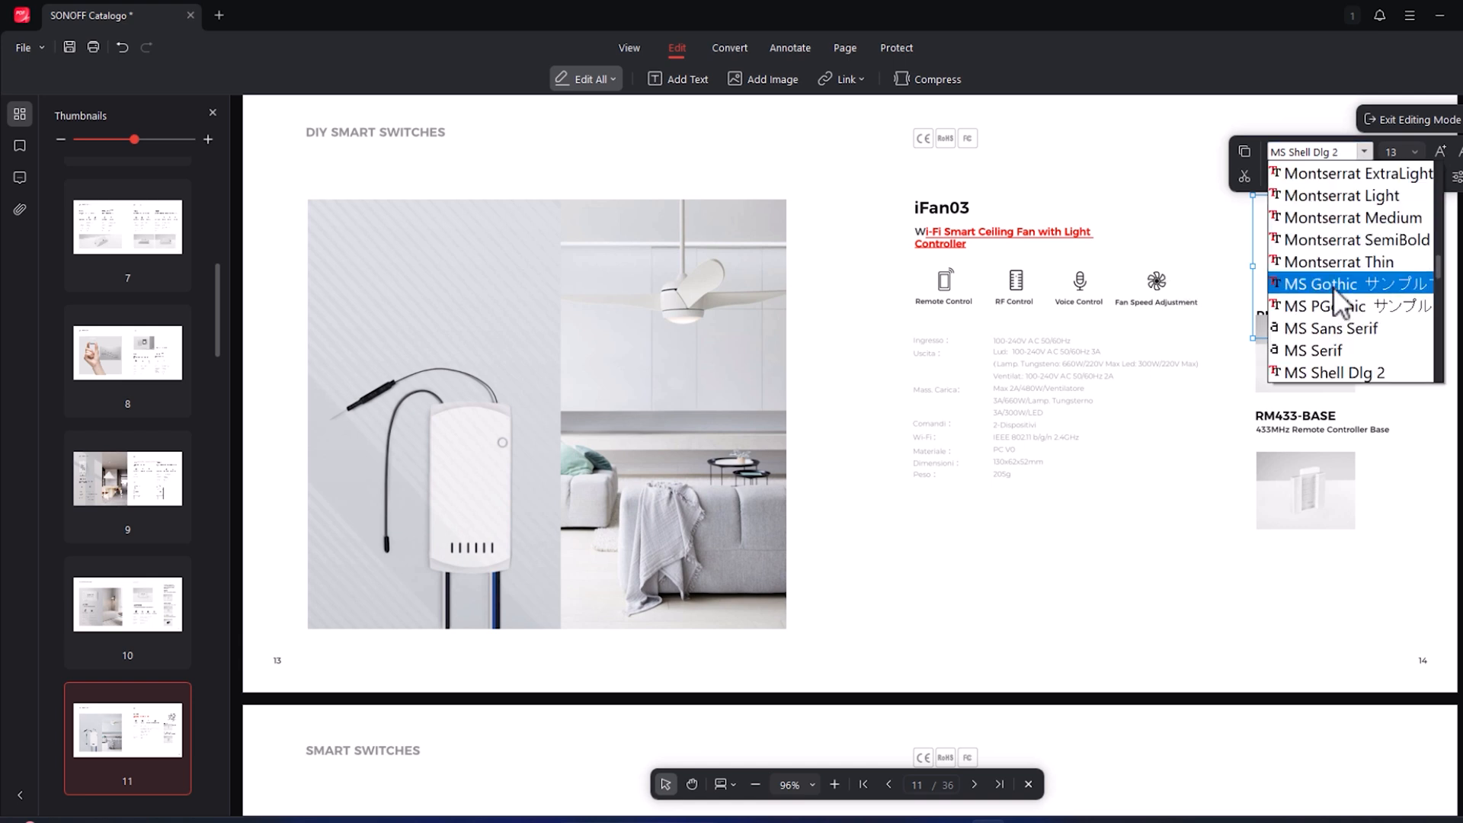
{"action": "left_click", "coordinate": [1332, 328]}
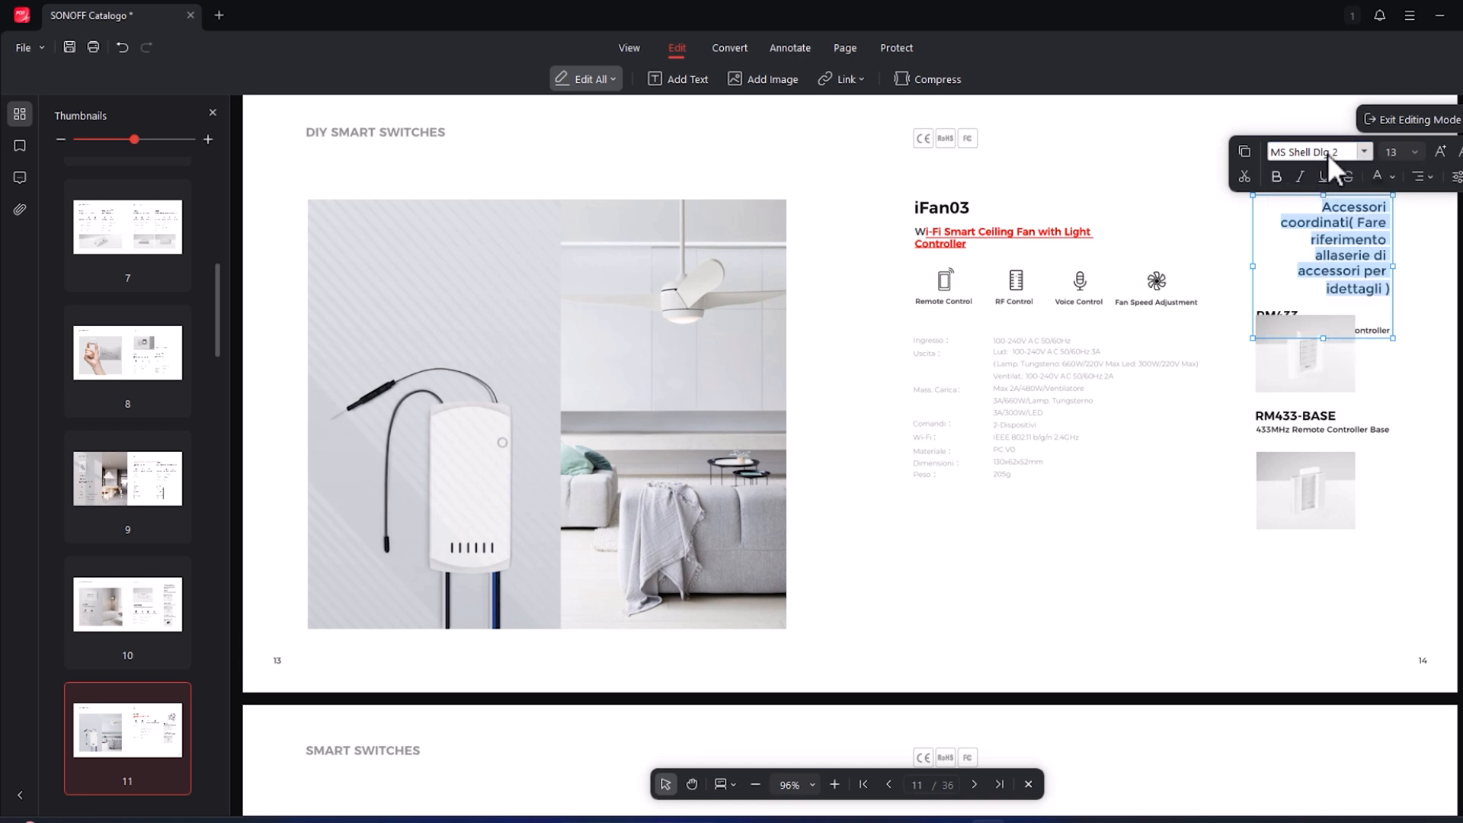
{"action": "left_click", "coordinate": [1132, 363]}
{"action": "left_click", "coordinate": [1350, 356]}
{"action": "left_click", "coordinate": [1071, 556]}
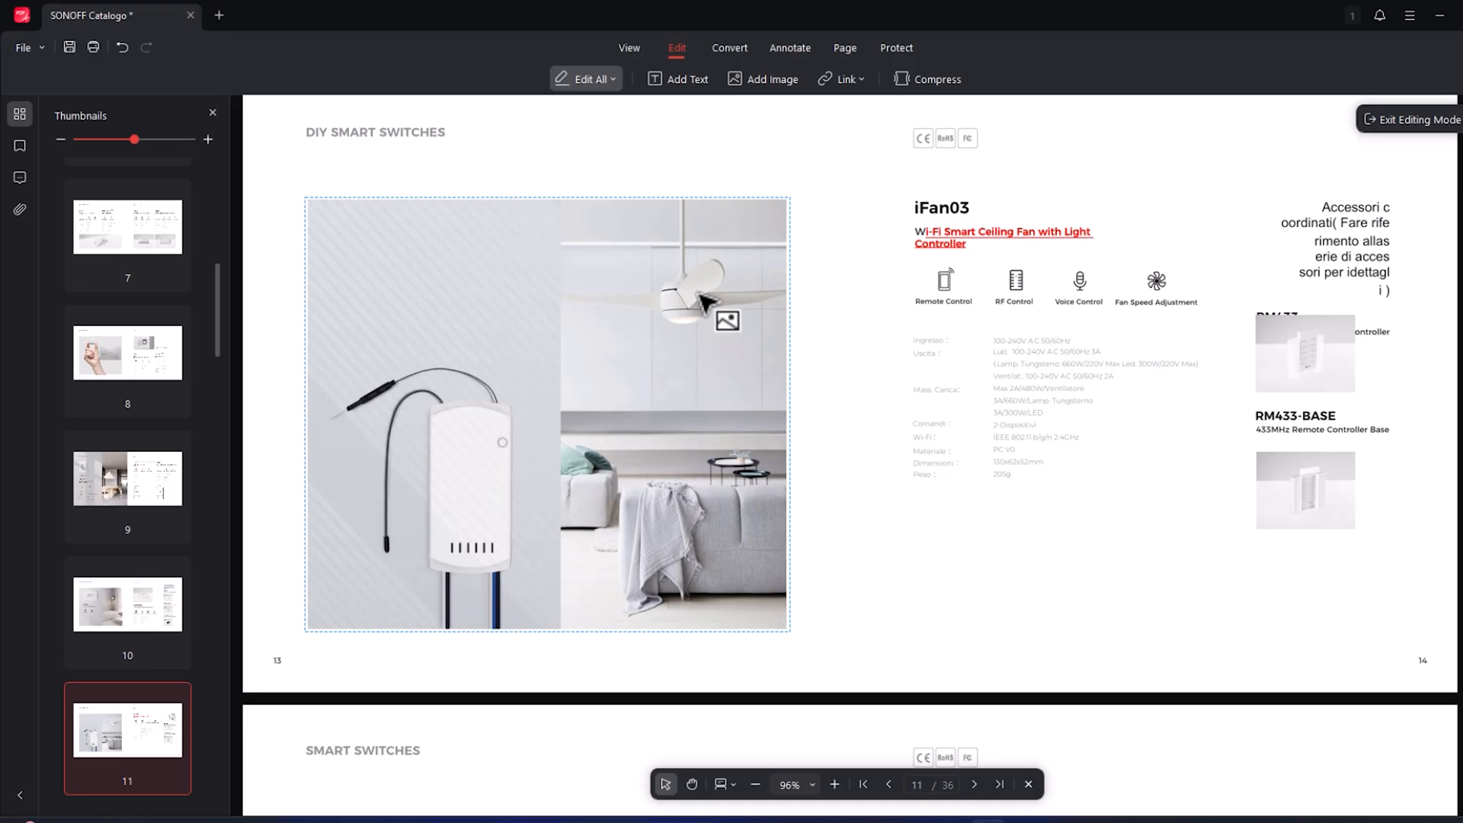
- Try the text-only editing mode and return to Edit All
{"action": "left_click", "coordinate": [613, 82]}
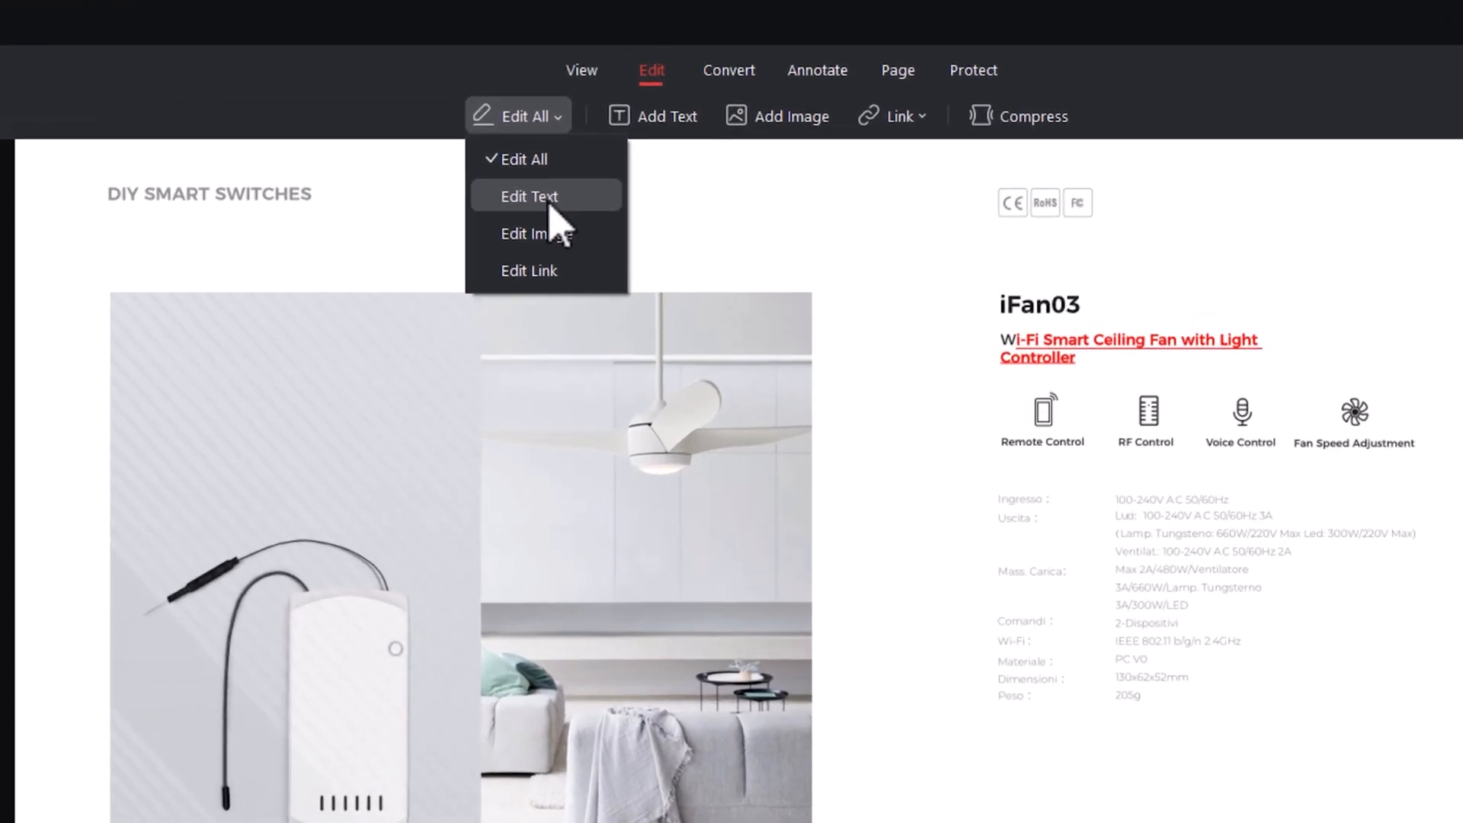
{"action": "left_click", "coordinate": [602, 134]}
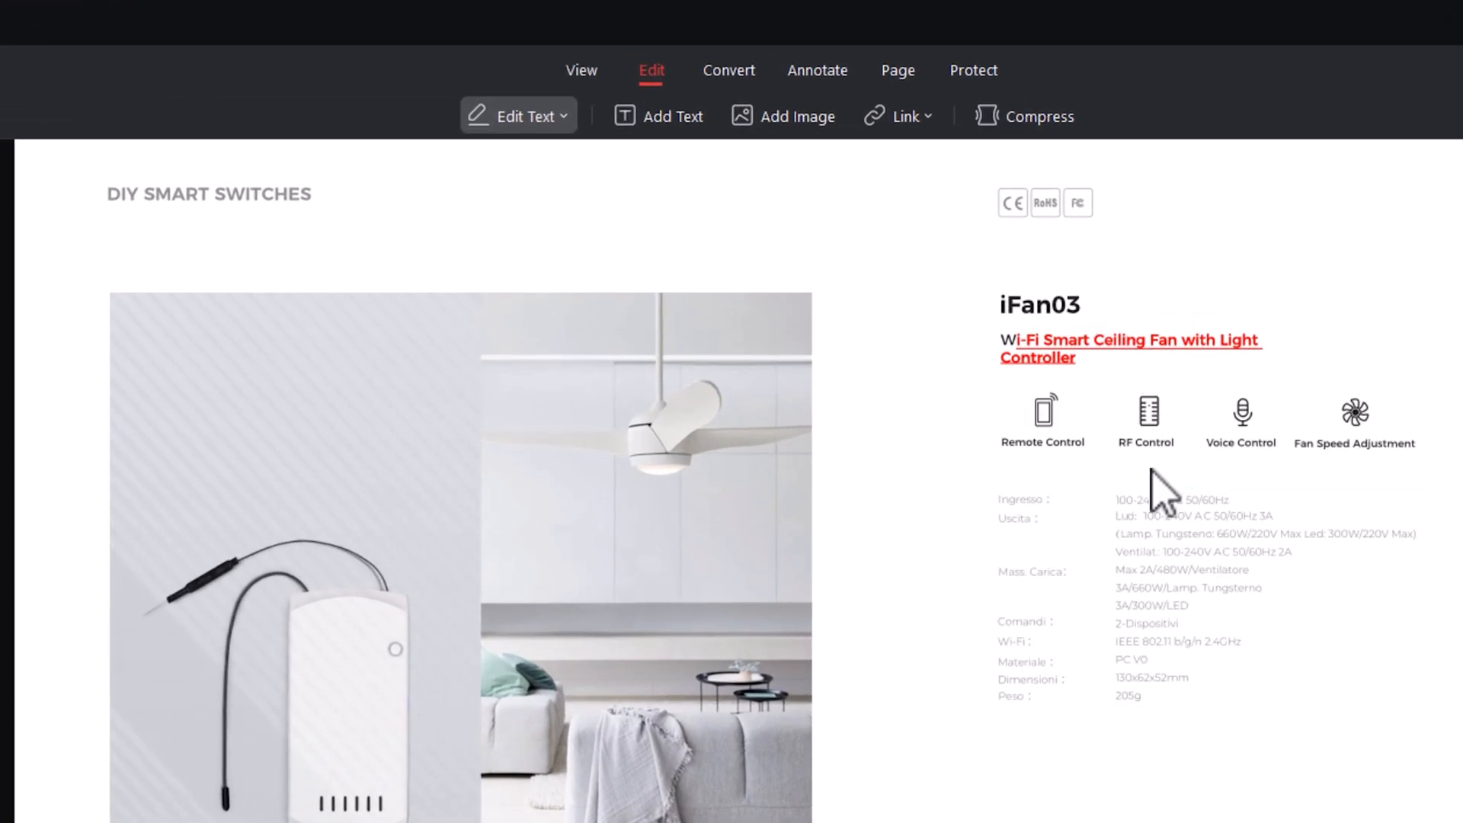
{"action": "left_click", "coordinate": [568, 120]}
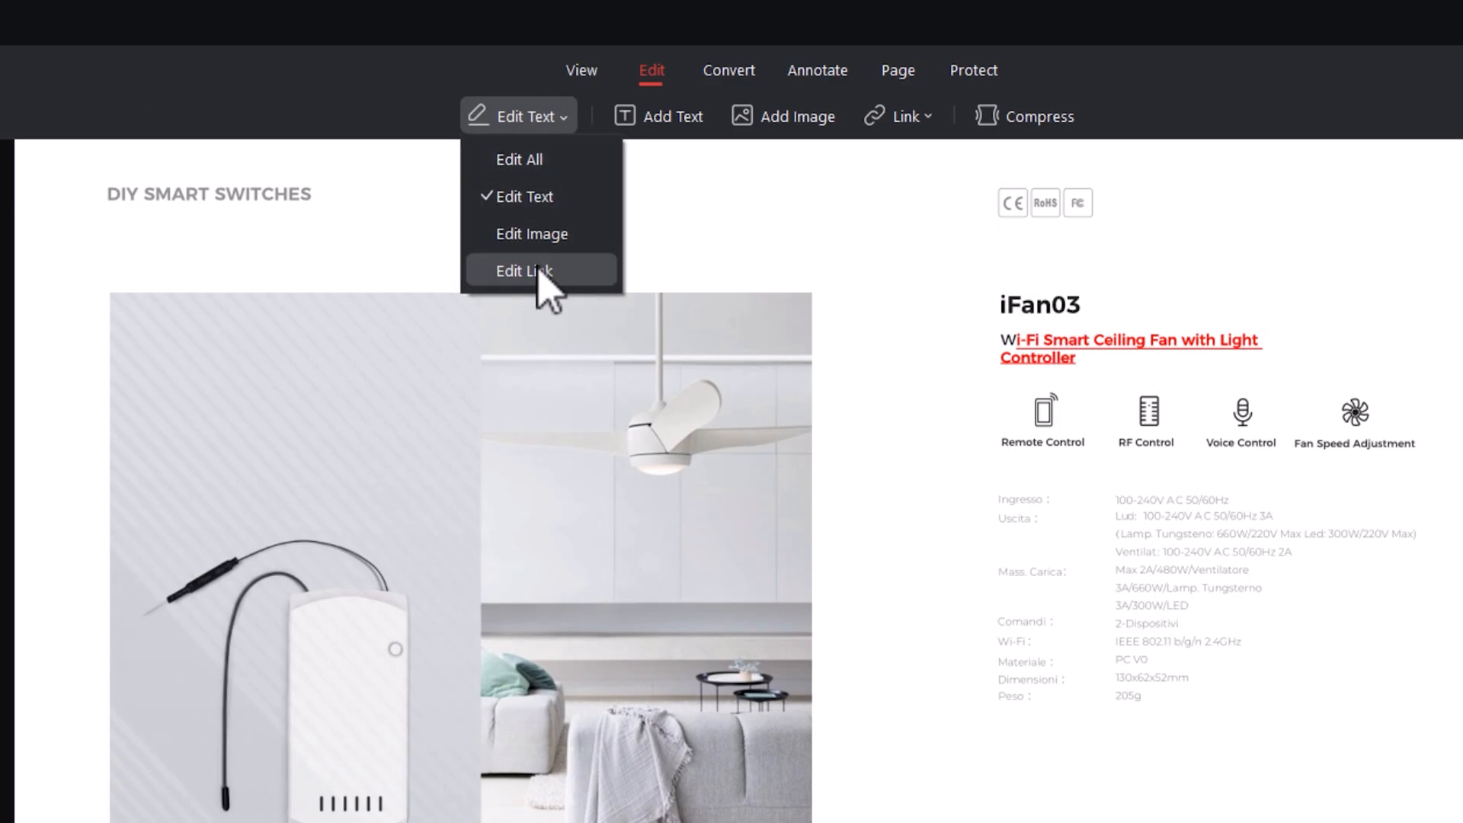
{"action": "left_click", "coordinate": [540, 161]}
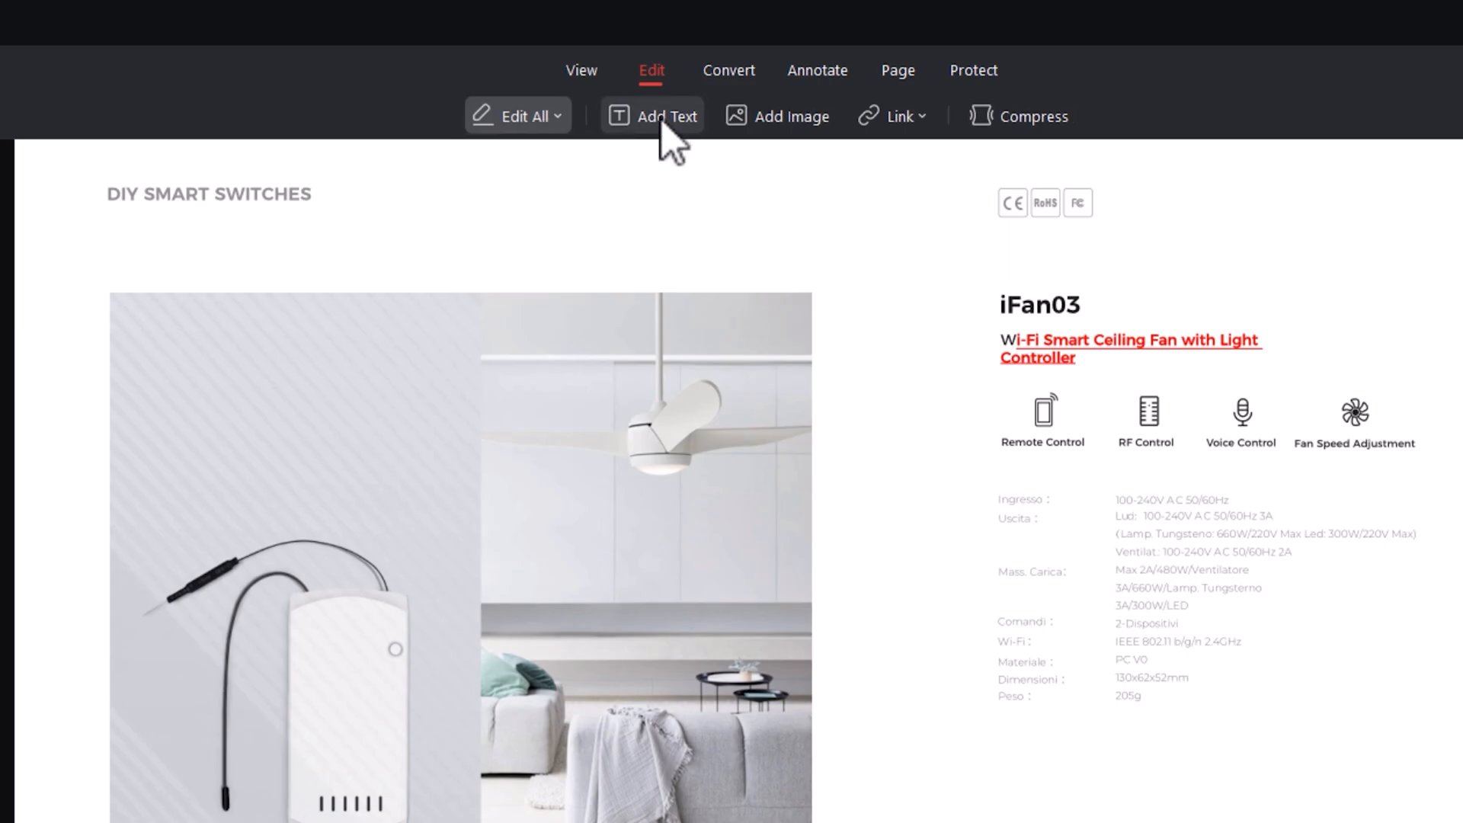
- Add a new text box reading "test" above and to the right of the iFan03 heading on page 11
{"action": "left_click", "coordinate": [661, 120]}
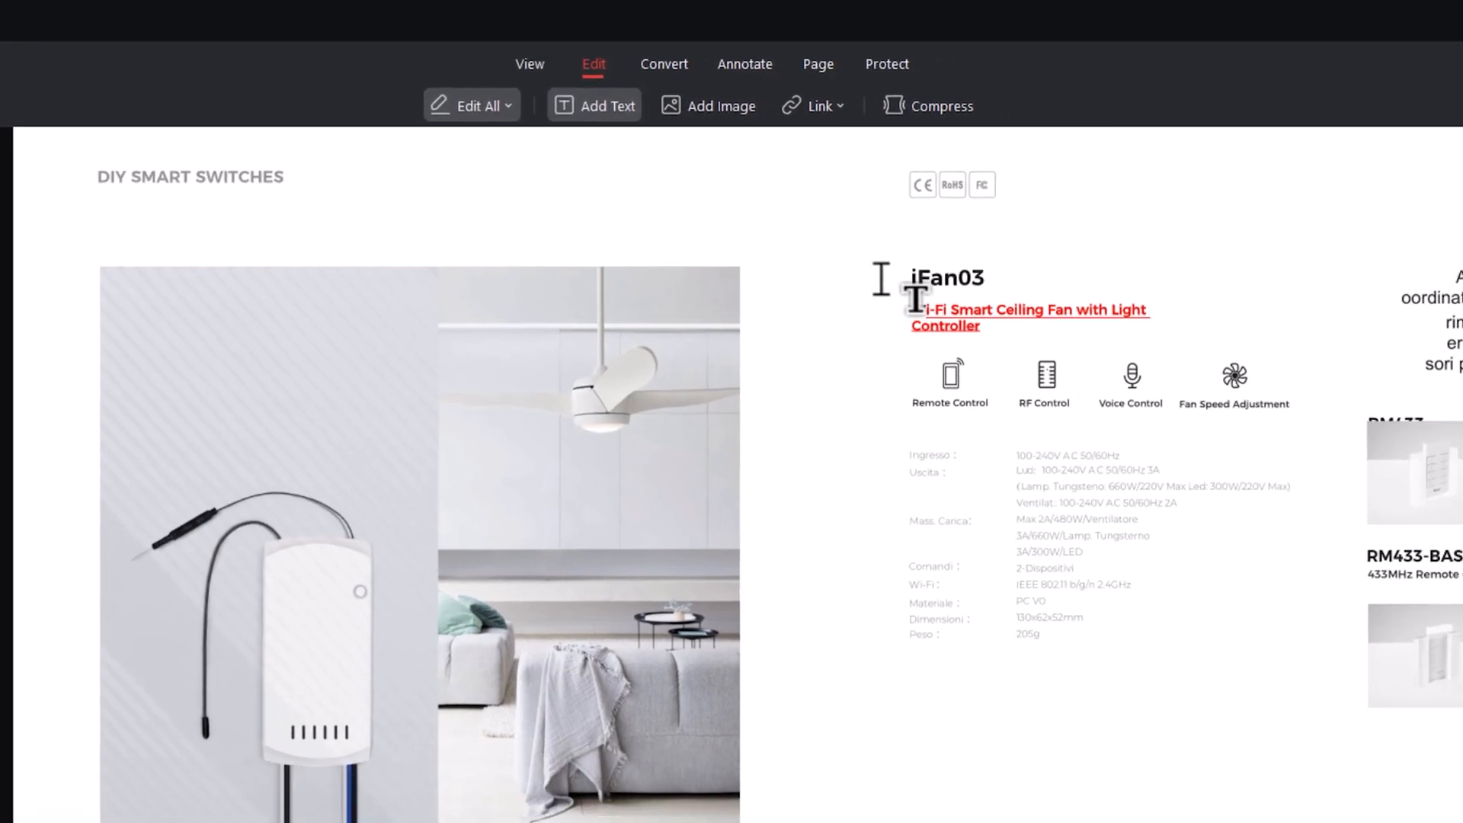
{"action": "left_click", "coordinate": [1190, 229]}
{"action": "type", "text": "test"}
{"action": "left_click", "coordinate": [1287, 273]}
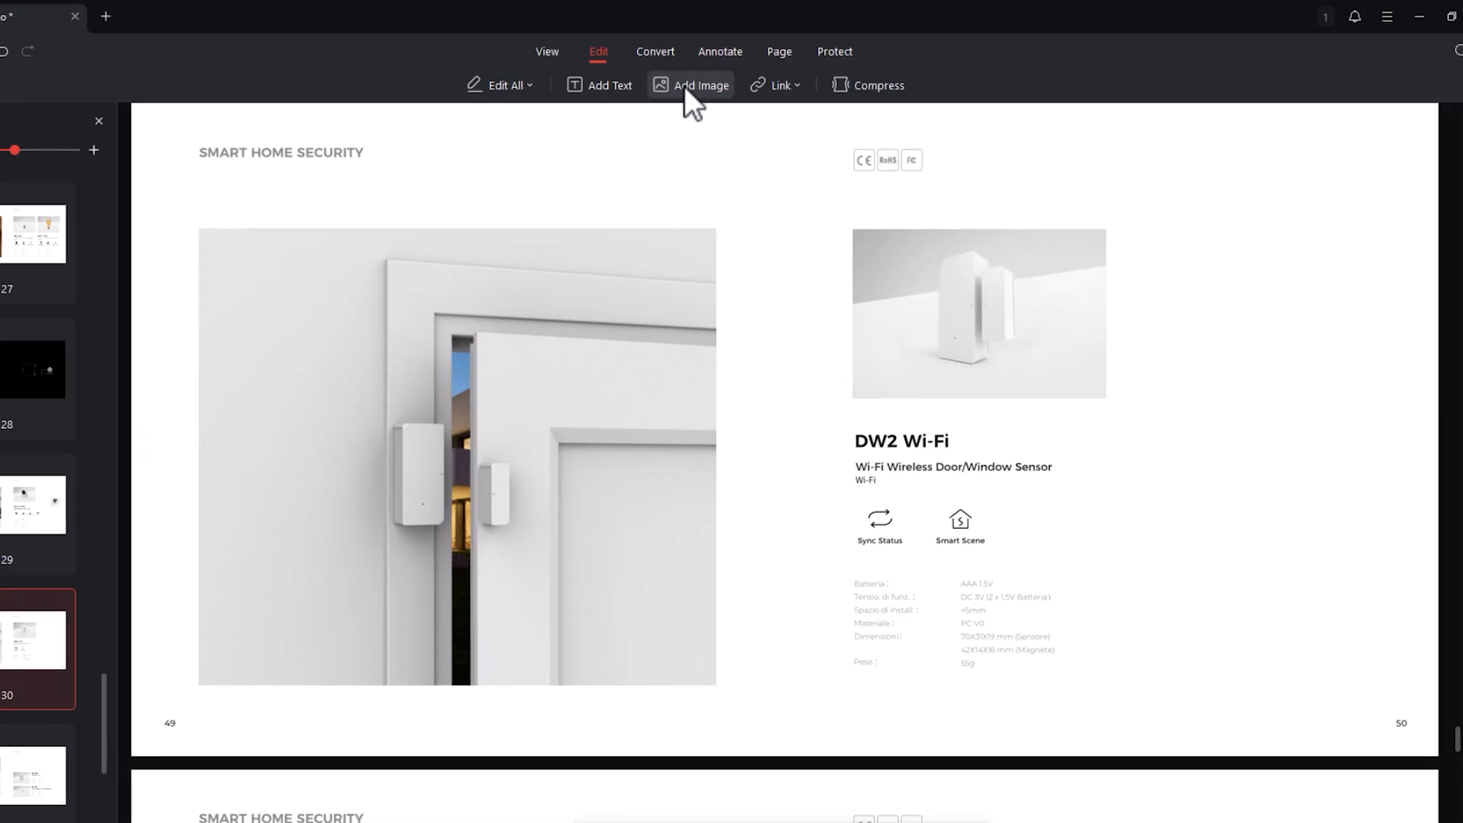
- Insert the image "download" on page 30 at about 74 by 56 mm, positioned beside the DW2 Wi-Fi product photo
{"action": "left_click", "coordinate": [685, 88]}
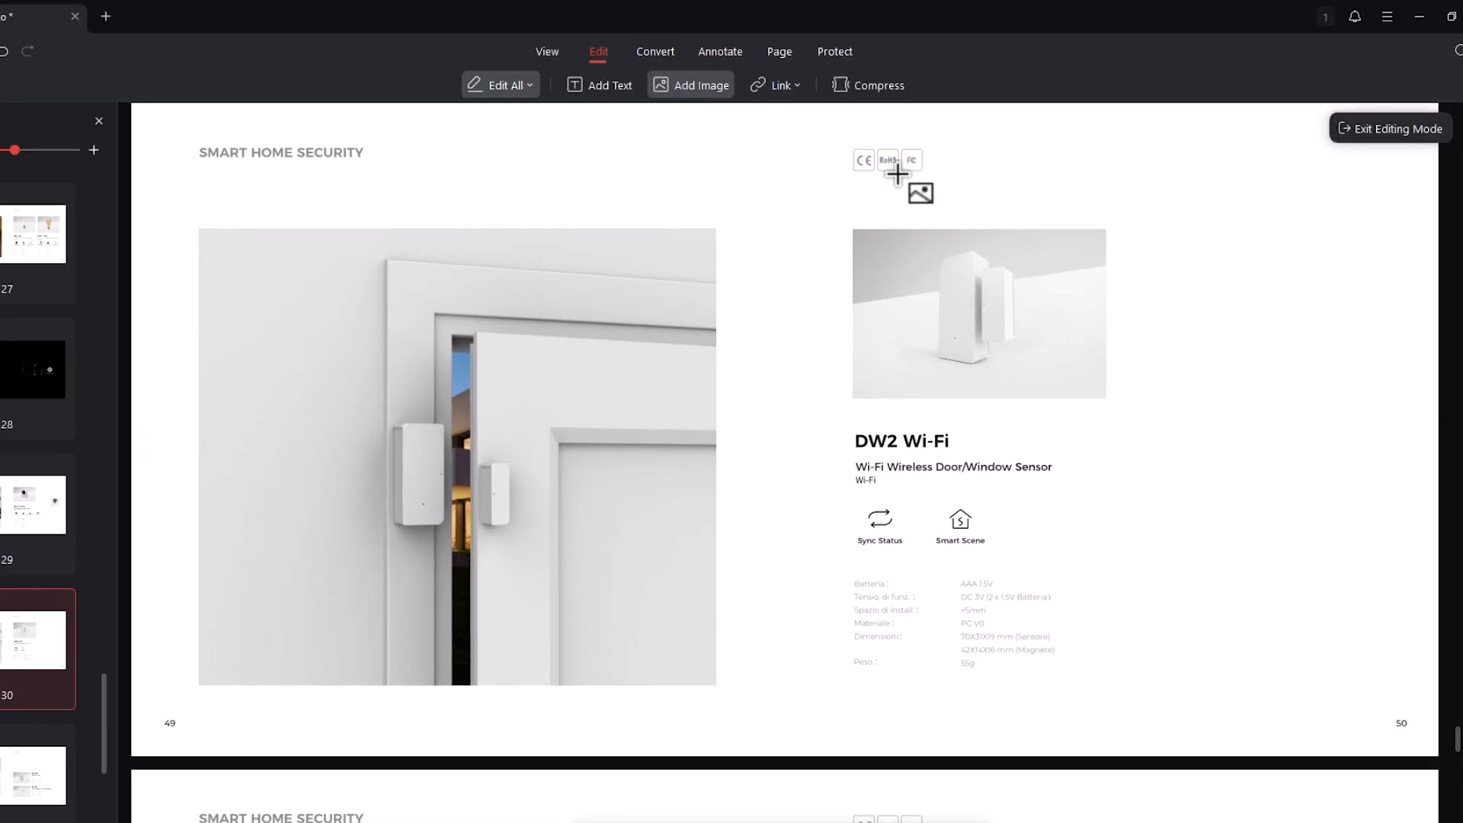
{"action": "left_click_drag", "start_coordinate": [1163, 249], "coordinate": [1395, 427]}
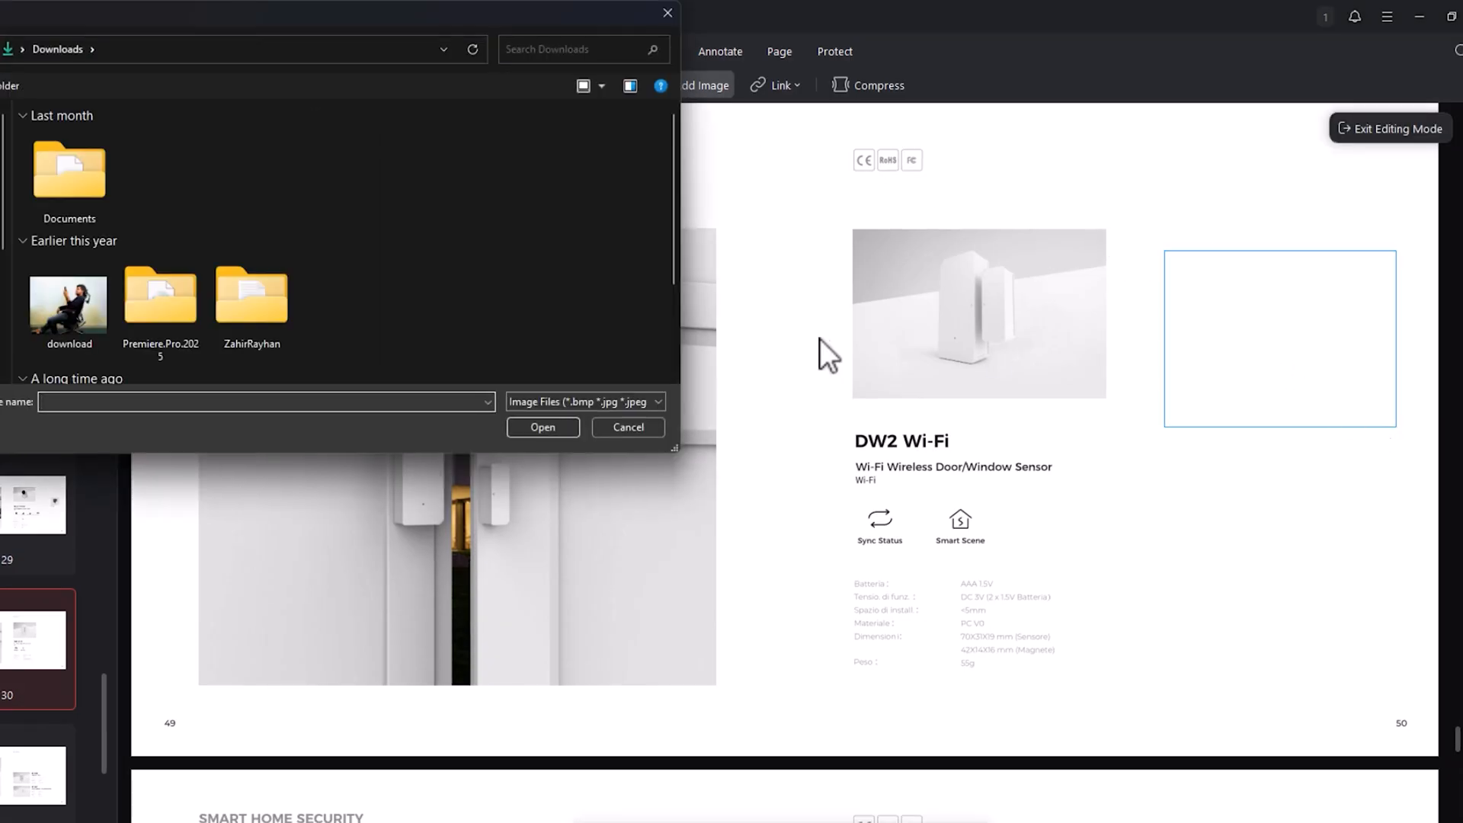
{"action": "double_click", "coordinate": [89, 314]}
{"action": "left_click_drag", "start_coordinate": [1334, 308], "coordinate": [1306, 274]}
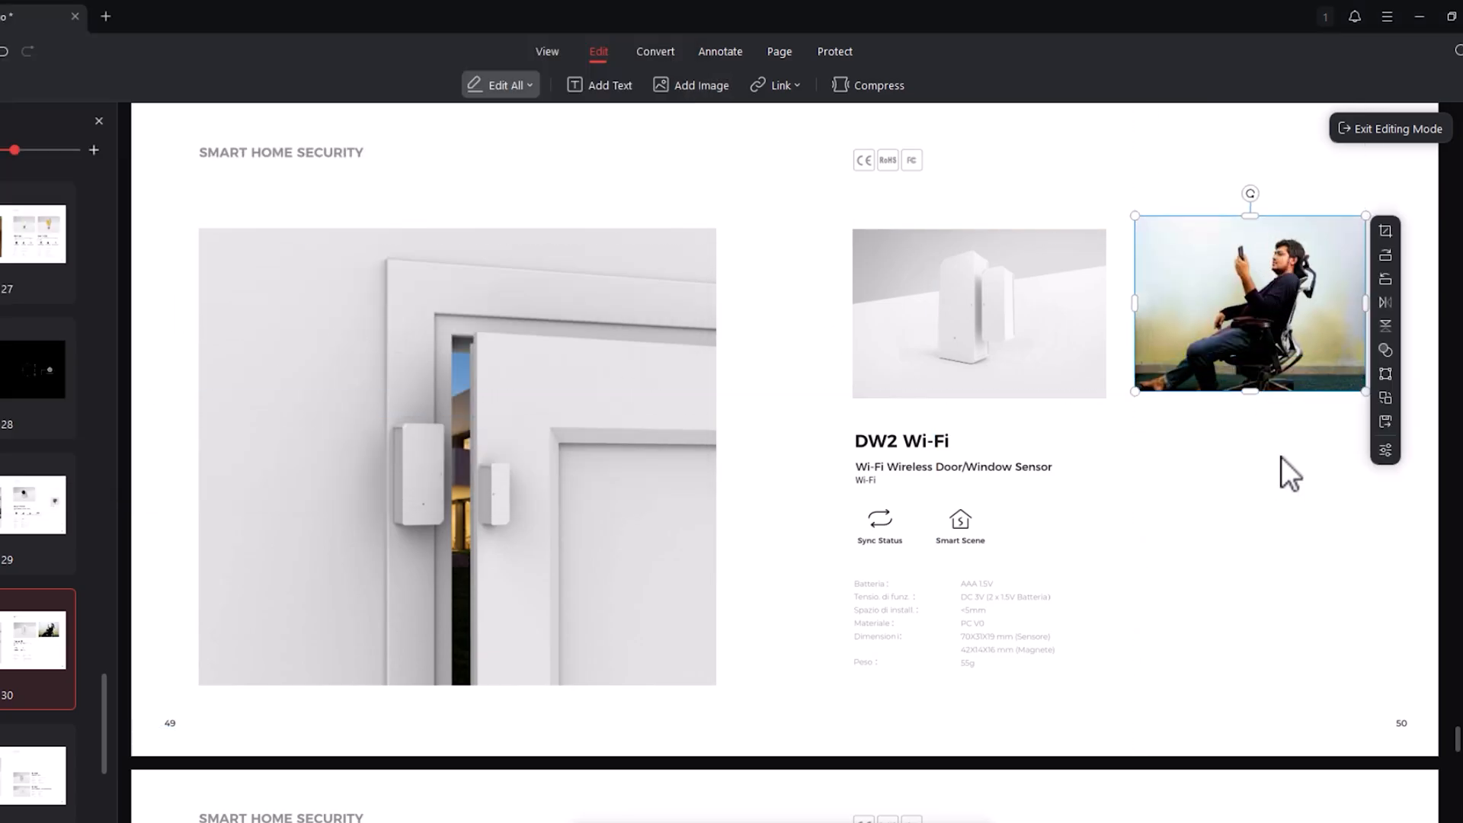
- Try rotating and vertically flipping the inserted photo on page 30, returning it to its original orientation
{"action": "left_click", "coordinate": [1385, 254]}
{"action": "left_click", "coordinate": [1359, 252]}
{"action": "left_click", "coordinate": [1385, 326]}
{"action": "left_click", "coordinate": [1385, 323]}
- Set the inserted photo's opacity to 77% and deselect it
{"action": "left_click", "coordinate": [1387, 352]}
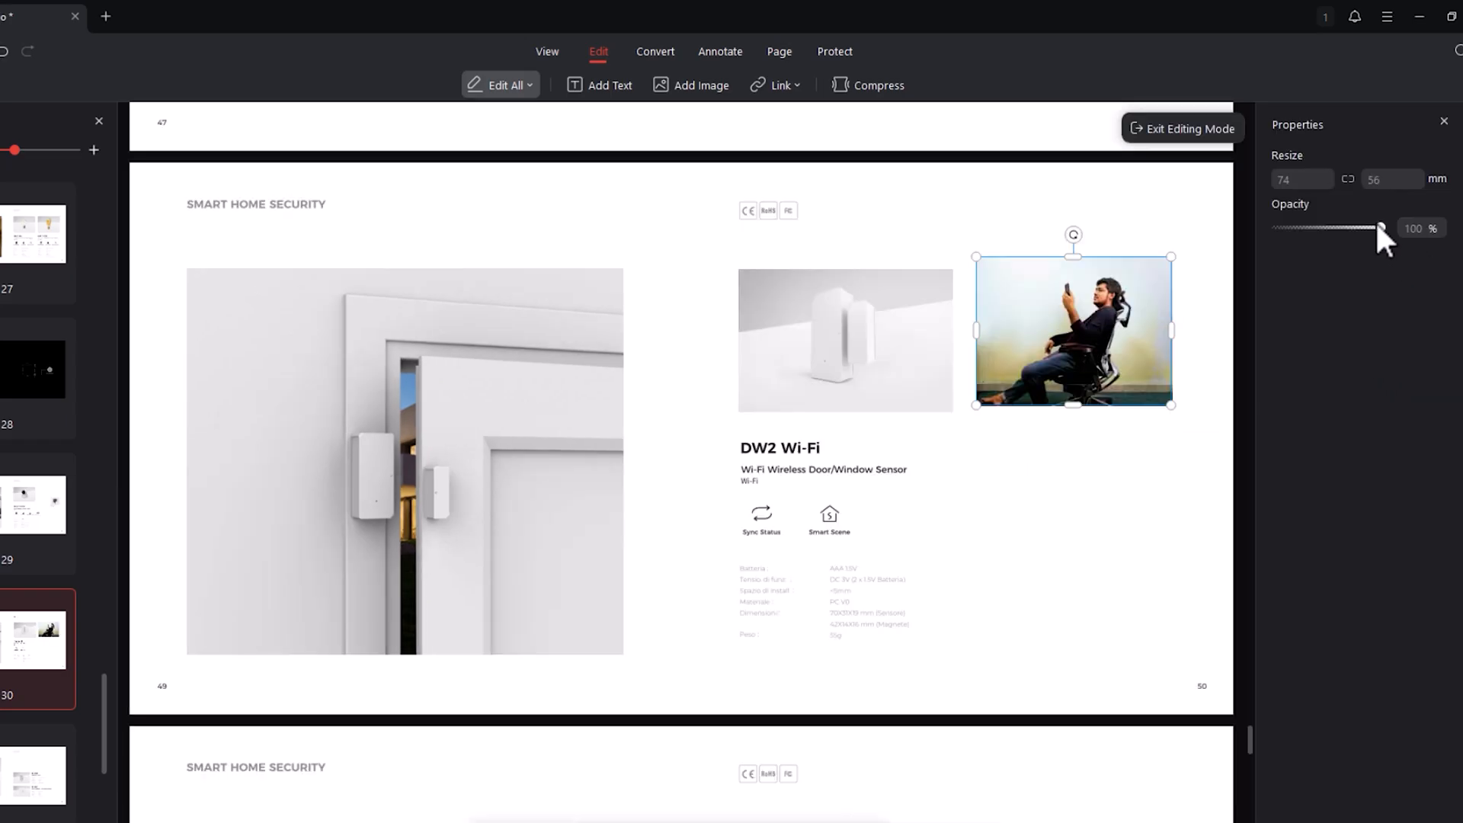
{"action": "left_click_drag", "start_coordinate": [1321, 231], "coordinate": [1318, 231]}
{"action": "left_click_drag", "start_coordinate": [1324, 225], "coordinate": [1356, 224]}
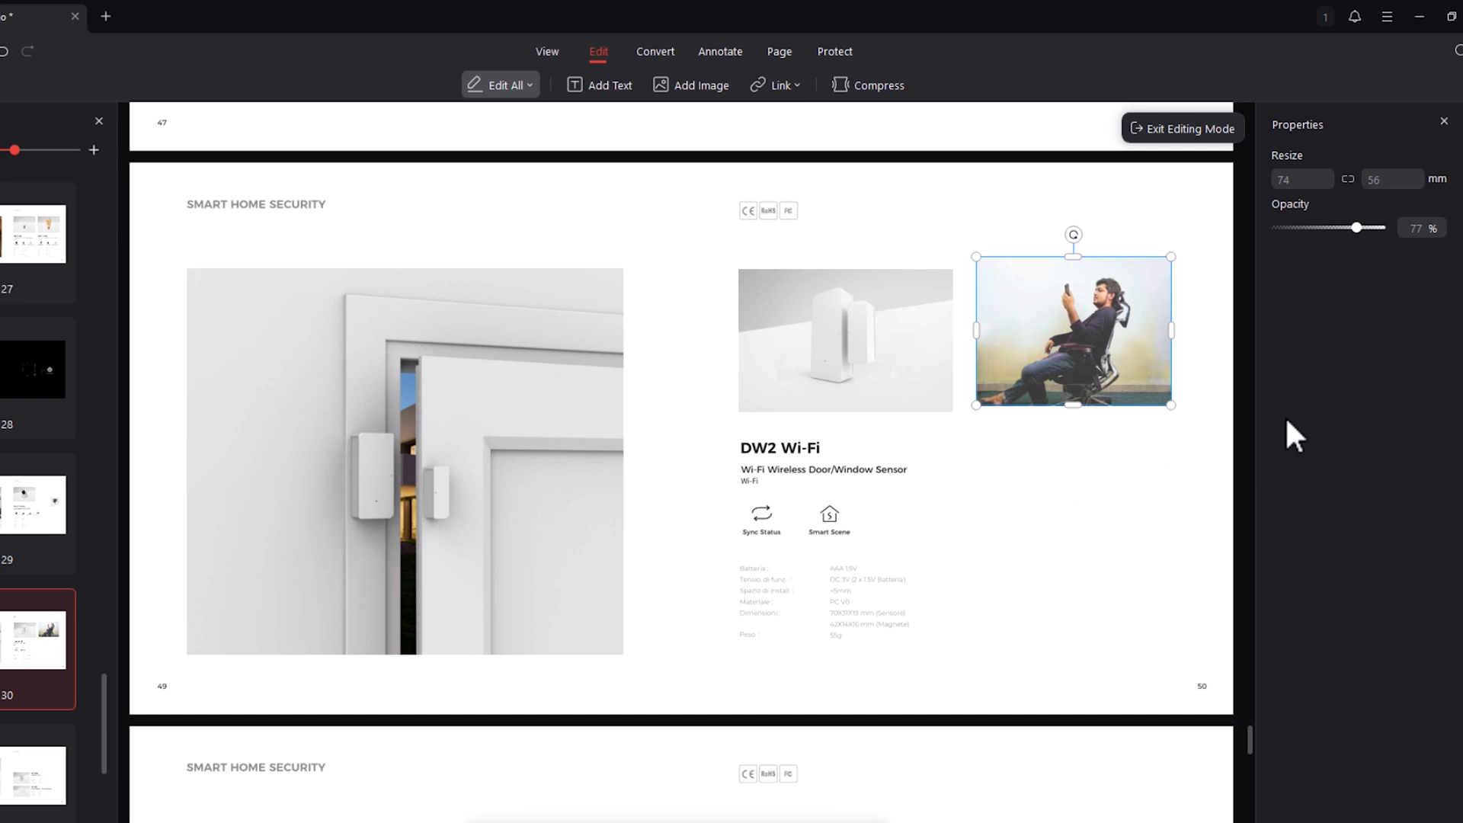
{"action": "left_click", "coordinate": [1443, 122]}
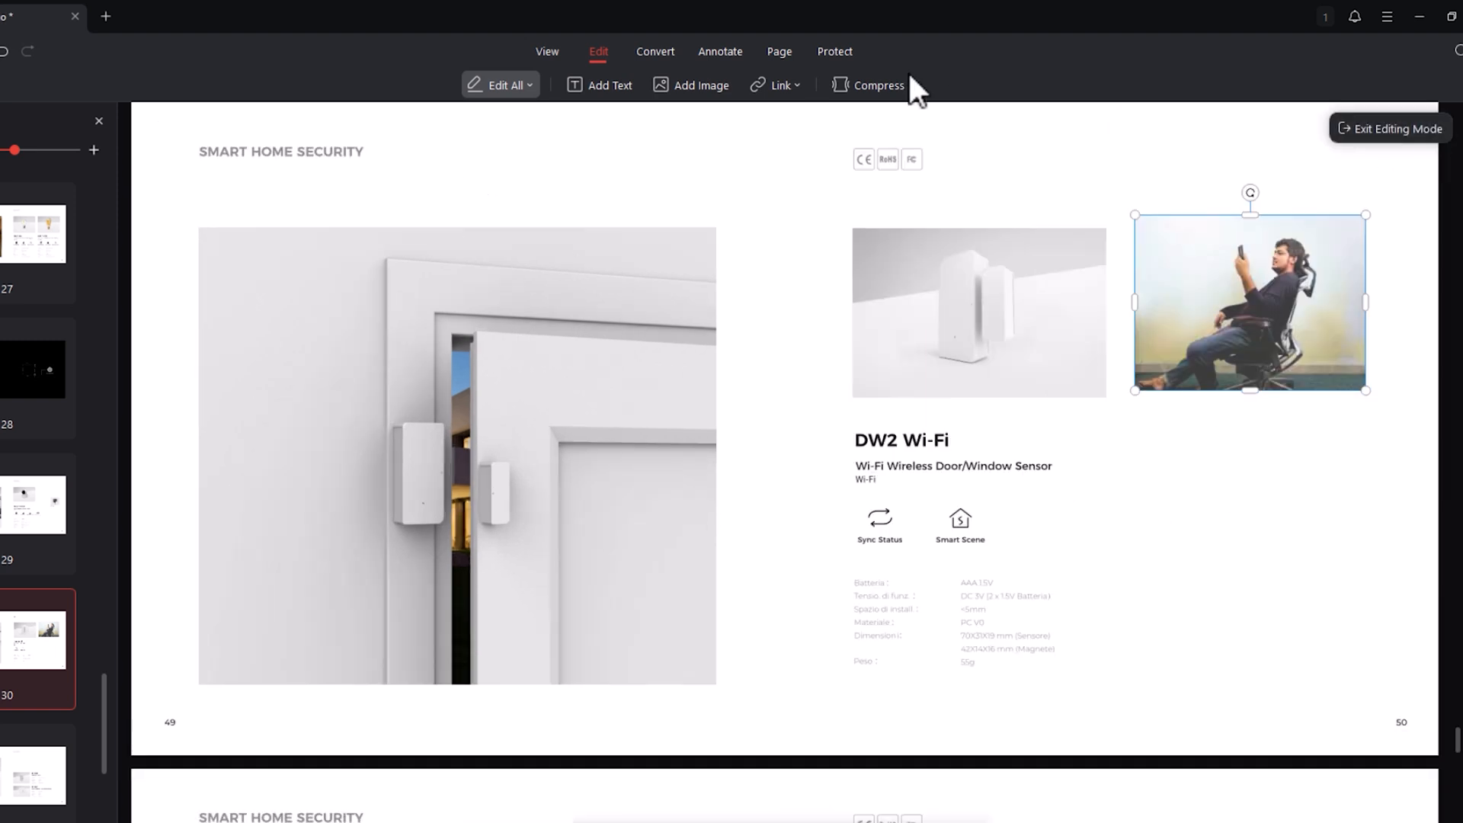
{"action": "left_click", "coordinate": [1316, 429]}
- Try to convert the catalogue PDF to images and dismiss the converter plugin installation
{"action": "left_click", "coordinate": [778, 76]}
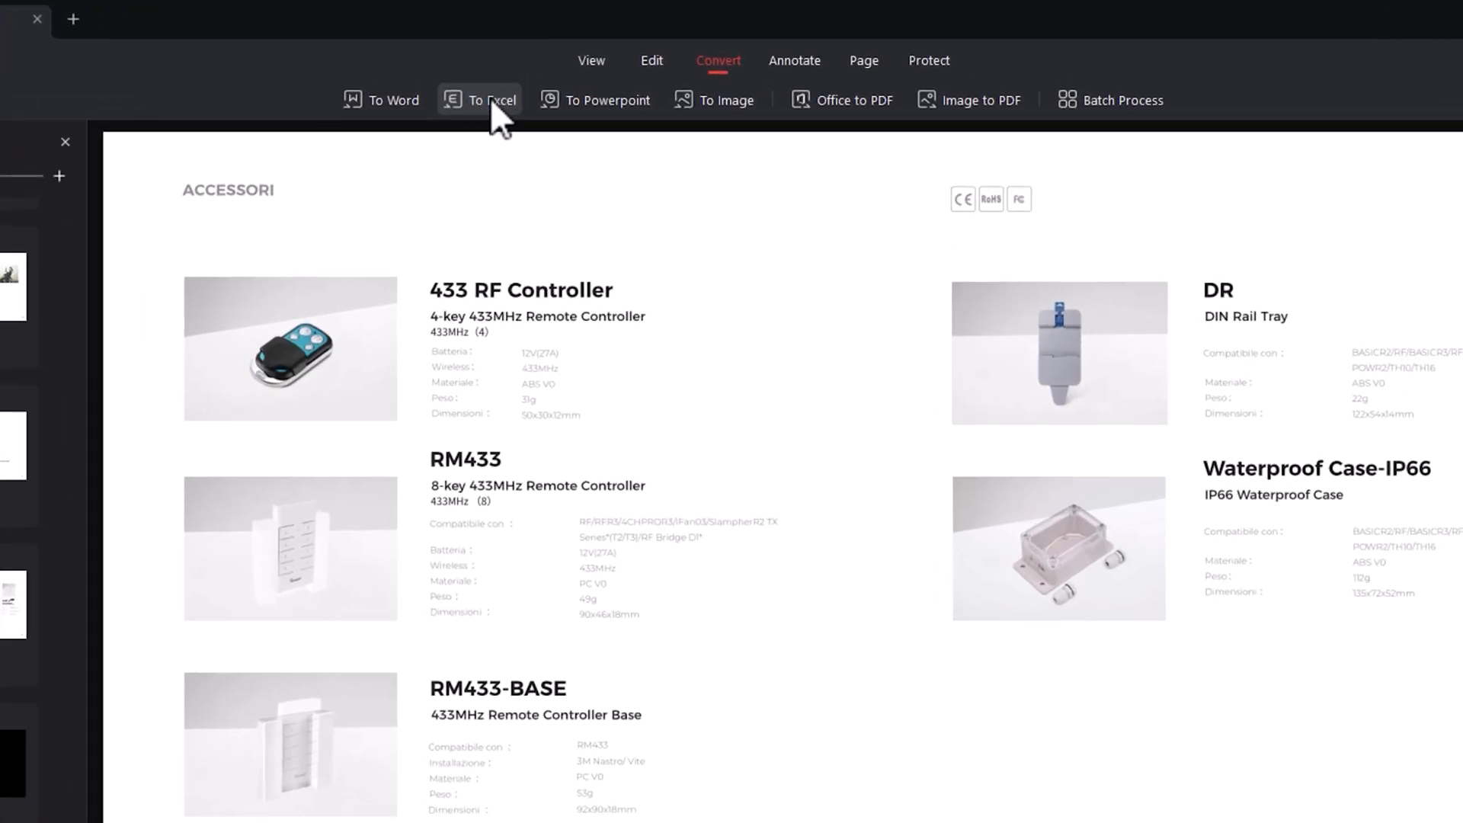
{"action": "left_click", "coordinate": [730, 98]}
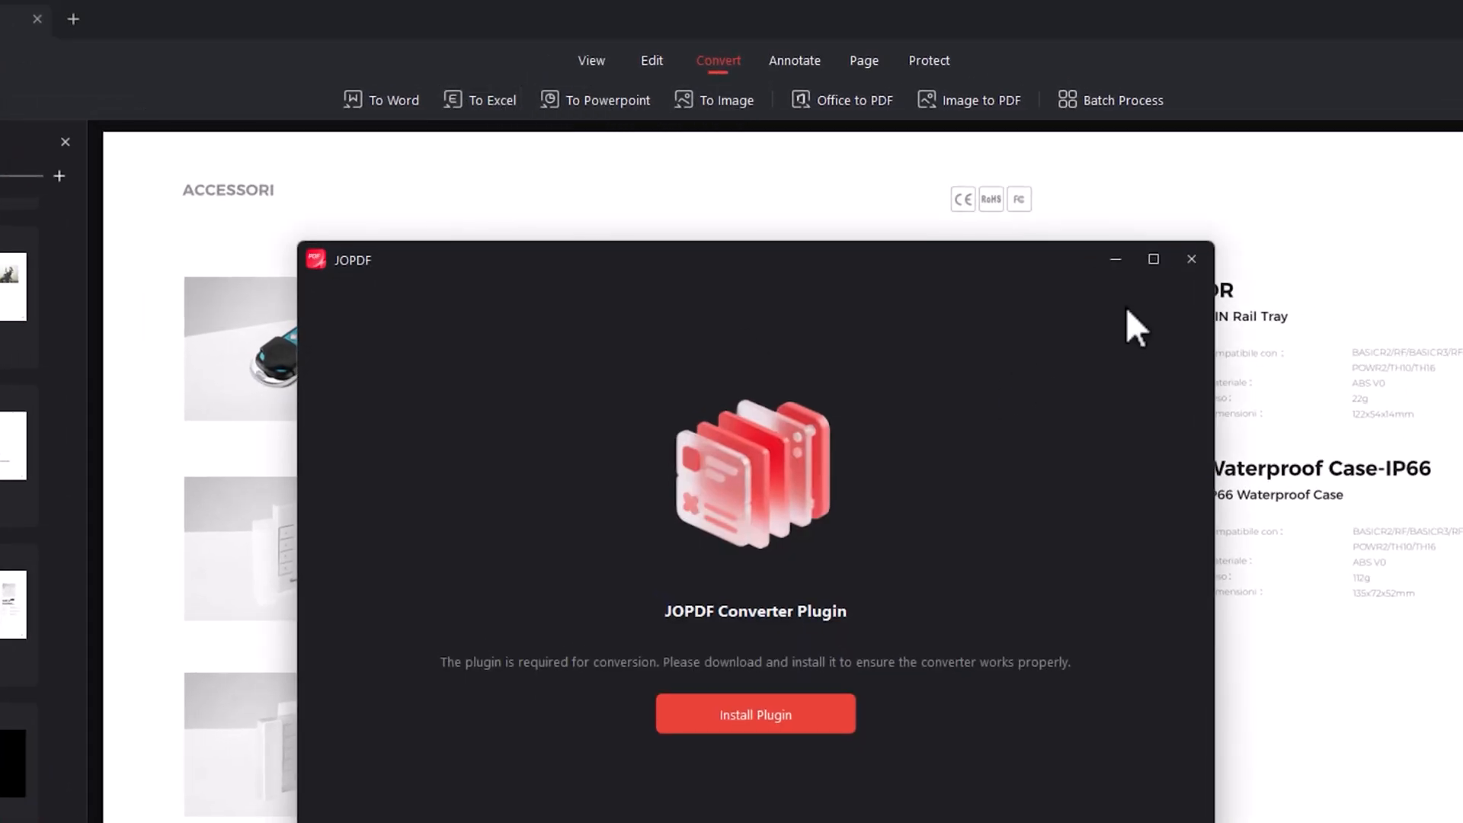
{"action": "left_click", "coordinate": [1197, 263]}
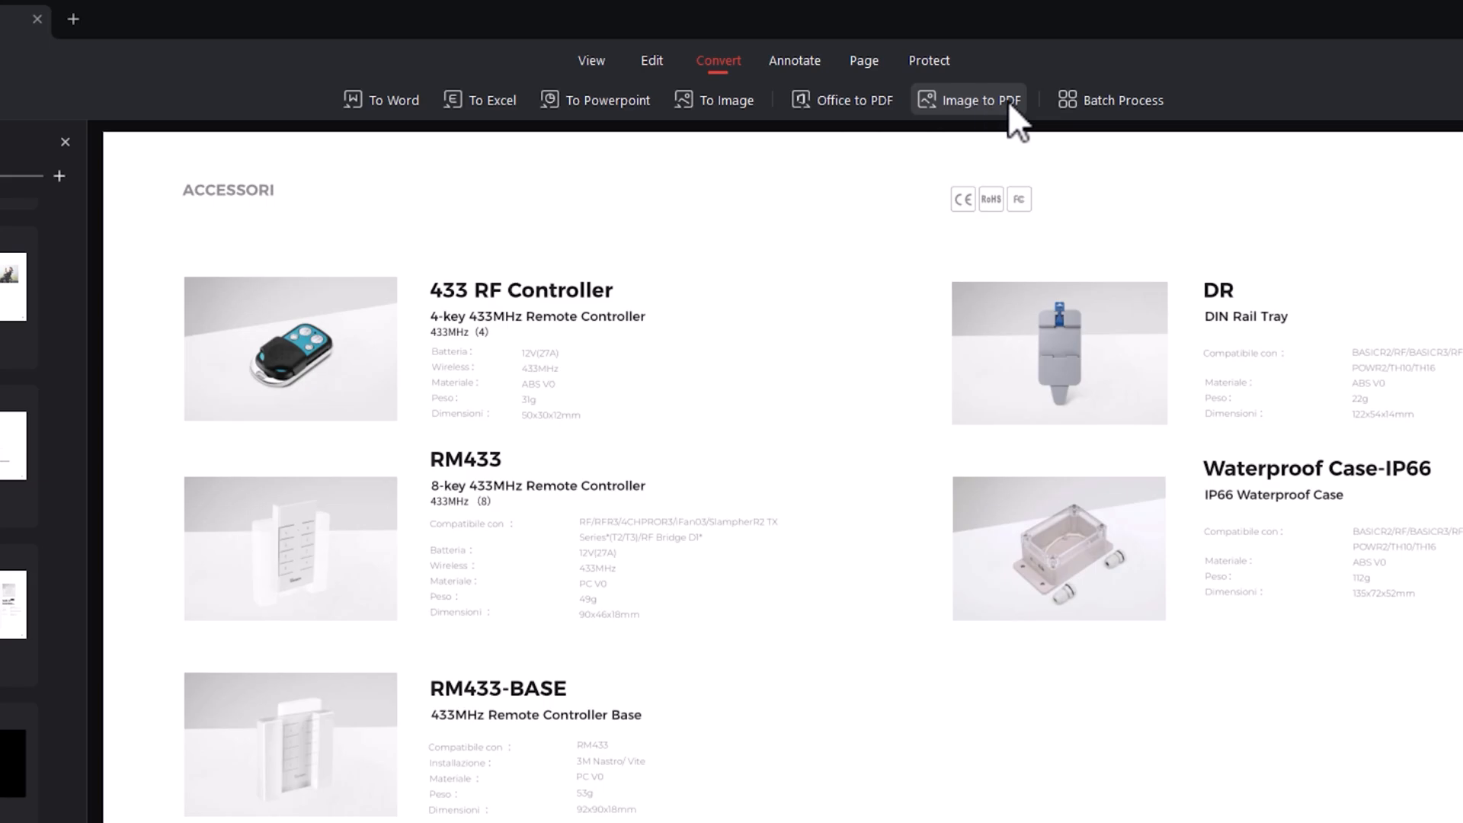
{"action": "left_click", "coordinate": [1119, 99]}
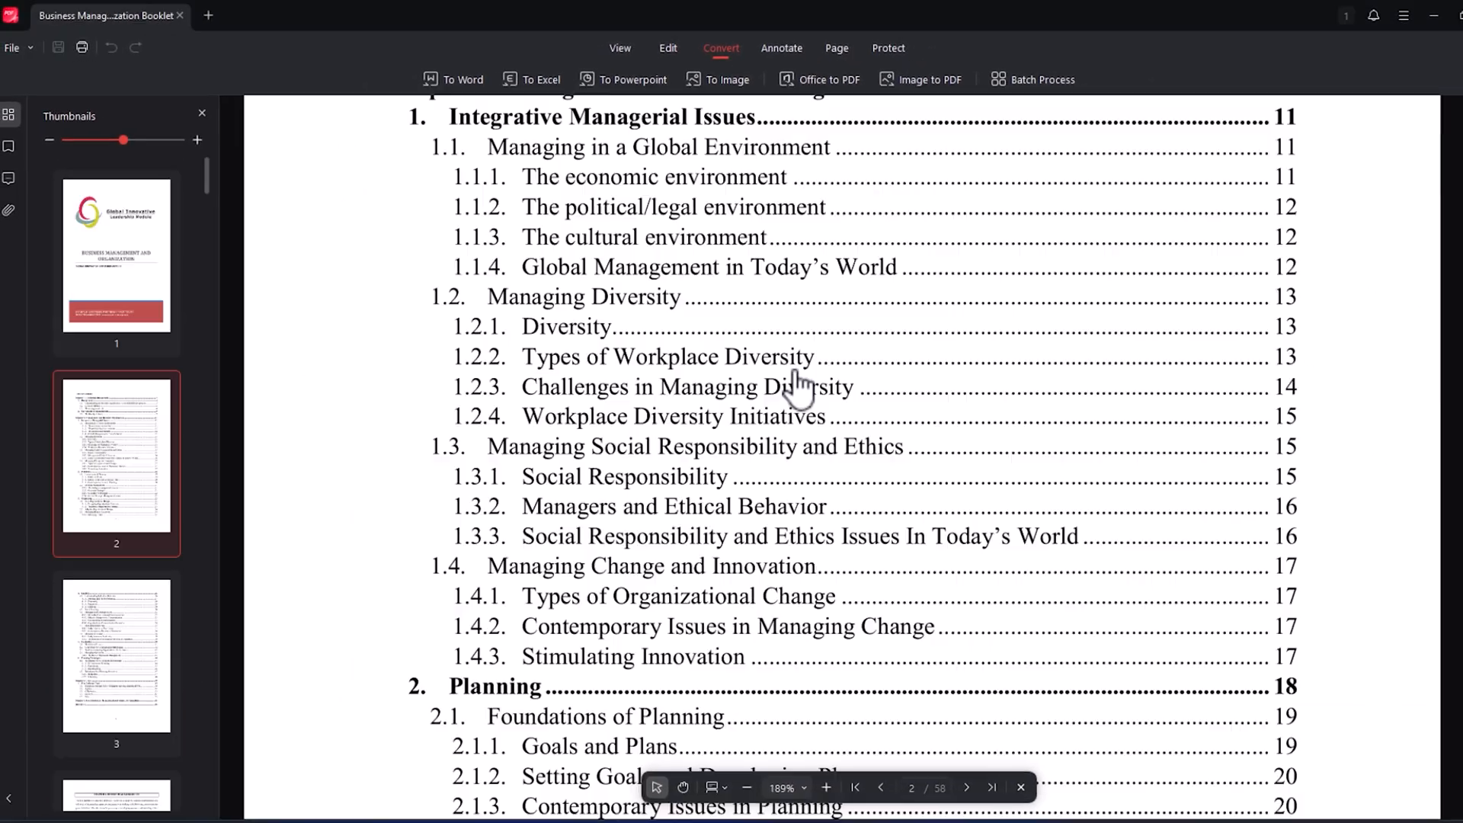
- In the Business Management booklet, highlight "might be strategic or financial and they might be stated" in yellow under Goals and Plans on page 19
{"action": "scroll", "coordinate": [796, 384], "scroll_direction": "down", "scroll_amount": 6}
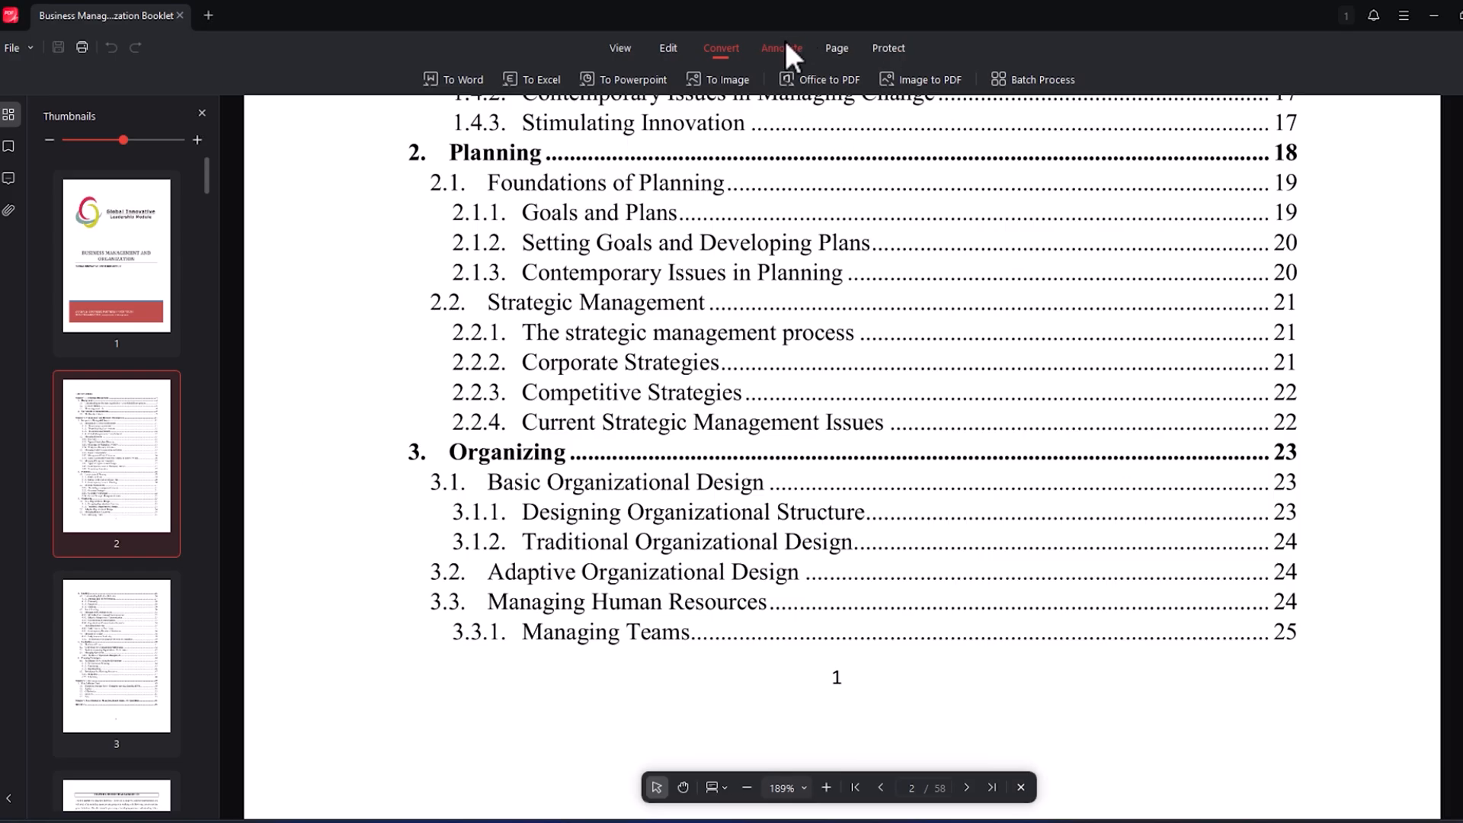
{"action": "left_click", "coordinate": [785, 48]}
{"action": "left_click", "coordinate": [509, 213]}
{"action": "mouse_move", "coordinate": [473, 211]}
{"action": "left_mouse_down"}
{"action": "mouse_move", "coordinate": [1012, 221]}
{"action": "mouse_move", "coordinate": [987, 228]}
{"action": "left_mouse_up"}
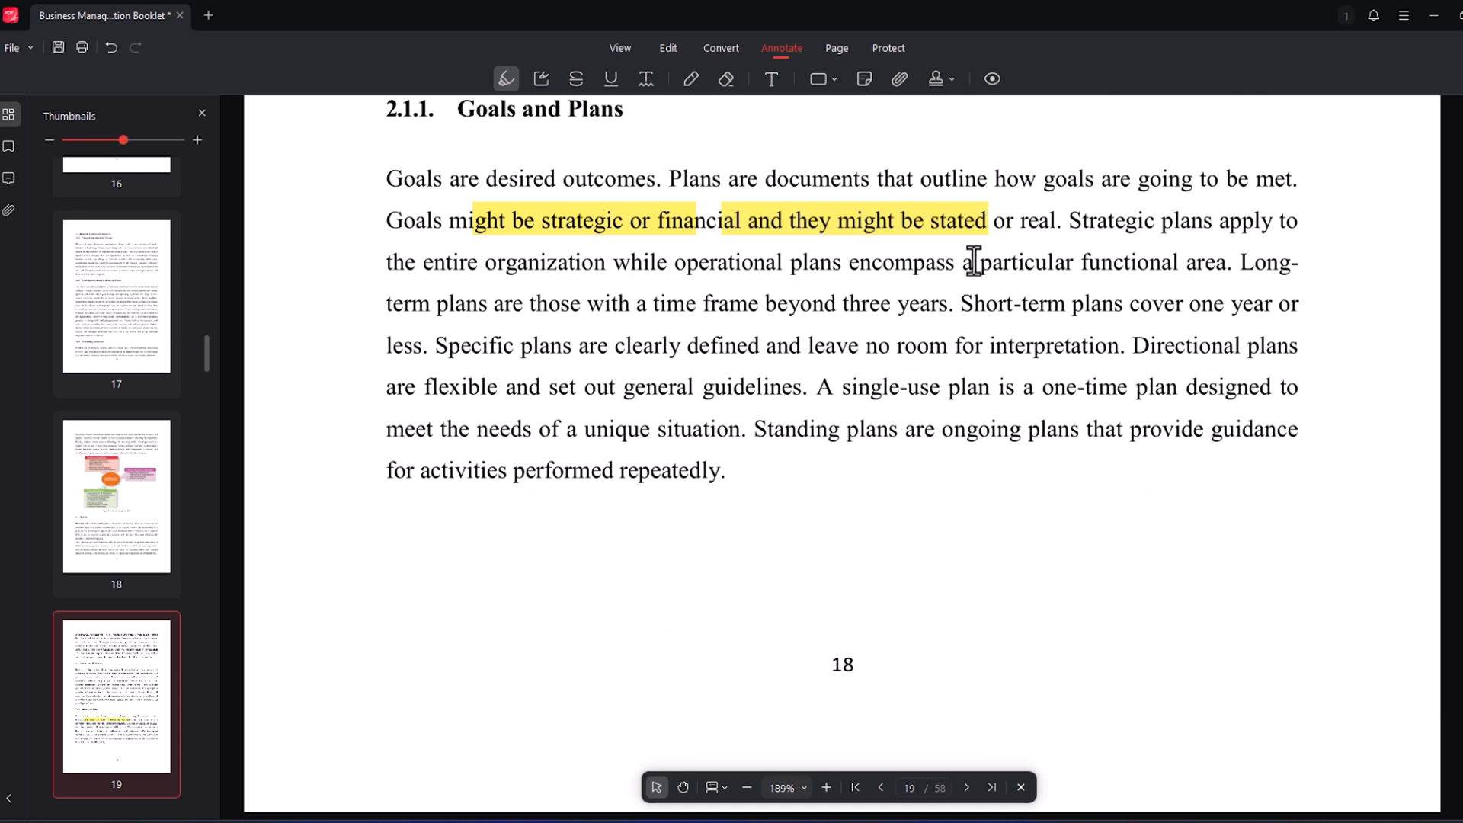
- Draw two blue area highlights on page 19, a small one around "real. Strategic" and a larger one over the paragraph's end
{"action": "left_click", "coordinate": [544, 76]}
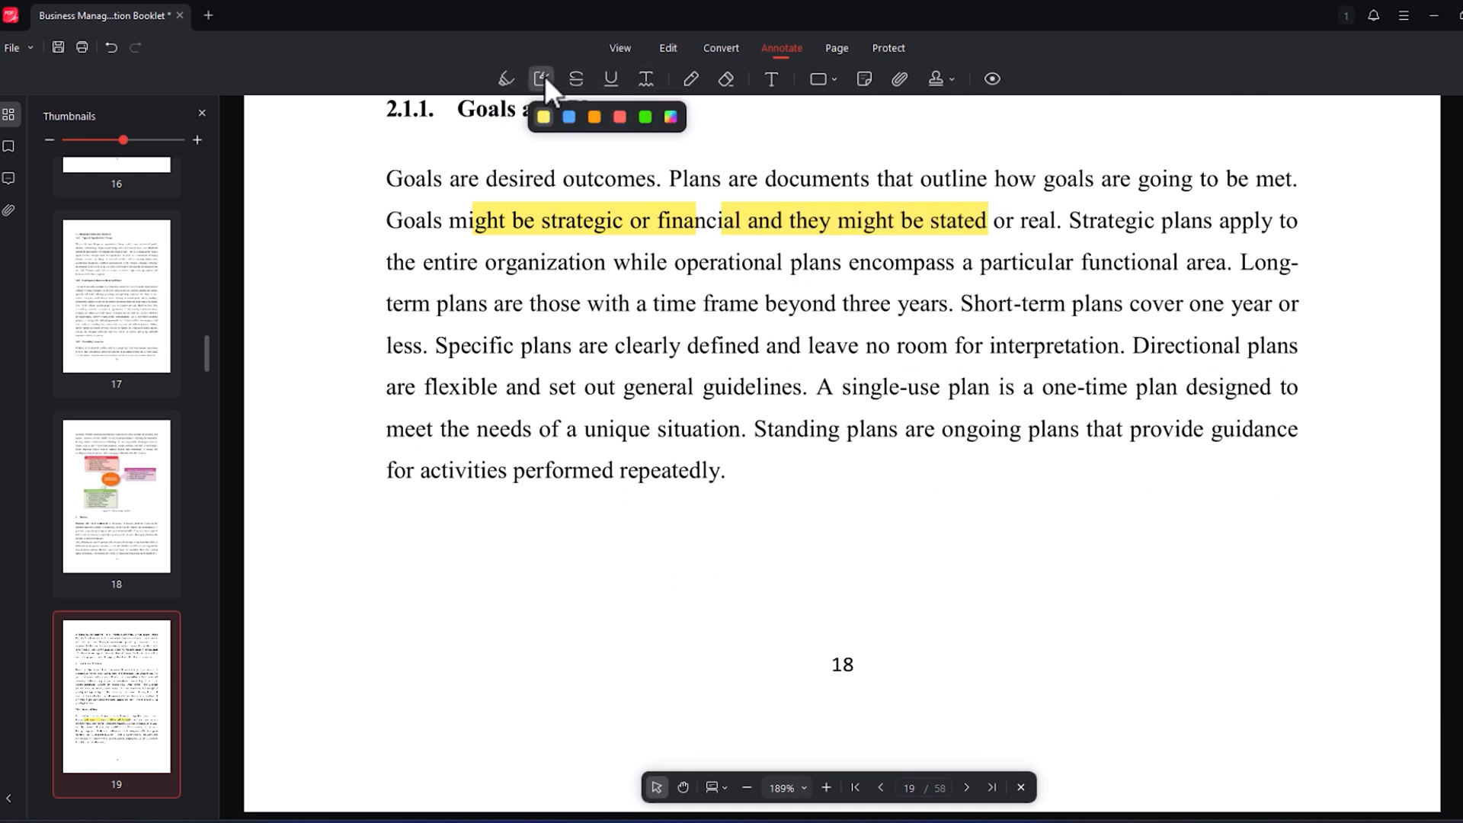
{"action": "left_click", "coordinate": [569, 117]}
{"action": "left_click_drag", "start_coordinate": [1001, 178], "coordinate": [1155, 285]}
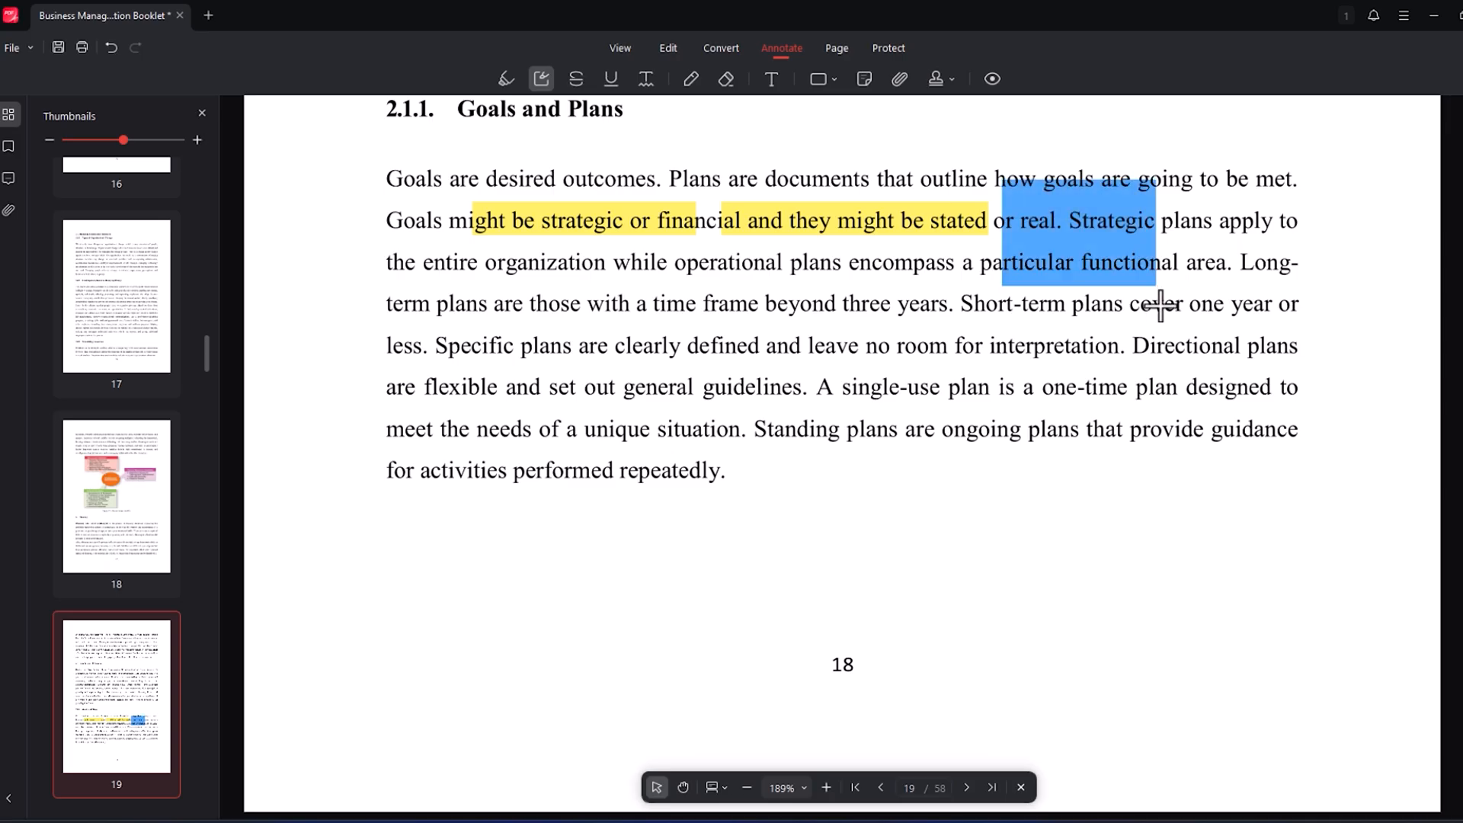
{"action": "left_click_drag", "start_coordinate": [738, 390], "coordinate": [1185, 621]}
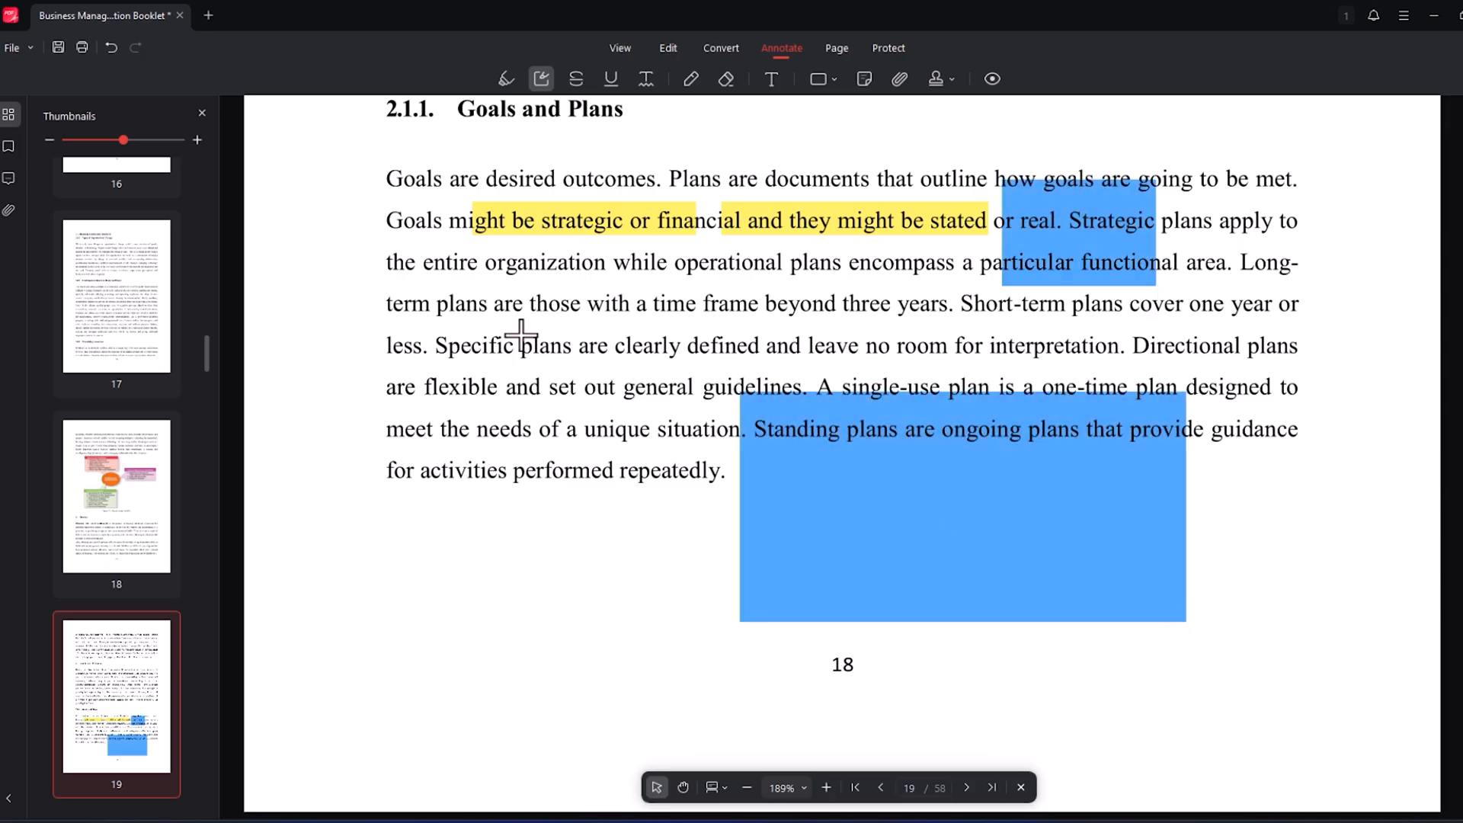
- On page 20, strike through the heading "Setting Goals and Developing Plans" and underline the paragraph's first line from "goal setting" to "become"
{"action": "scroll", "coordinate": [699, 320], "scroll_direction": "down", "scroll_amount": 10}
{"action": "left_click", "coordinate": [575, 79]}
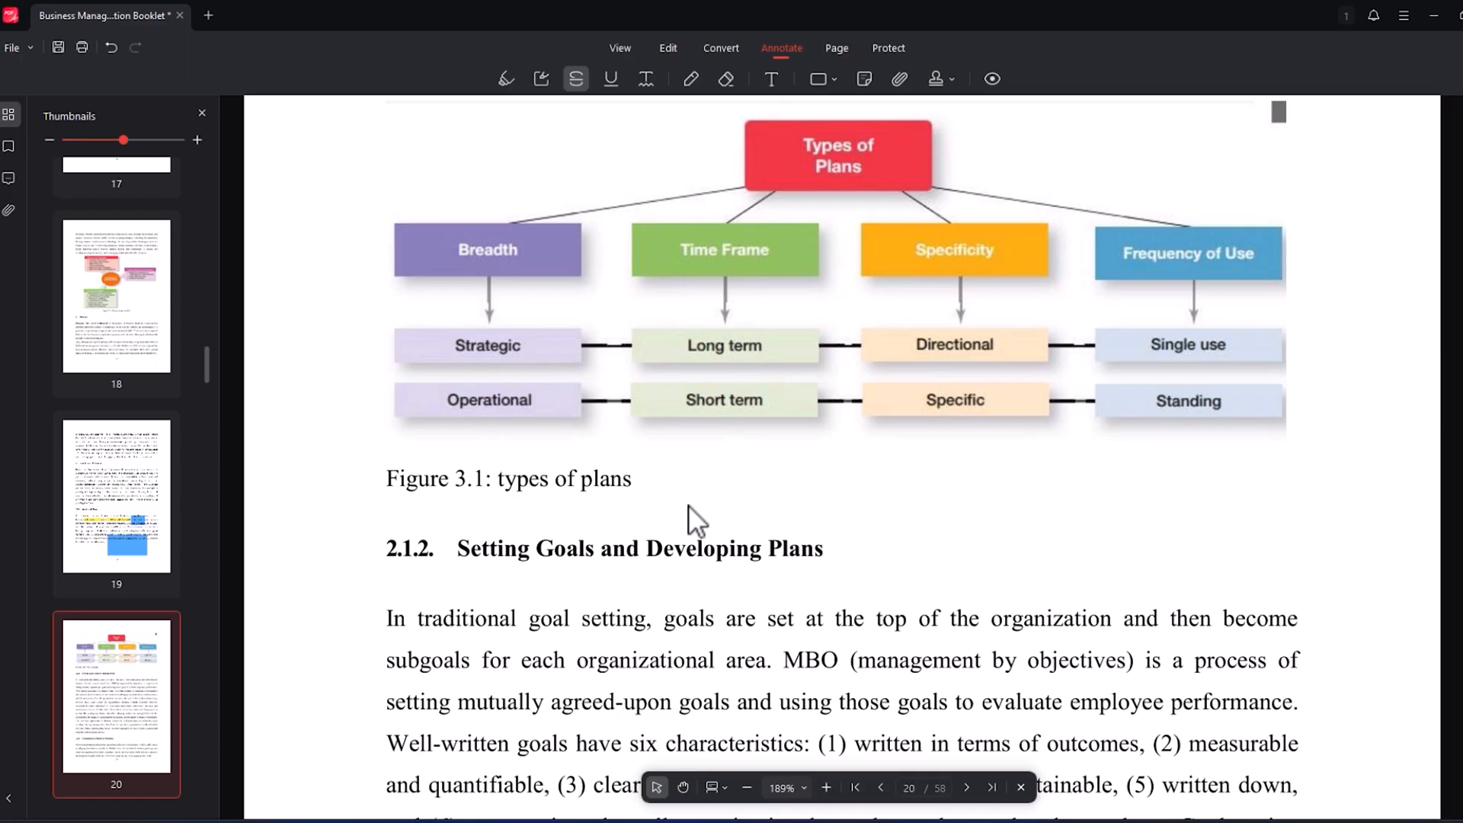
{"action": "left_click_drag", "start_coordinate": [388, 482], "coordinate": [702, 474]}
{"action": "mouse_move", "coordinate": [442, 548]}
{"action": "left_mouse_down"}
{"action": "mouse_move", "coordinate": [810, 556]}
{"action": "mouse_move", "coordinate": [810, 575]}
{"action": "left_mouse_up"}
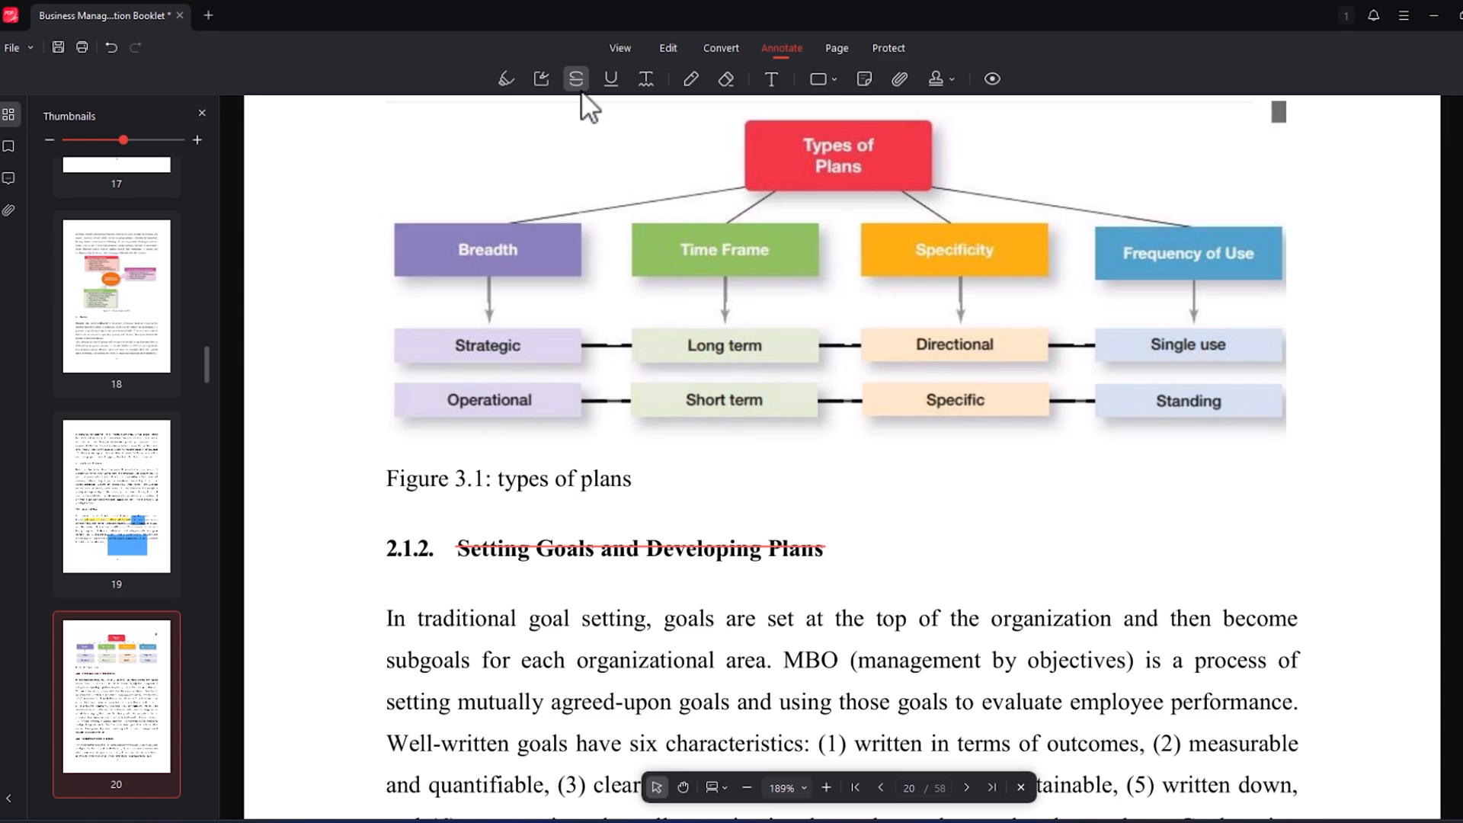
{"action": "left_click", "coordinate": [619, 76]}
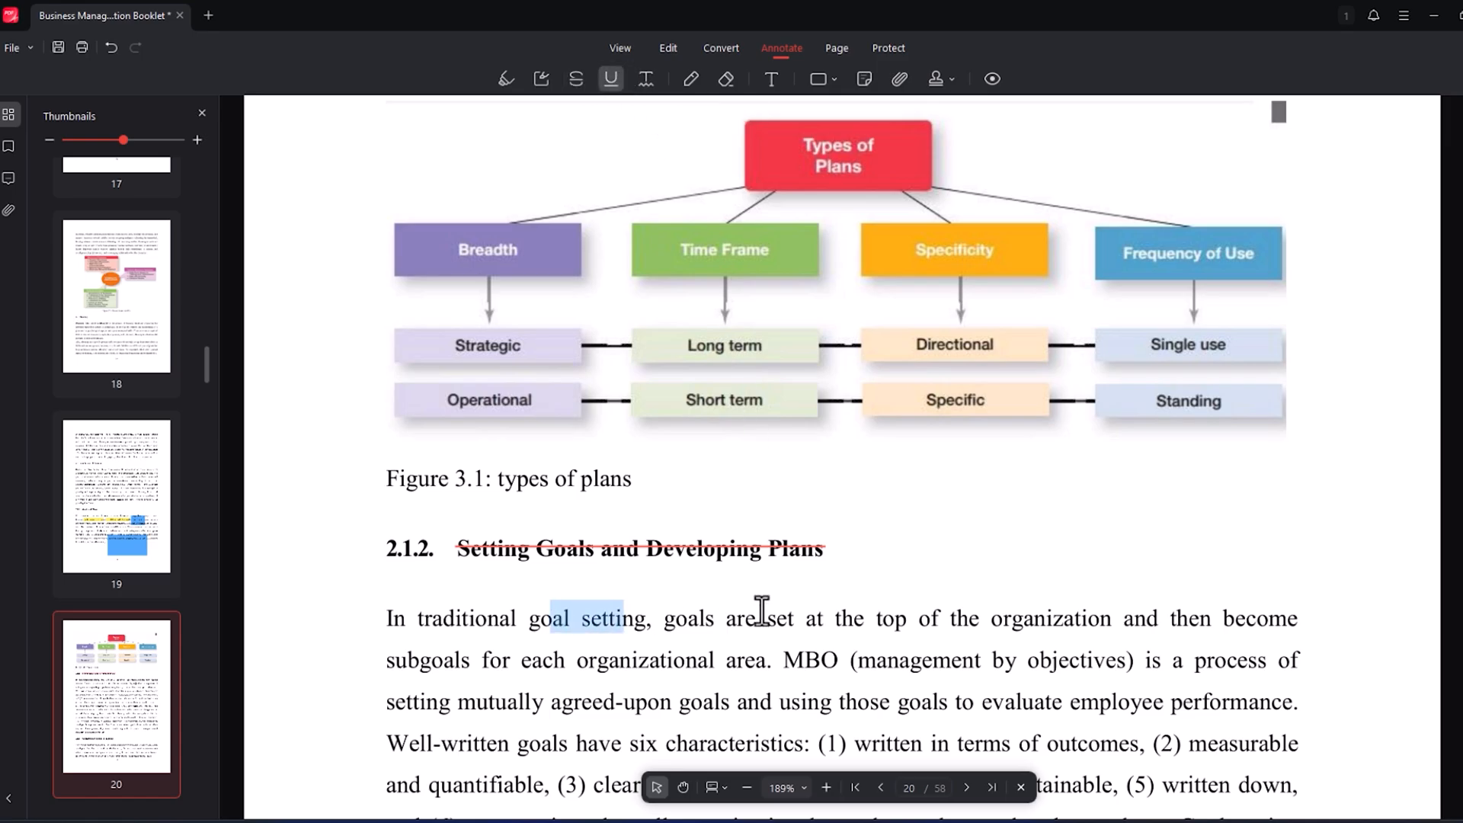
{"action": "left_click_drag", "start_coordinate": [548, 618], "coordinate": [1300, 618]}
- With the pencil, circle "goals are set at the" and "employee" on page 20, adding a line and scribble from "employee" into the margin
{"action": "scroll", "coordinate": [1180, 369], "scroll_direction": "down", "scroll_amount": 3}
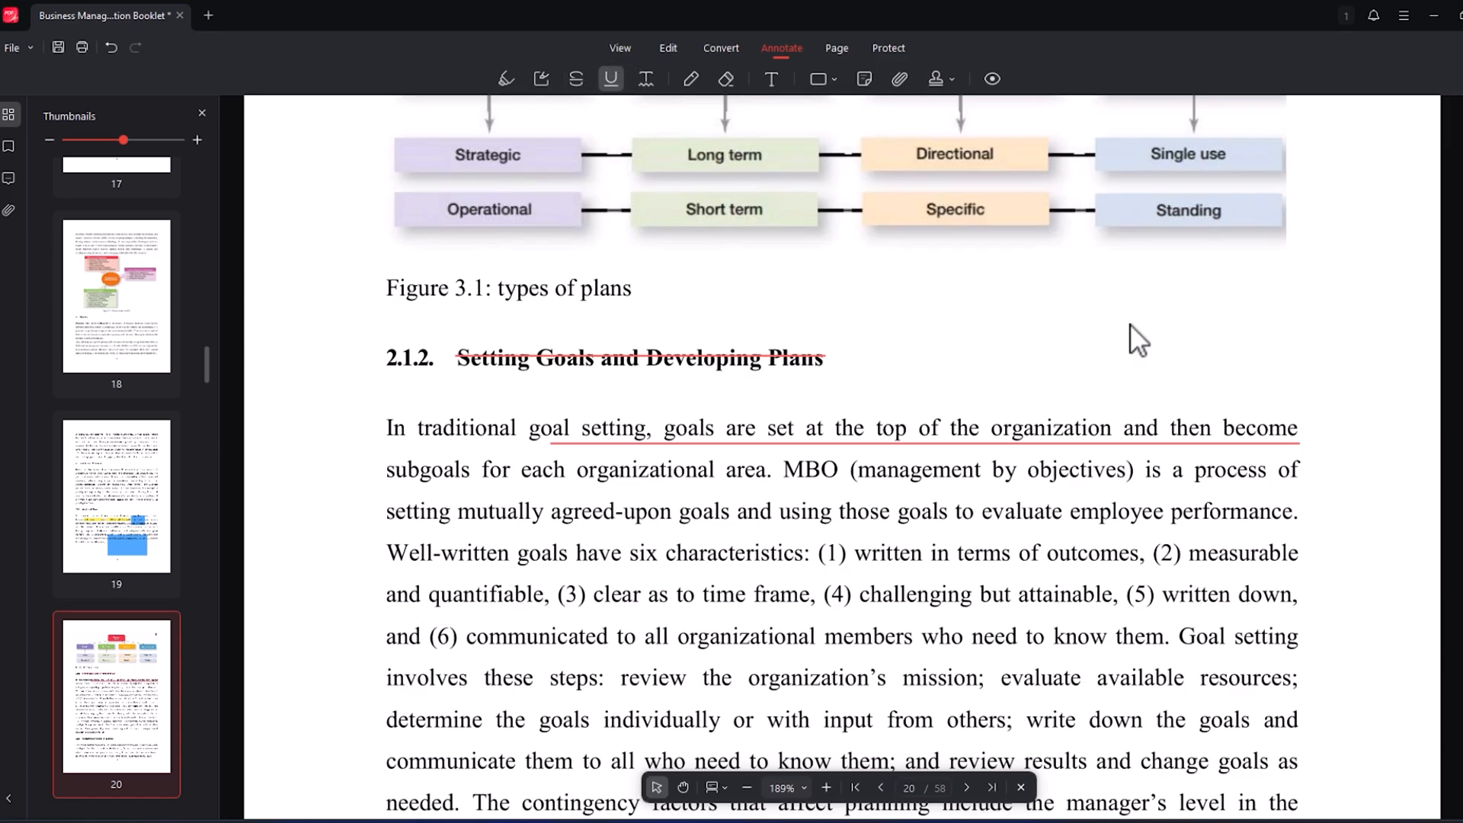
{"action": "left_click", "coordinate": [691, 78]}
{"action": "mouse_move", "coordinate": [654, 339]}
{"action": "left_mouse_down"}
{"action": "mouse_move", "coordinate": [796, 324]}
{"action": "mouse_move", "coordinate": [773, 391]}
{"action": "mouse_move", "coordinate": [729, 336]}
{"action": "left_mouse_up"}
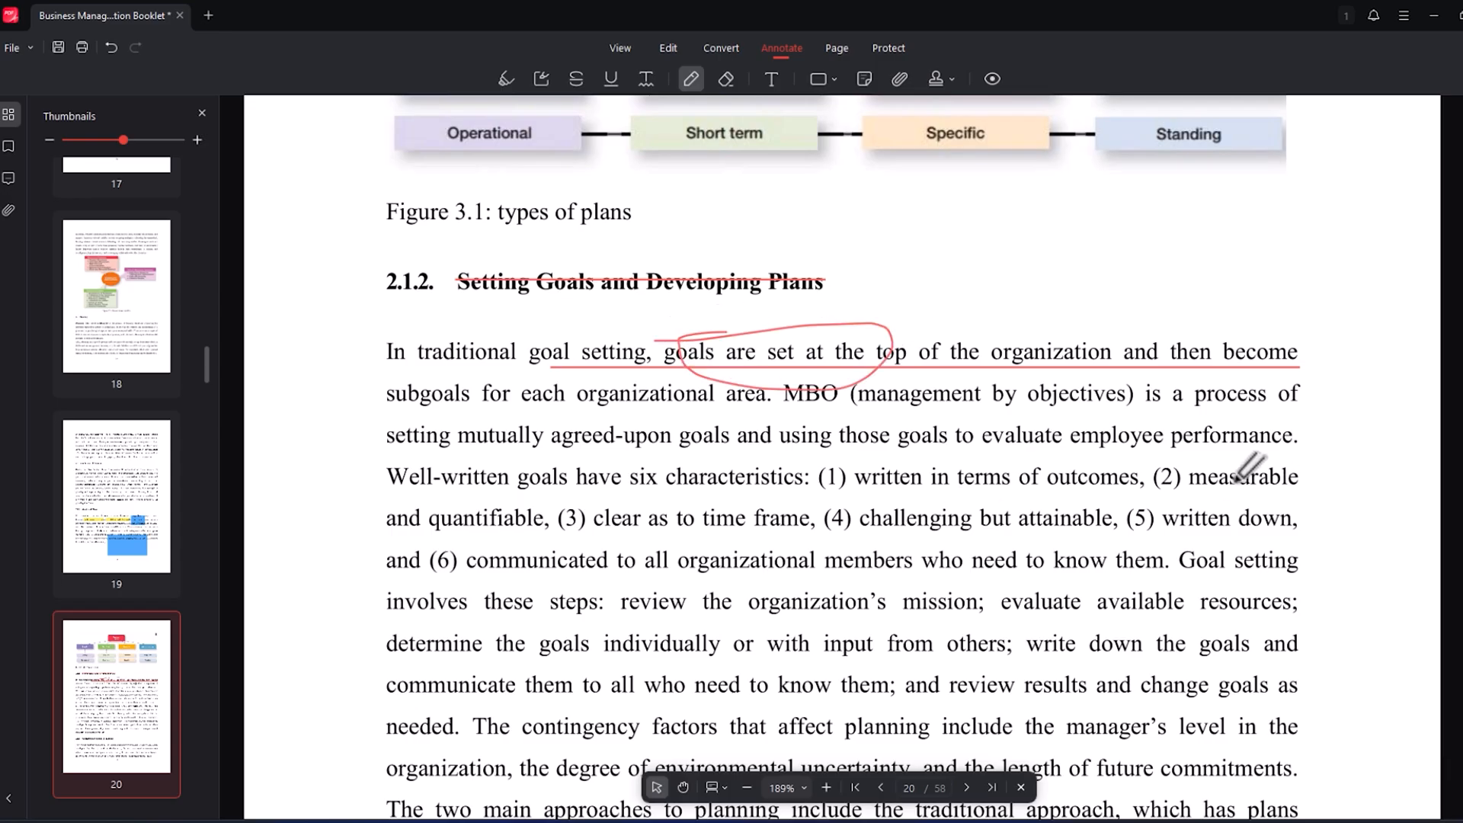
{"action": "mouse_move", "coordinate": [1078, 420]}
{"action": "left_mouse_down"}
{"action": "mouse_move", "coordinate": [1120, 416]}
{"action": "mouse_move", "coordinate": [1169, 466]}
{"action": "mouse_move", "coordinate": [1061, 417]}
{"action": "left_mouse_up"}
{"action": "left_click_drag", "start_coordinate": [1158, 423], "coordinate": [1391, 299]}
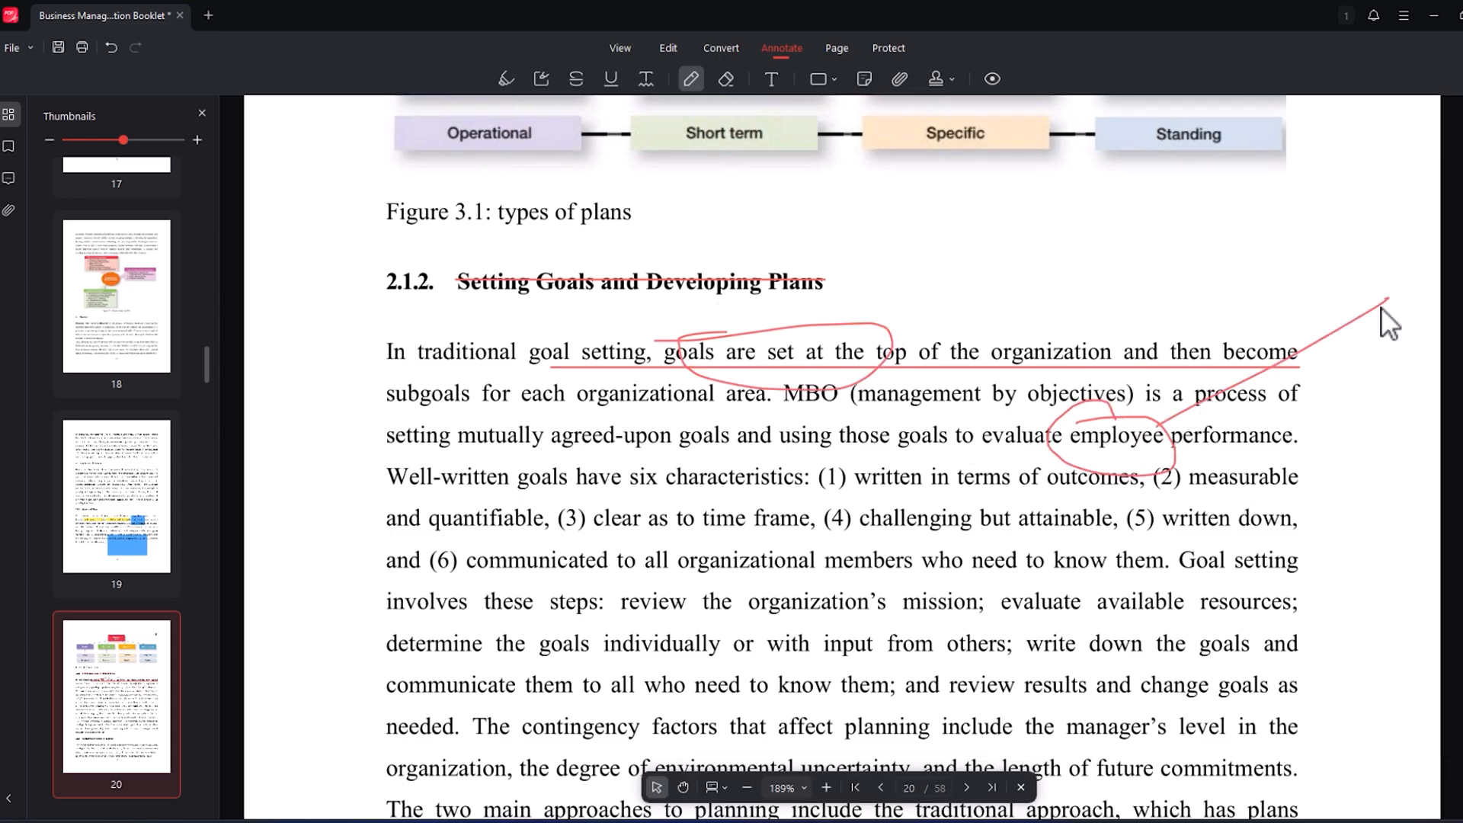
{"action": "mouse_move", "coordinate": [1289, 273]}
{"action": "left_mouse_down"}
{"action": "mouse_move", "coordinate": [1311, 282]}
{"action": "mouse_move", "coordinate": [1365, 259]}
{"action": "left_mouse_up"}
- Erase parts of the pencil circles around "goals are set at the" and "employee" and of the connecting line on page 20
{"action": "left_click", "coordinate": [725, 79]}
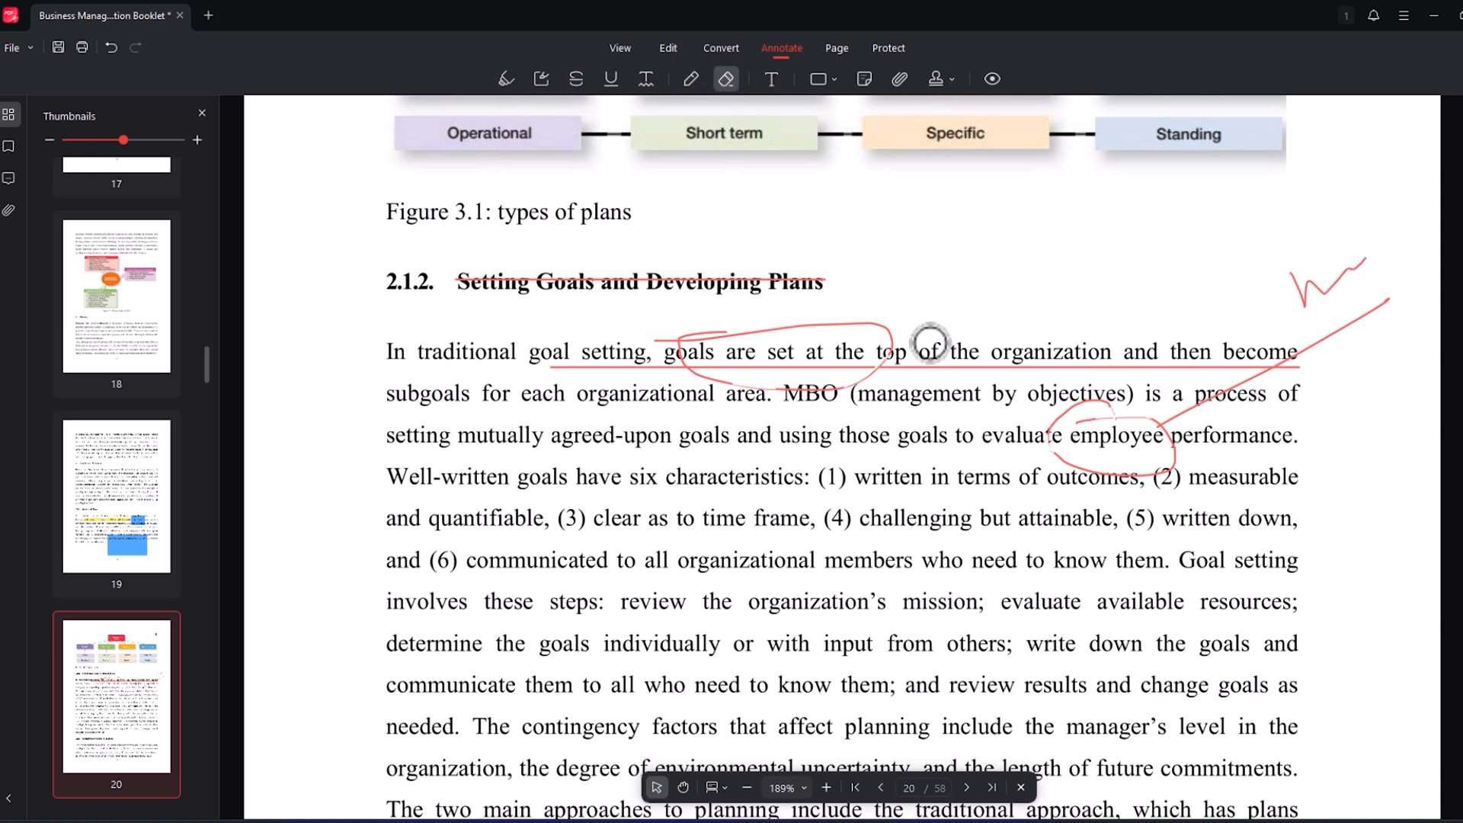
{"action": "left_click_drag", "start_coordinate": [905, 357], "coordinate": [811, 390]}
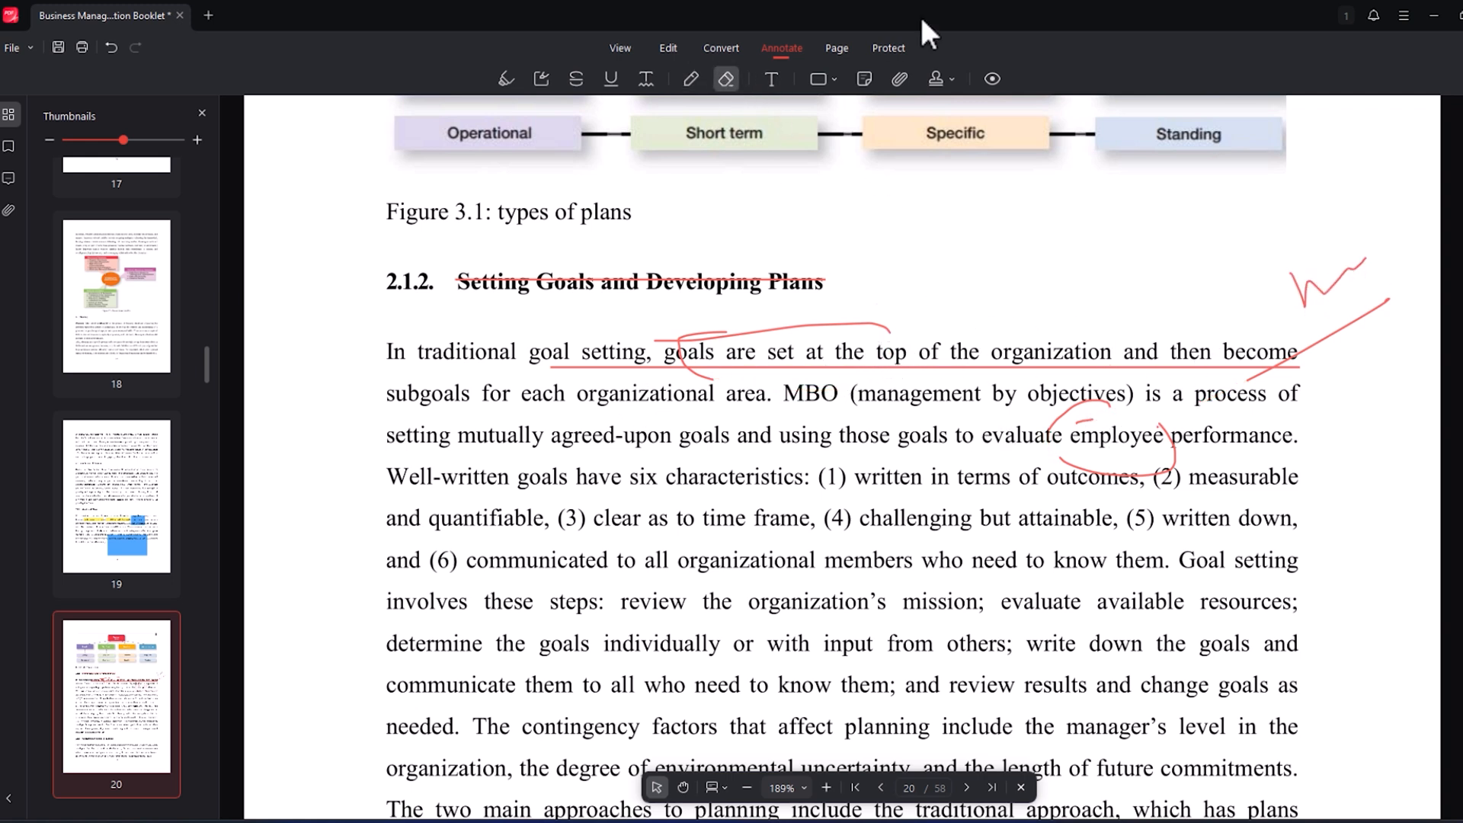
{"action": "left_click", "coordinate": [771, 80]}
{"action": "left_click", "coordinate": [971, 276]}
- Place a sticky note reading "test" beside the heading "Setting Goals and Developing Plans", close it, and reopen it to check its text
{"action": "left_click", "coordinate": [864, 79]}
{"action": "left_click", "coordinate": [958, 256]}
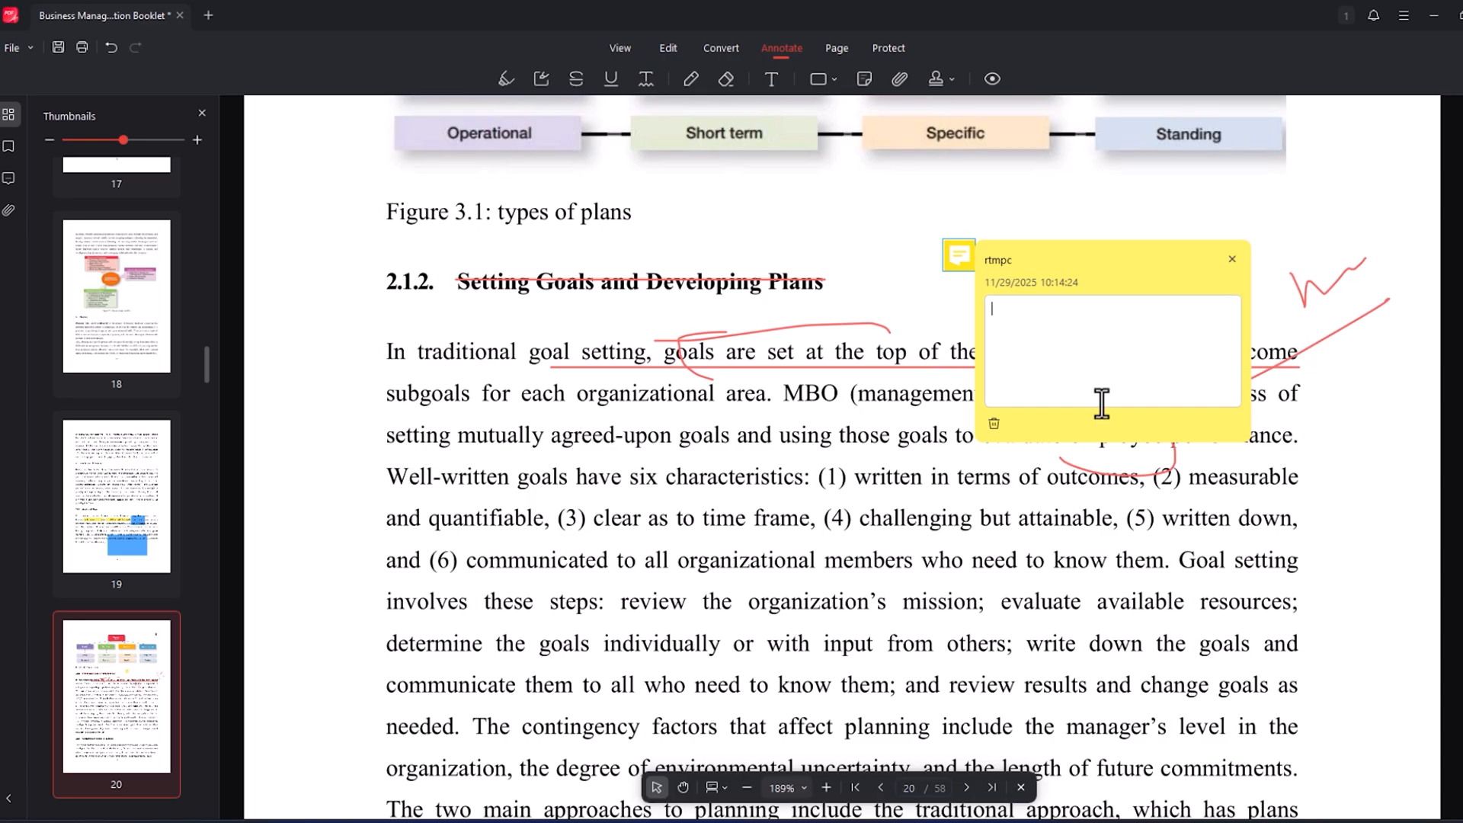
{"action": "type", "text": "test"}
{"action": "left_click", "coordinate": [900, 282]}
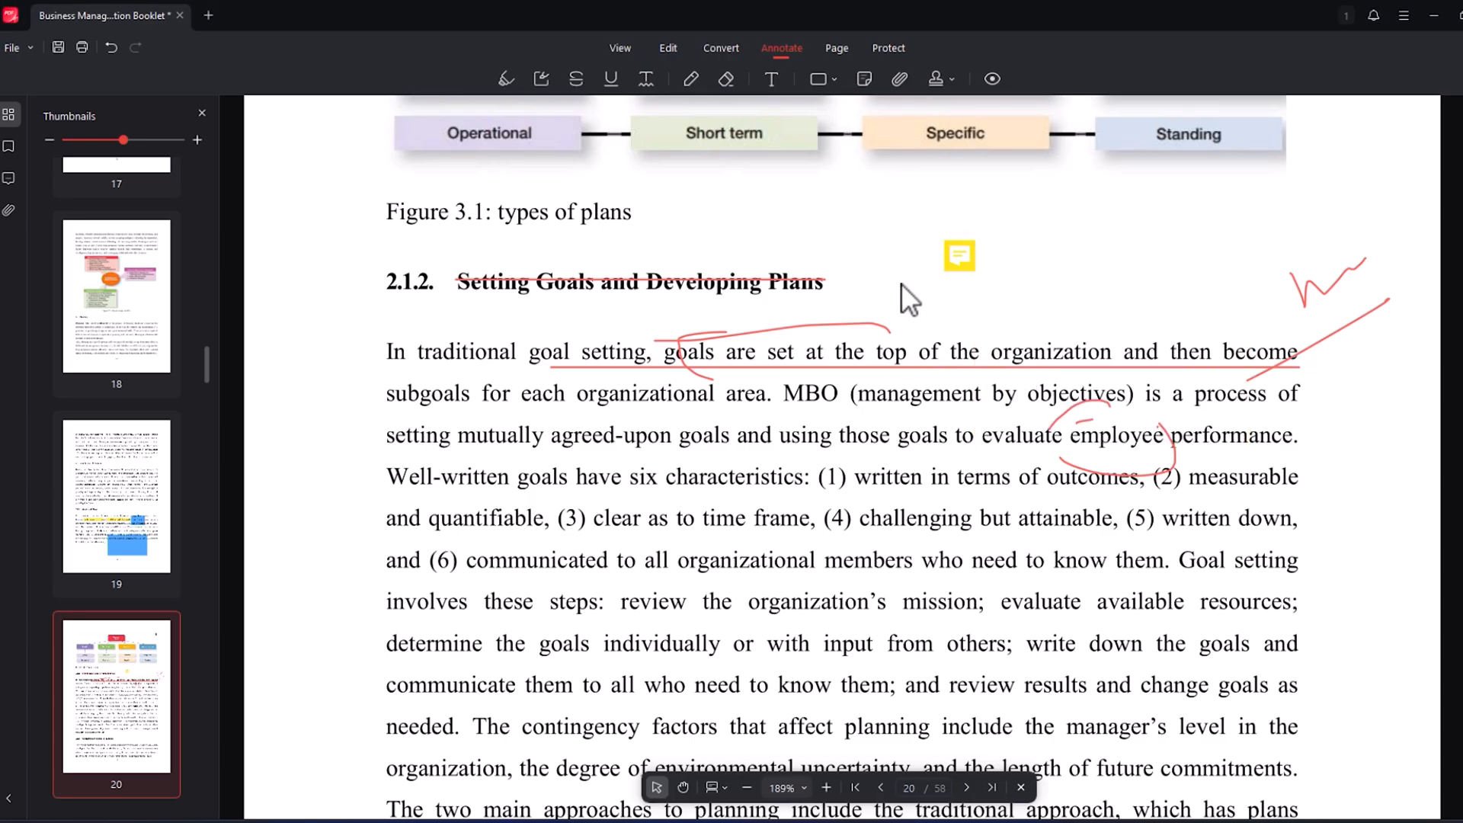
{"action": "double_click", "coordinate": [963, 256]}
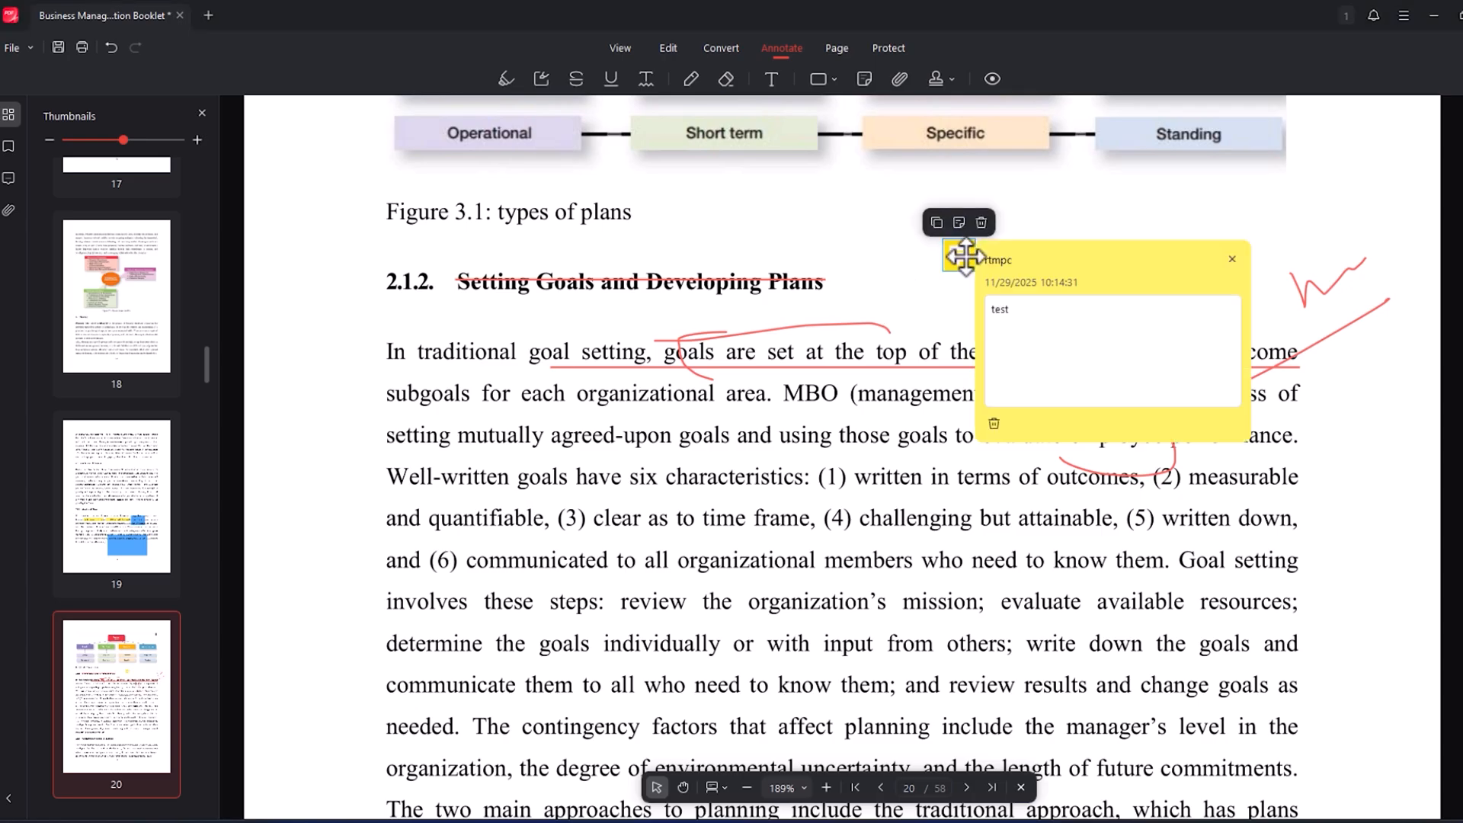
{"action": "left_click", "coordinate": [936, 298]}
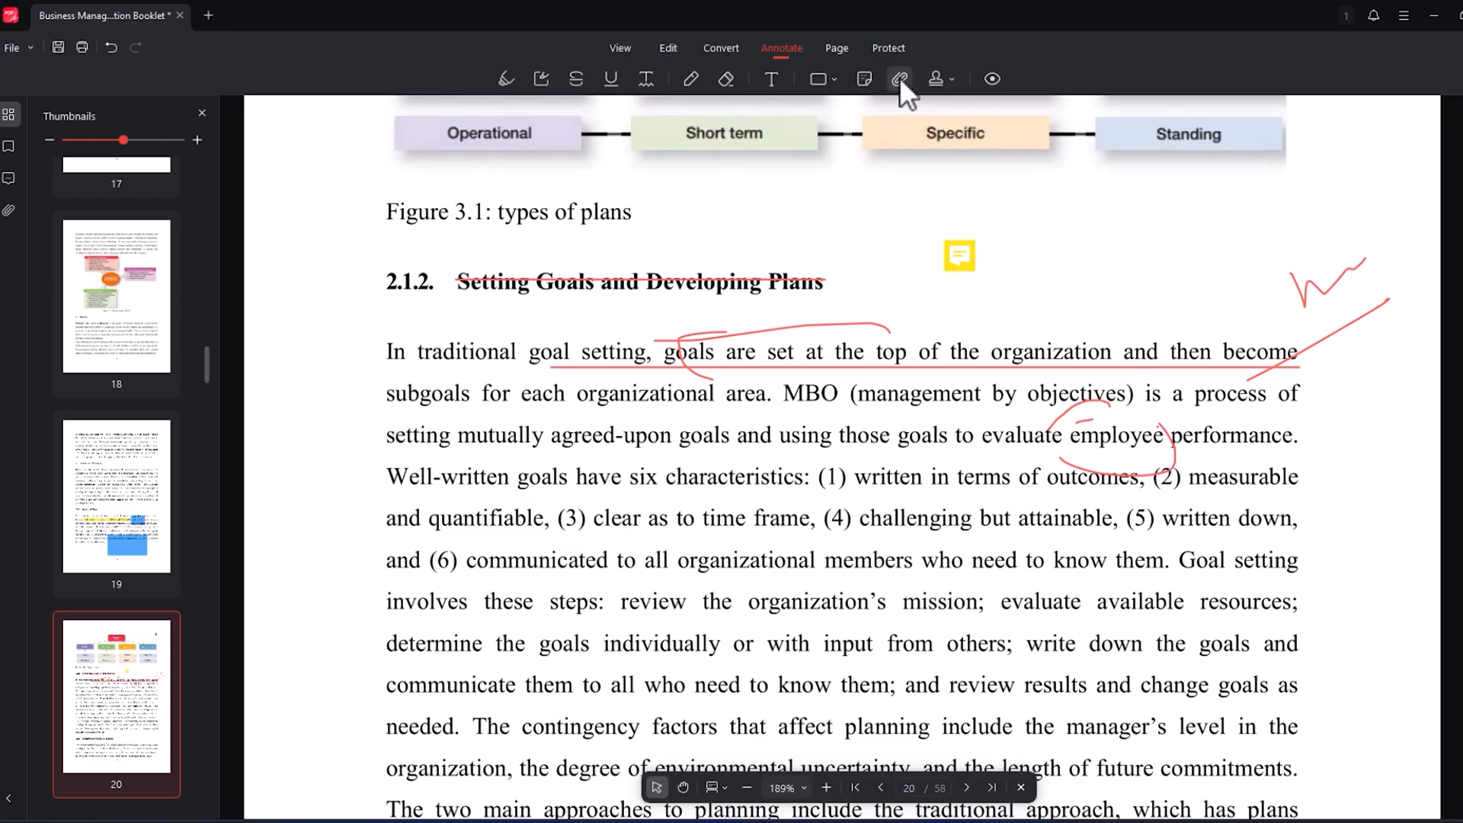
- Stamp NOT APPROVED over the end of the 2.1.2 heading on page 20
{"action": "left_click", "coordinate": [937, 79]}
{"action": "left_click", "coordinate": [949, 80]}
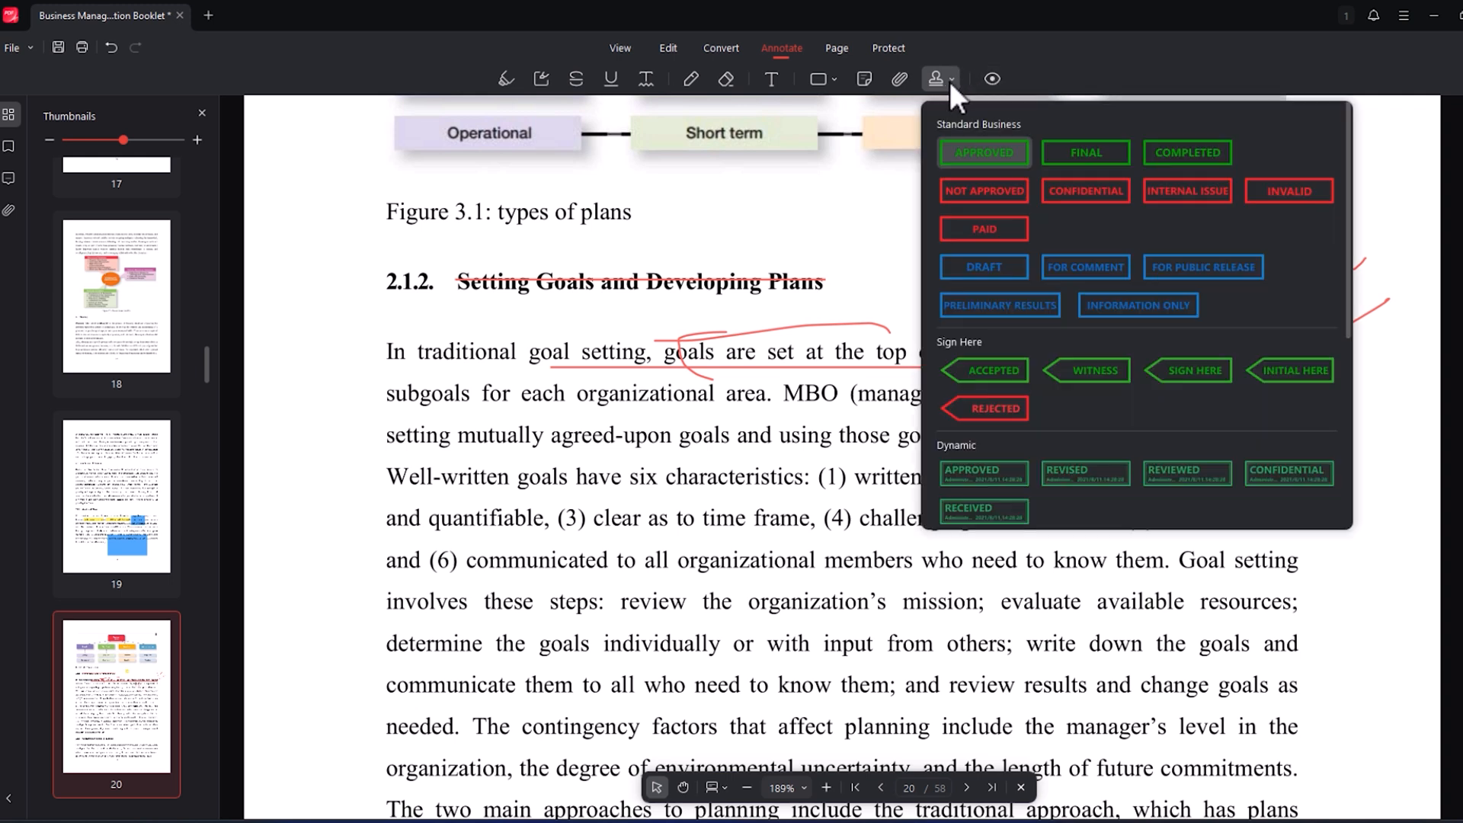
{"action": "left_click", "coordinate": [991, 197]}
{"action": "left_click", "coordinate": [867, 254]}
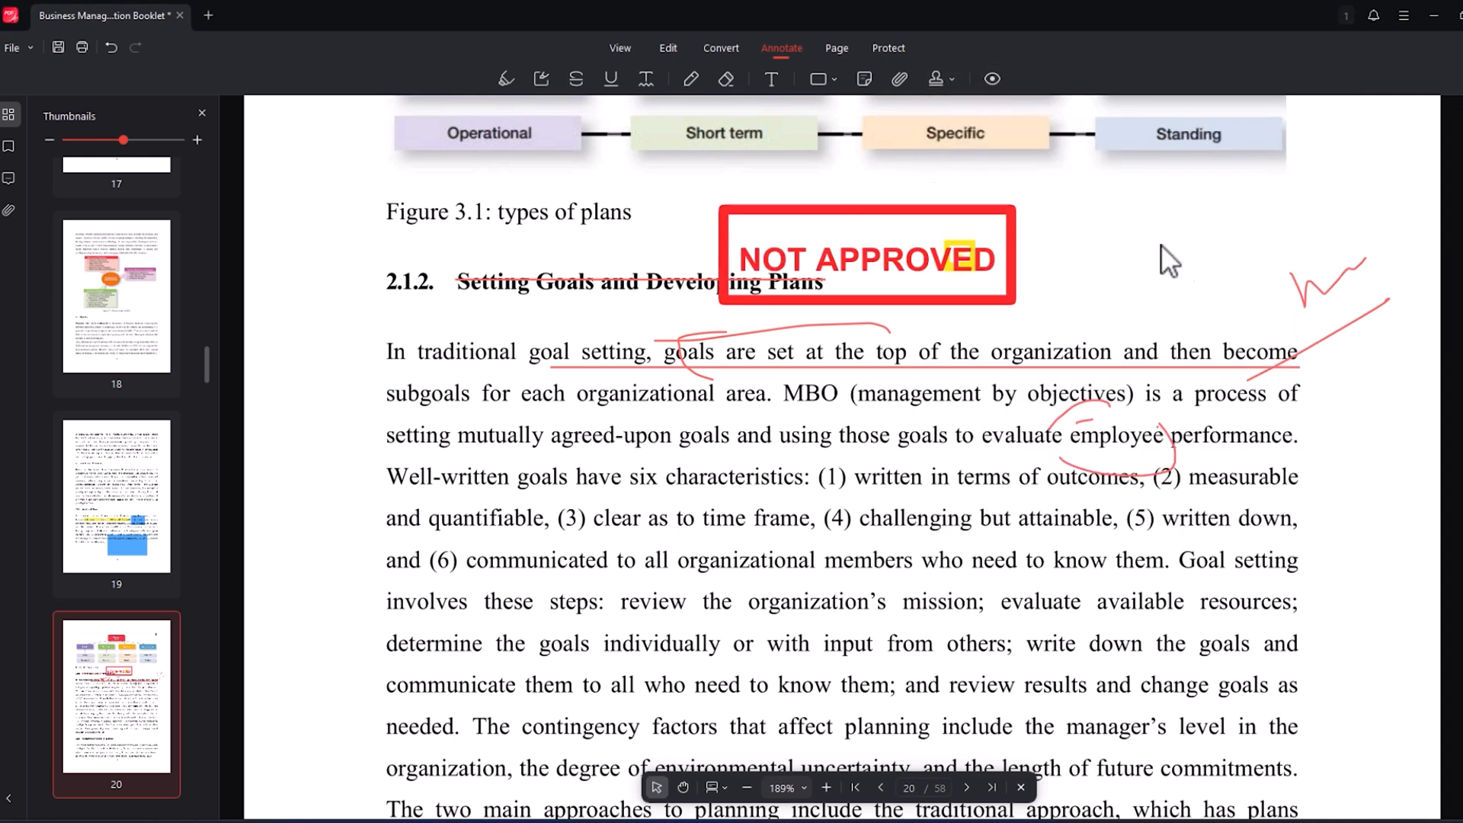
- Stamp the round blue PASSED mark over the start of the paragraph below the 2.1.2 heading
{"action": "left_click", "coordinate": [944, 76]}
{"action": "scroll", "coordinate": [1013, 388], "scroll_direction": "down", "scroll_amount": 5}
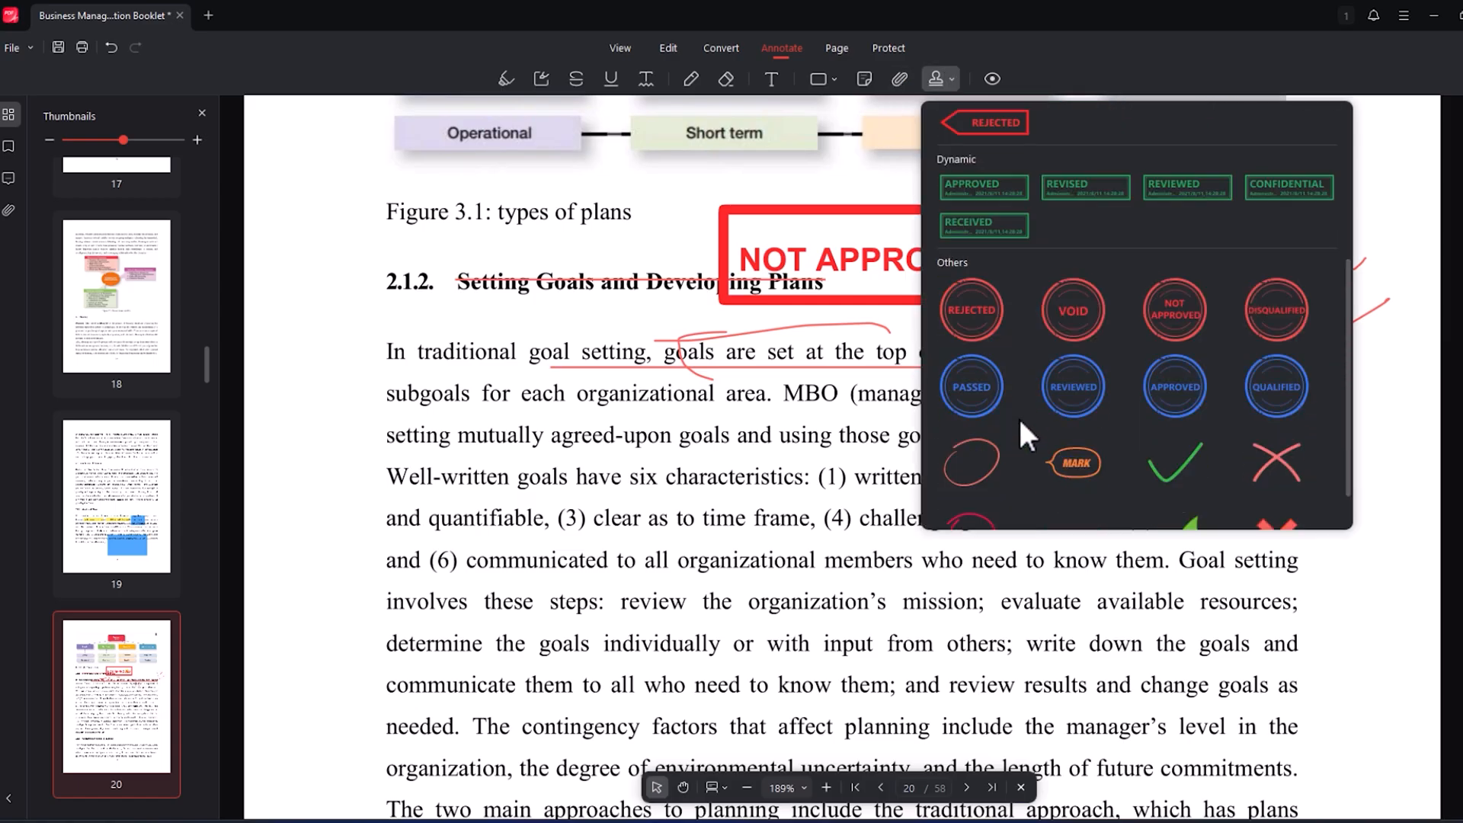
{"action": "left_click", "coordinate": [970, 326]}
{"action": "left_click", "coordinate": [647, 410]}
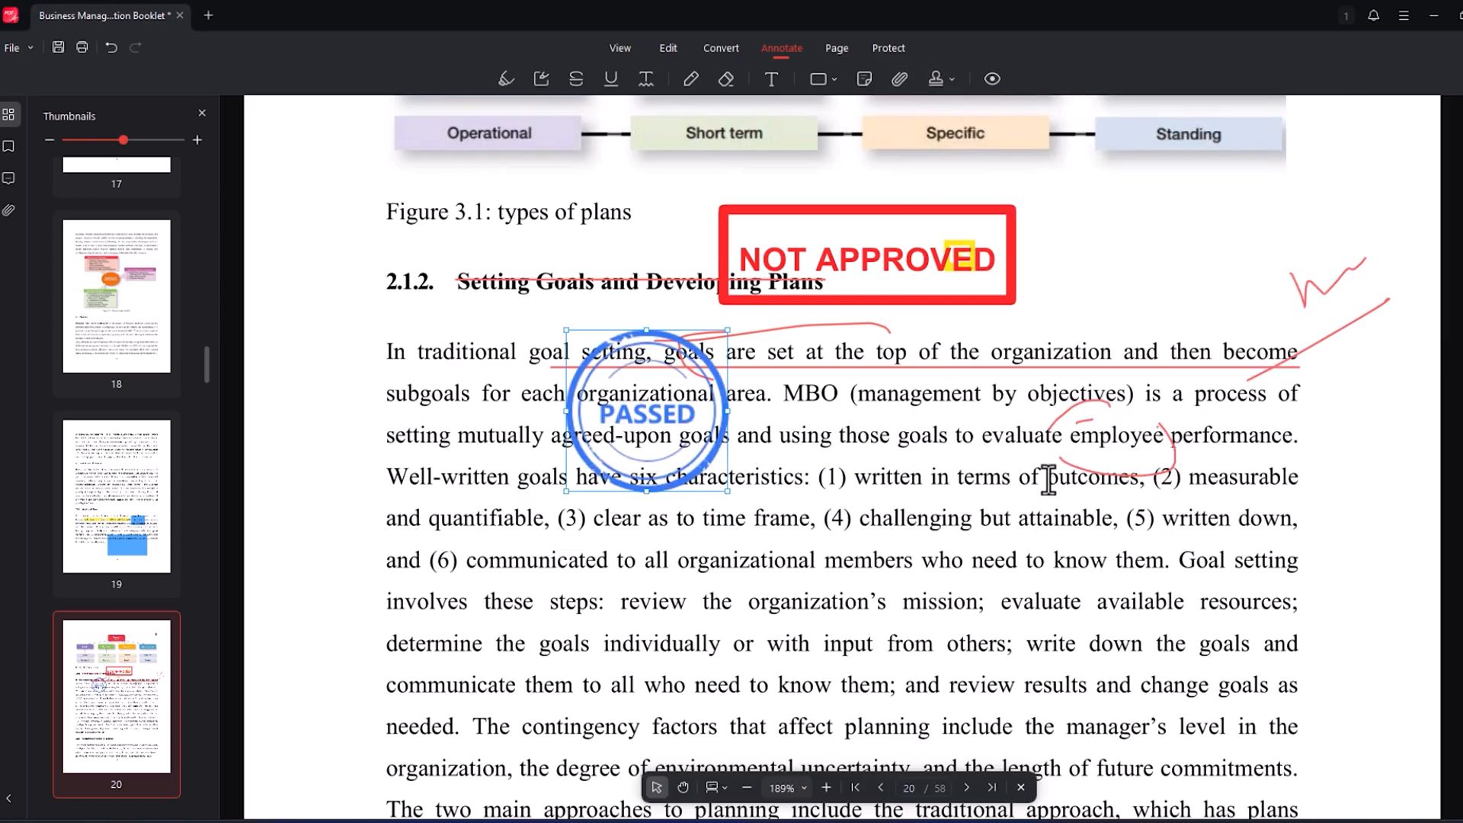
{"action": "scroll", "coordinate": [961, 393], "scroll_direction": "down", "scroll_amount": 10}
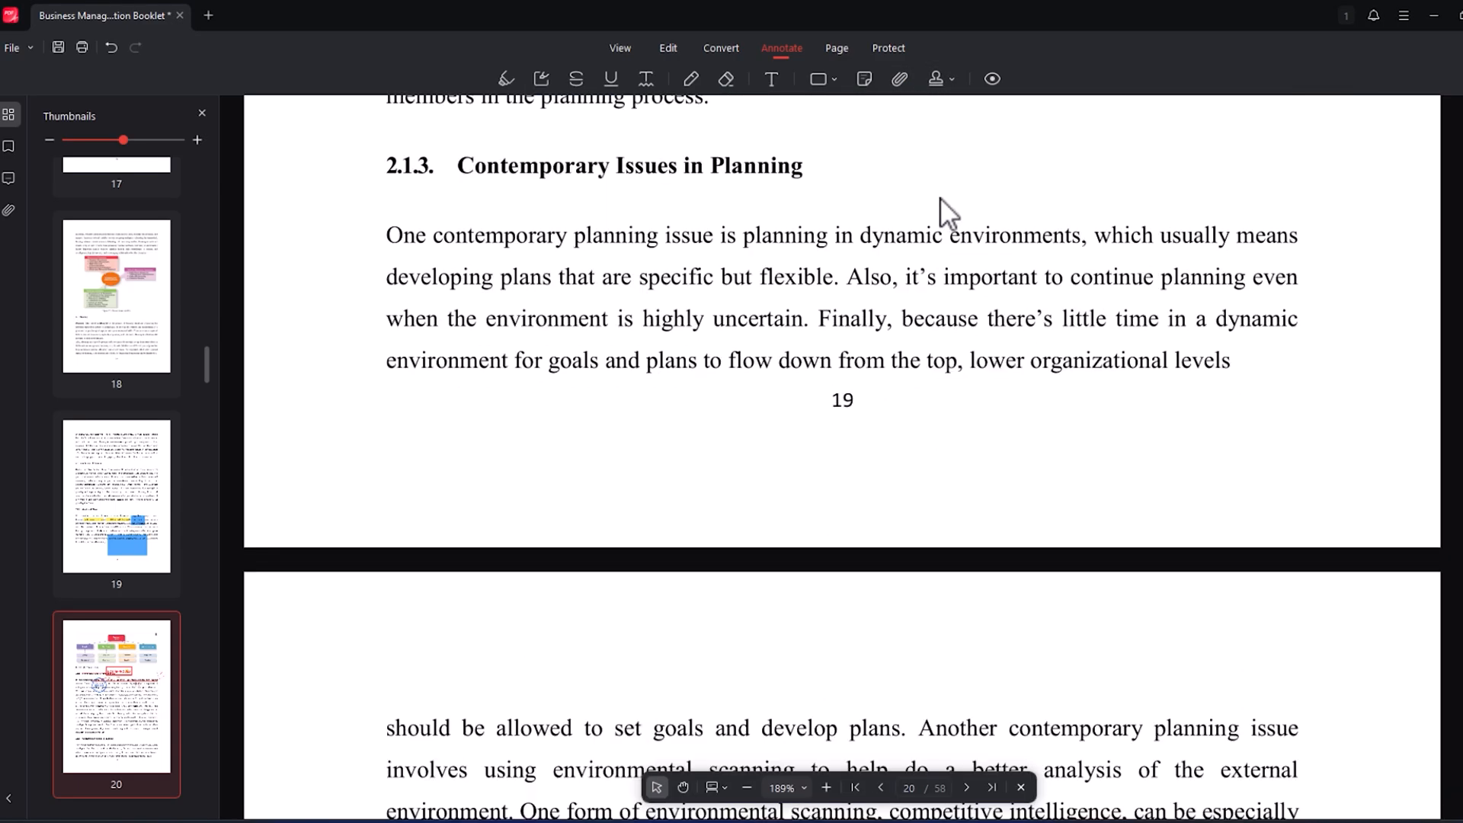
{"action": "scroll", "coordinate": [938, 194], "scroll_direction": "up", "scroll_amount": 5}
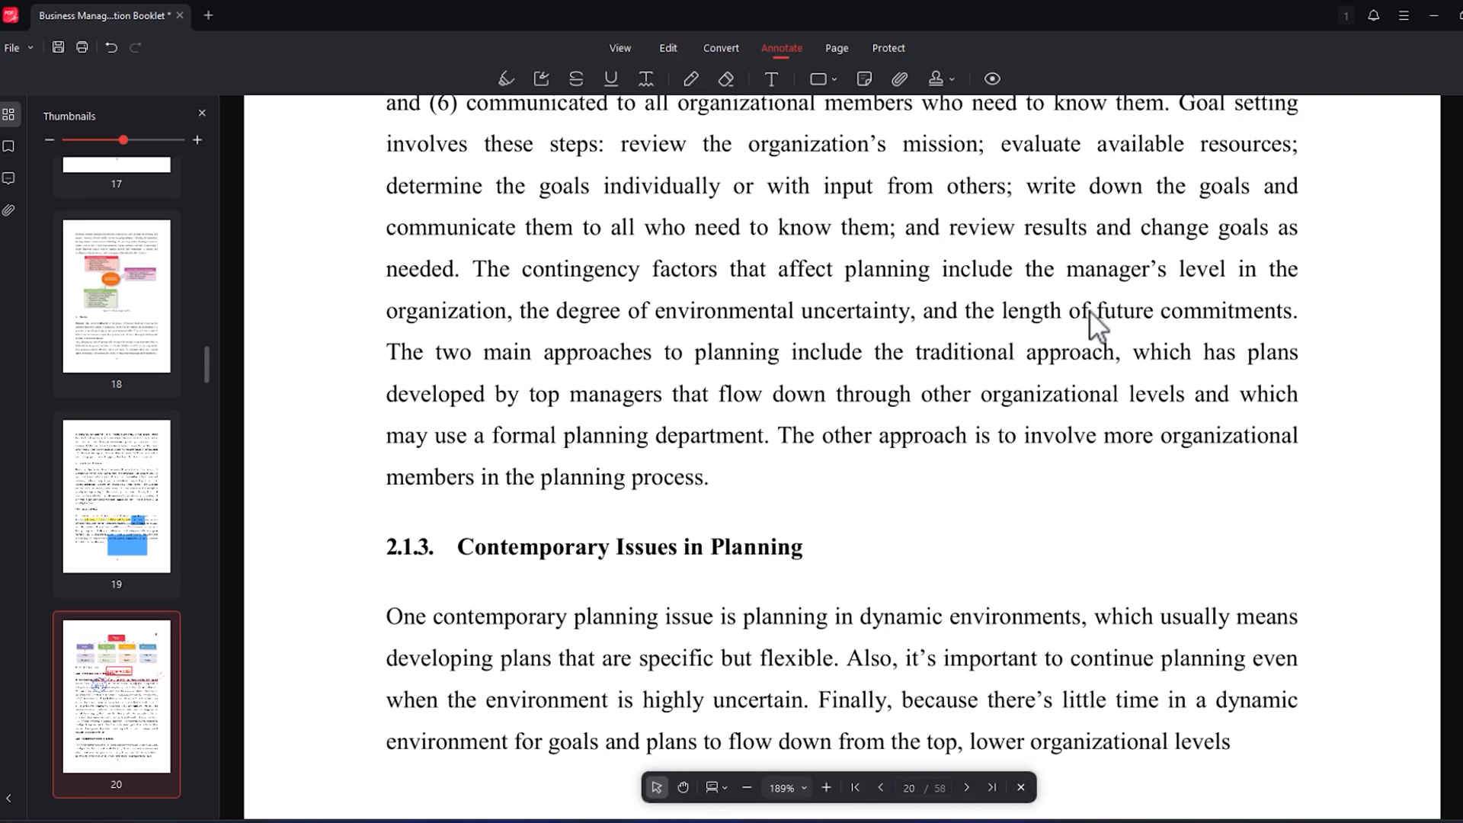
{"action": "scroll", "coordinate": [838, 312], "scroll_direction": "down", "scroll_amount": 2}
{"action": "left_click_drag", "start_coordinate": [688, 242], "coordinate": [1271, 242]}
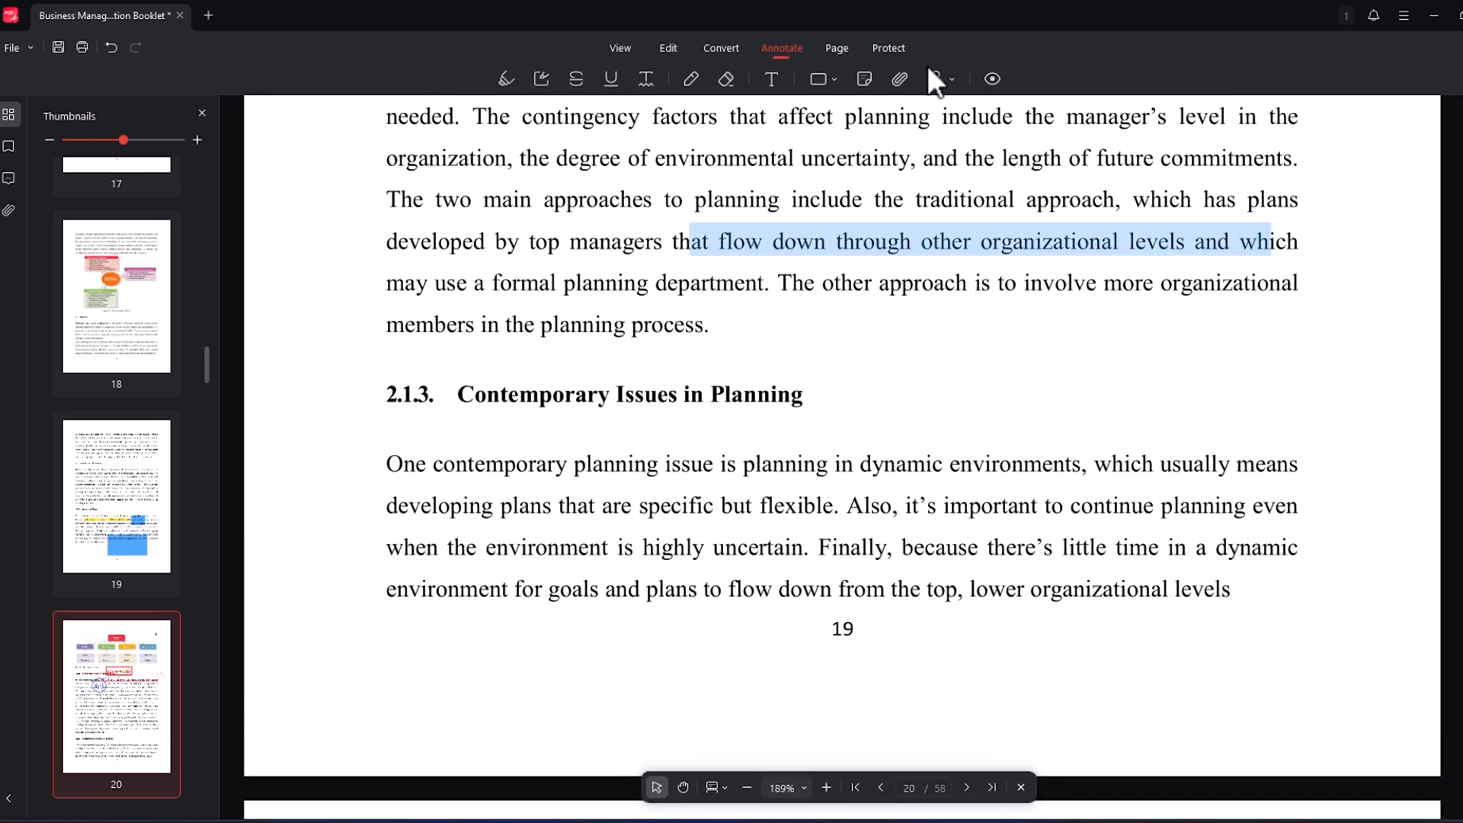
- In the page organizer, rearrange the booklet's pages 9 to 13 into the order 12, 10, 13, 9, 11
{"action": "left_click", "coordinate": [831, 48]}
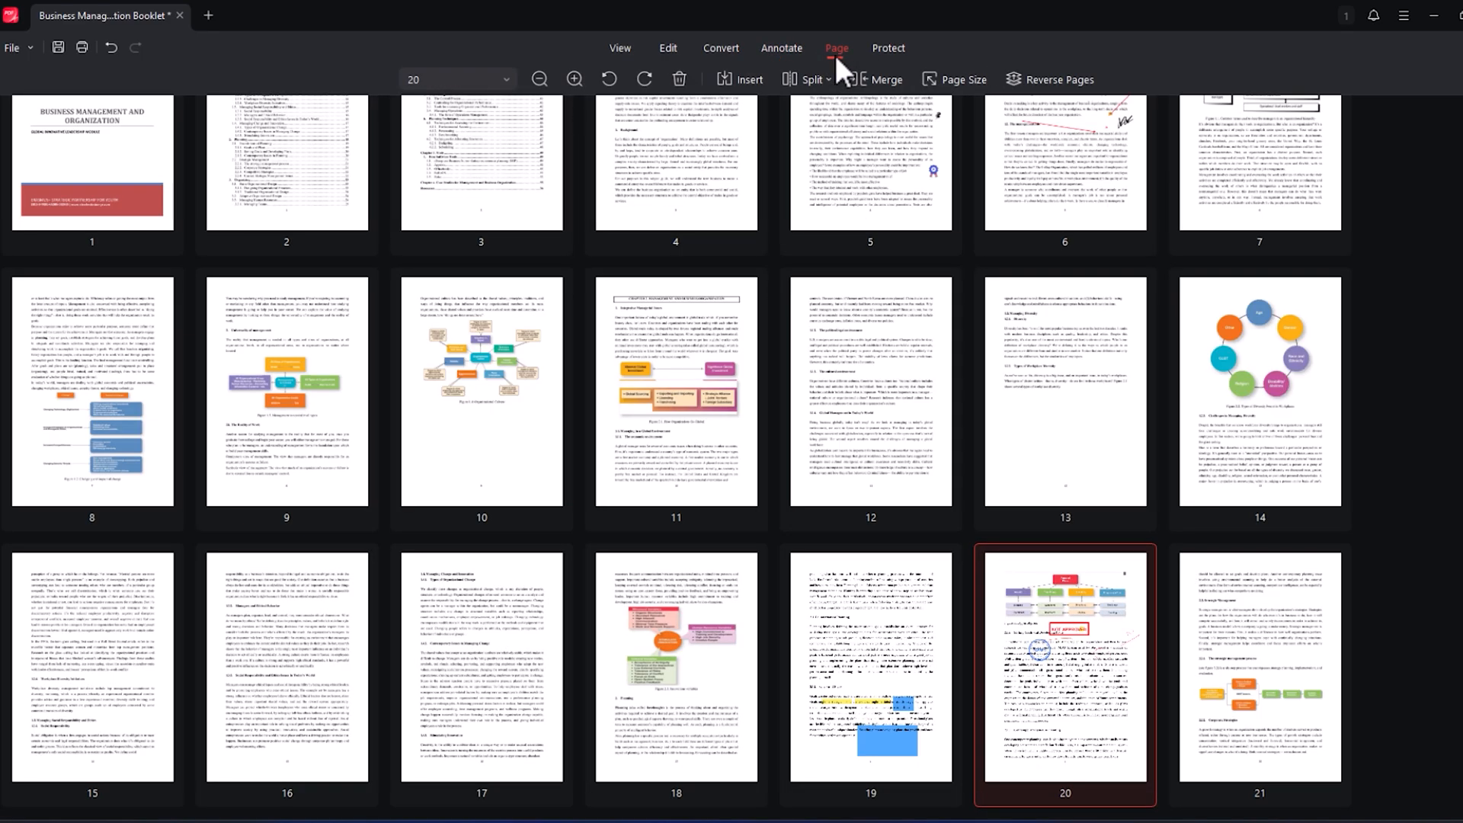
{"action": "scroll", "coordinate": [880, 404], "scroll_direction": "down", "scroll_amount": 3}
{"action": "scroll", "coordinate": [880, 404], "scroll_direction": "up", "scroll_amount": 3}
{"action": "left_click_drag", "start_coordinate": [871, 372], "coordinate": [594, 382]}
{"action": "left_click_drag", "start_coordinate": [473, 346], "coordinate": [772, 346]}
{"action": "left_click_drag", "start_coordinate": [1002, 340], "coordinate": [762, 336]}
{"action": "left_click_drag", "start_coordinate": [218, 268], "coordinate": [935, 352]}
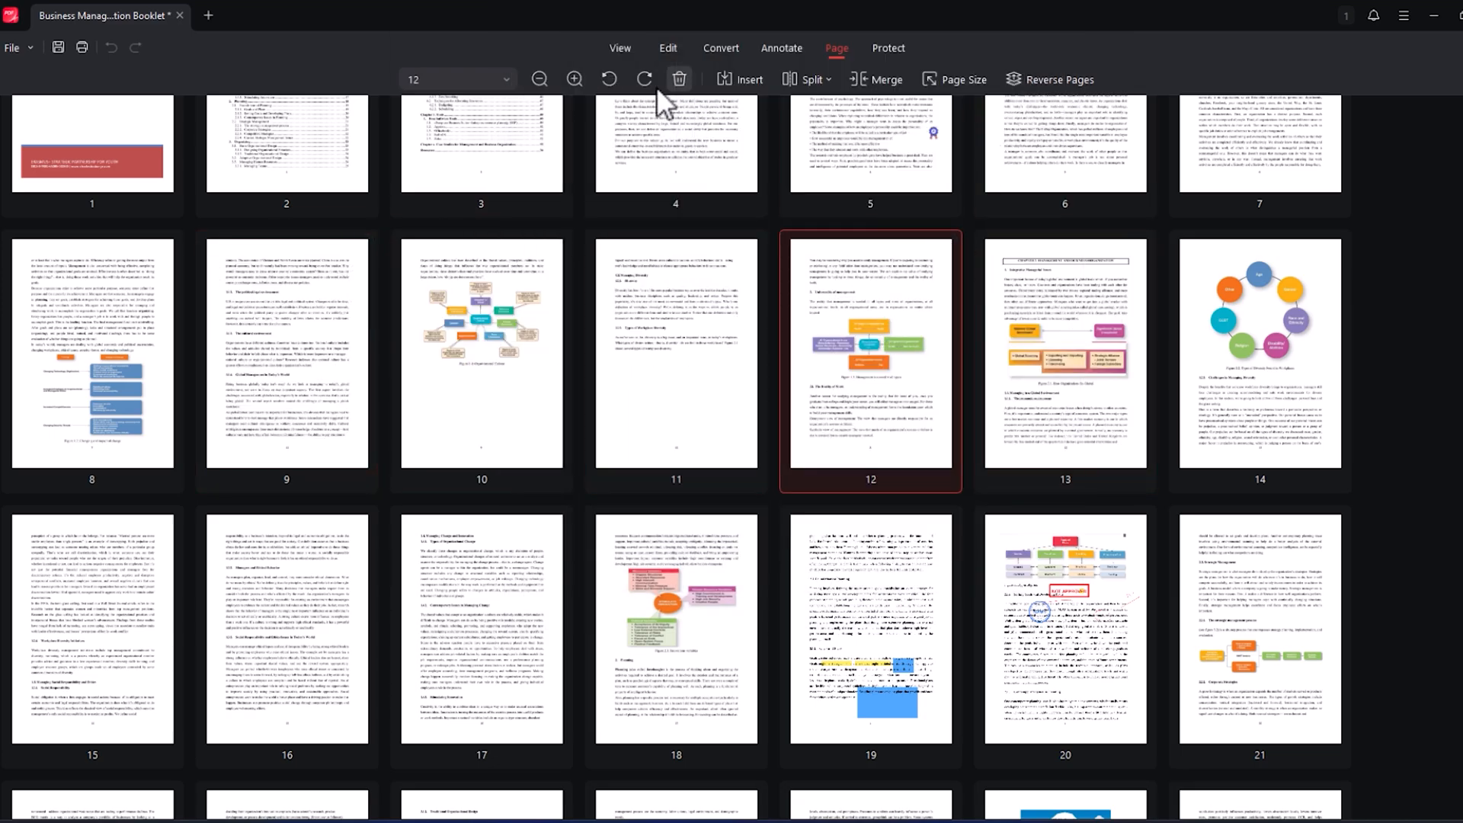
- Look at the options for splitting the booklet and merging PDFs
{"action": "left_click", "coordinate": [809, 78]}
{"action": "left_click", "coordinate": [886, 75]}
{"action": "left_click", "coordinate": [1097, 206]}
- Start encrypting the booklet and save its pending changes
{"action": "left_click", "coordinate": [886, 48]}
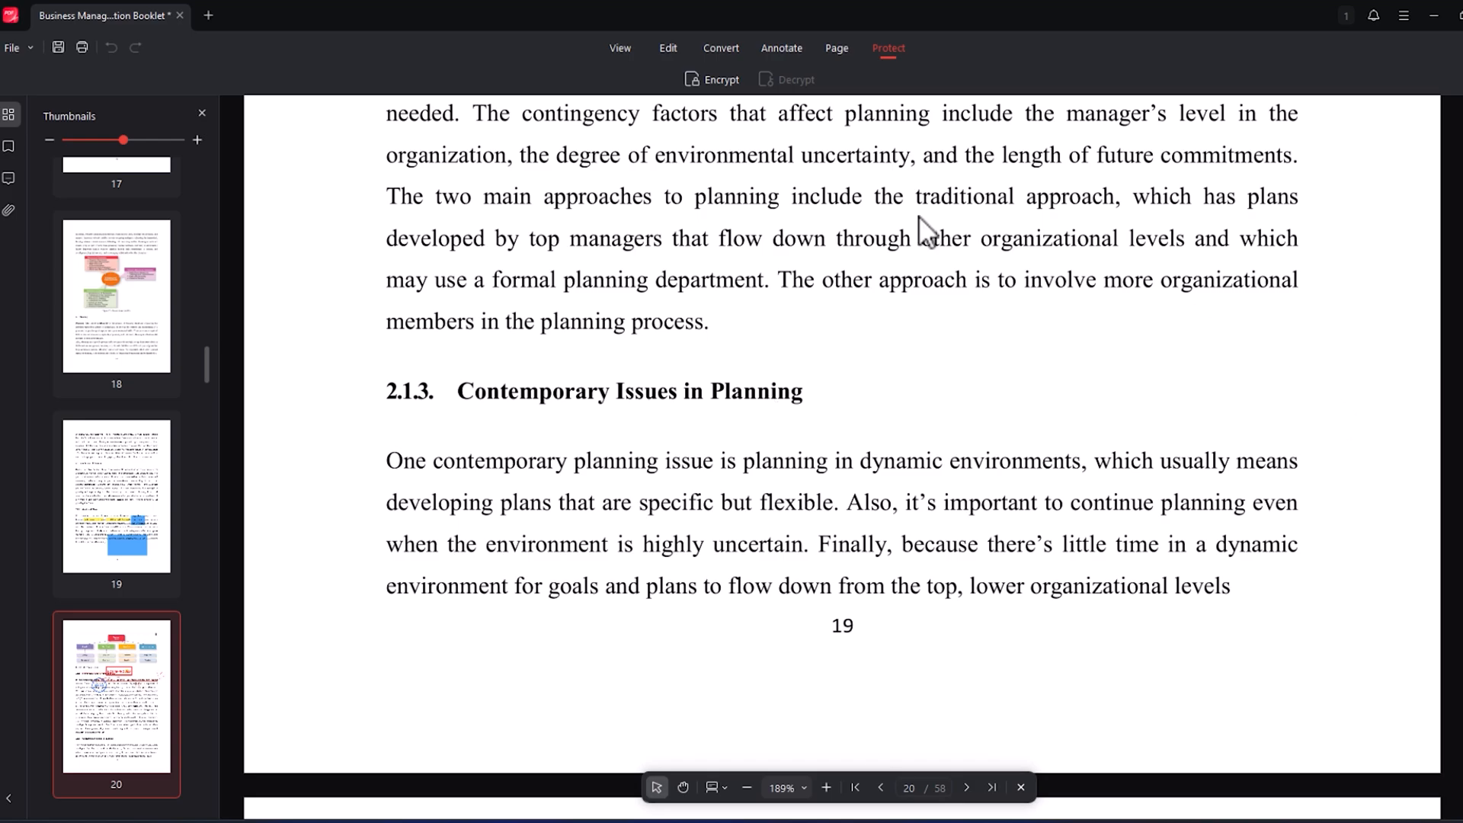
{"action": "left_click", "coordinate": [716, 79]}
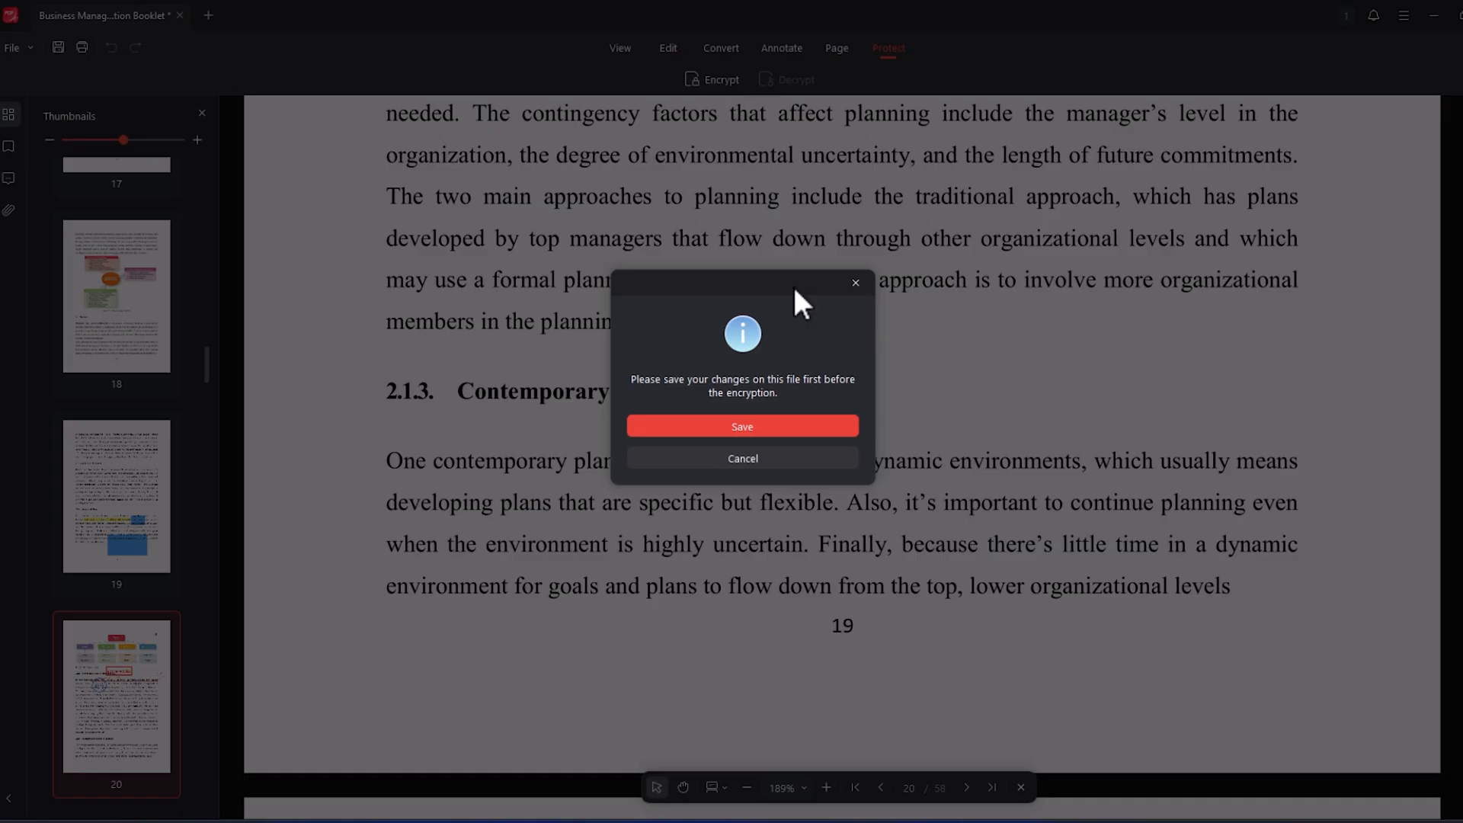
{"action": "left_click", "coordinate": [740, 427]}
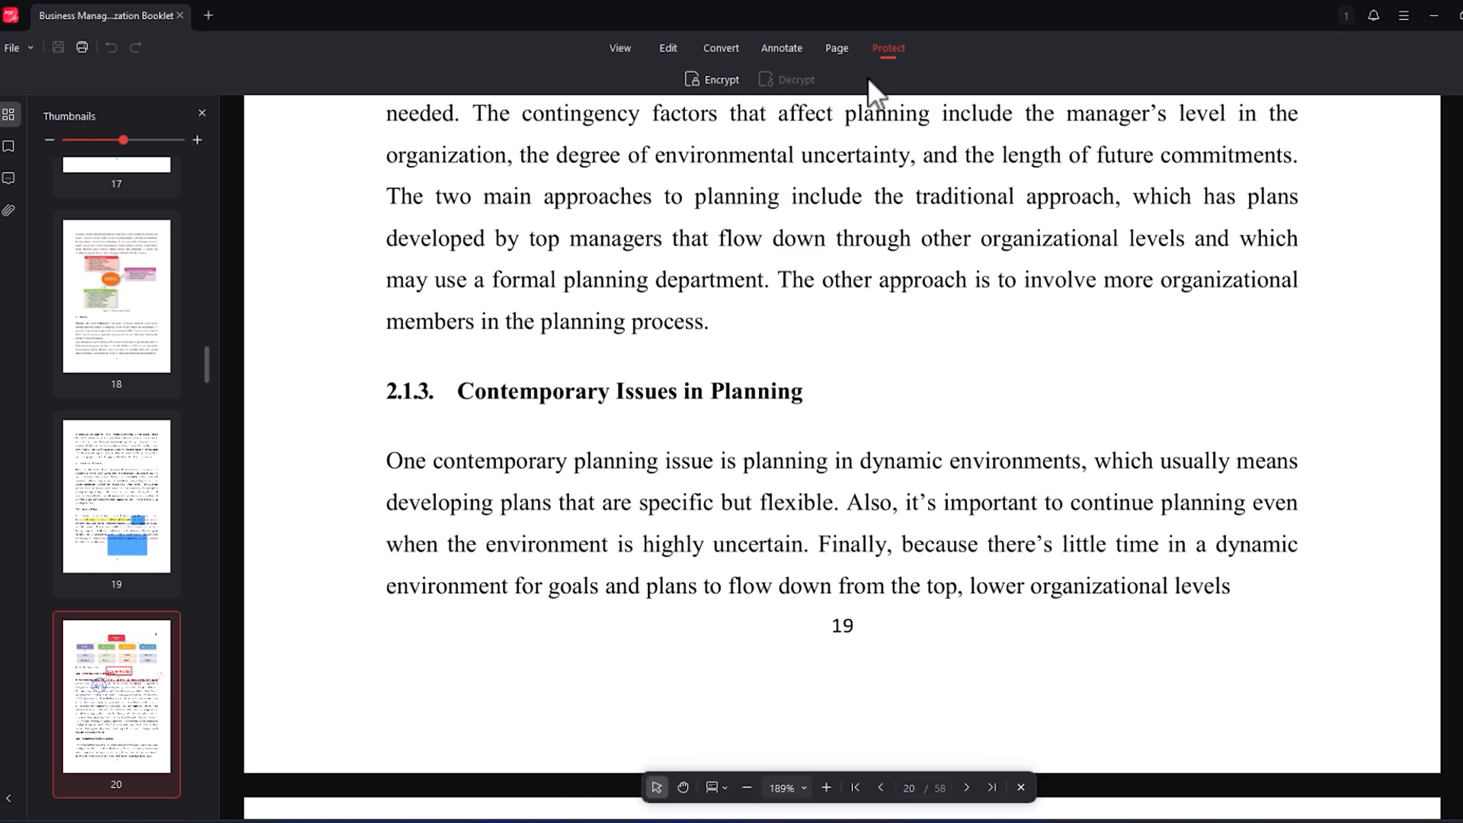
- Draw a pencil scribble beside the heading "Contemporary Issues in Planning" on page 20
{"action": "left_click", "coordinate": [782, 48]}
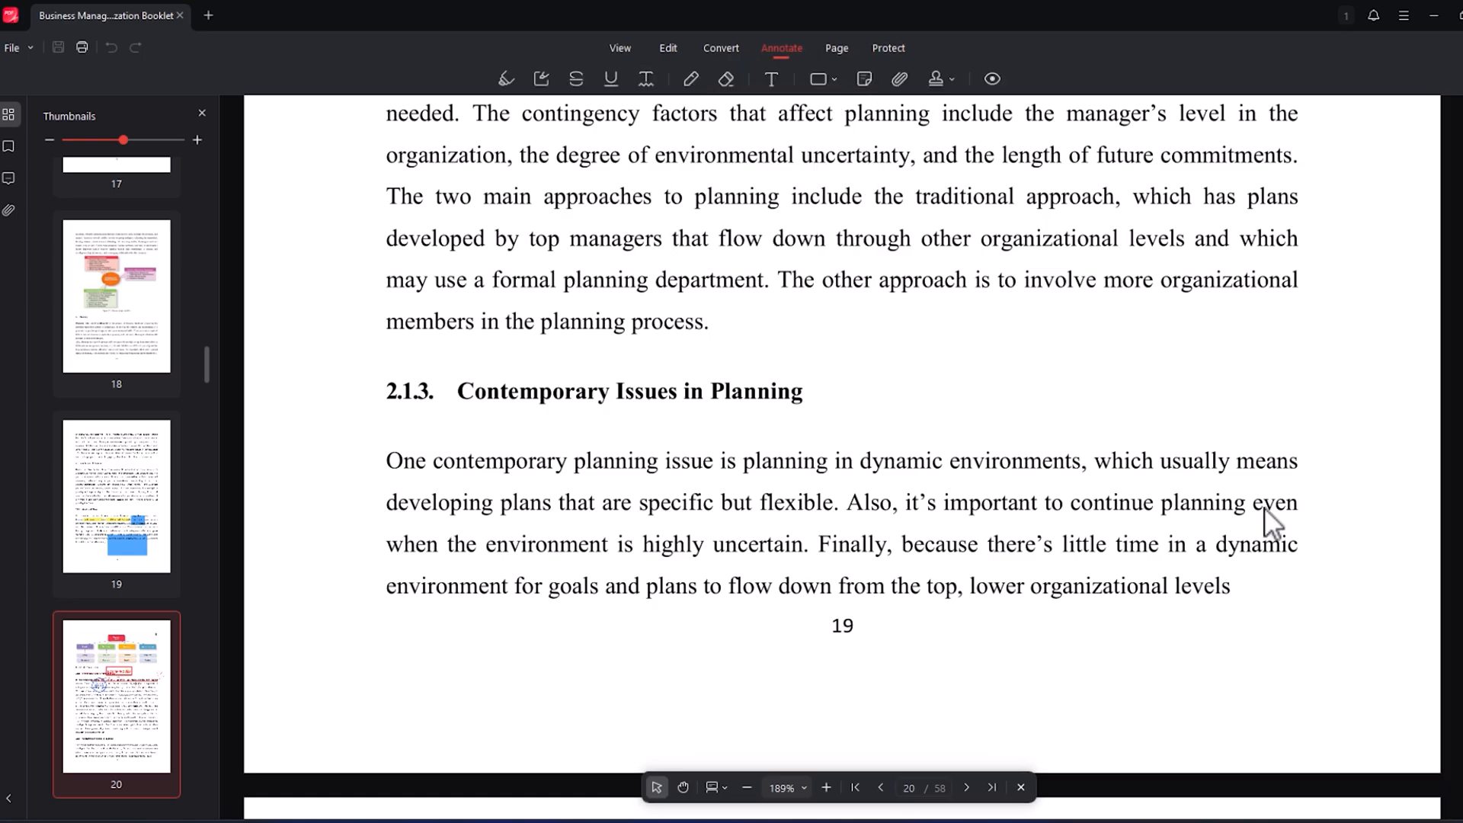
{"action": "left_click", "coordinate": [690, 78]}
{"action": "mouse_move", "coordinate": [1089, 416]}
{"action": "left_mouse_down"}
{"action": "mouse_move", "coordinate": [1032, 388]}
{"action": "mouse_move", "coordinate": [1088, 386]}
{"action": "mouse_move", "coordinate": [1120, 335]}
{"action": "mouse_move", "coordinate": [1038, 432]}
{"action": "mouse_move", "coordinate": [1074, 465]}
{"action": "mouse_move", "coordinate": [1341, 284]}
{"action": "left_mouse_up"}
- Look through page 21 and hide the page thumbnails to widen the document view
{"action": "scroll", "coordinate": [1283, 460], "scroll_direction": "down", "scroll_amount": 15}
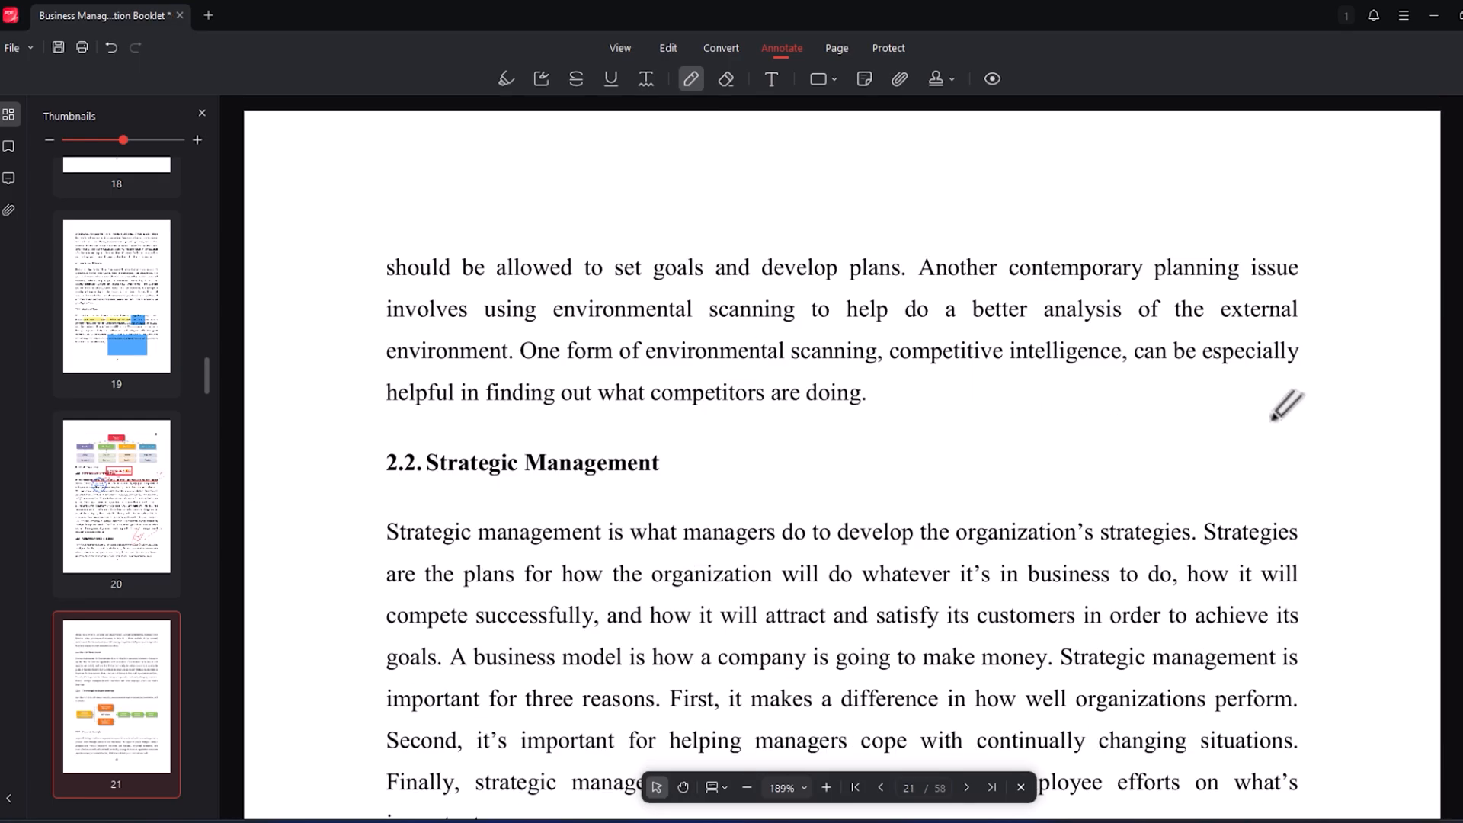
{"action": "scroll", "coordinate": [1281, 388], "scroll_direction": "down", "scroll_amount": 4}
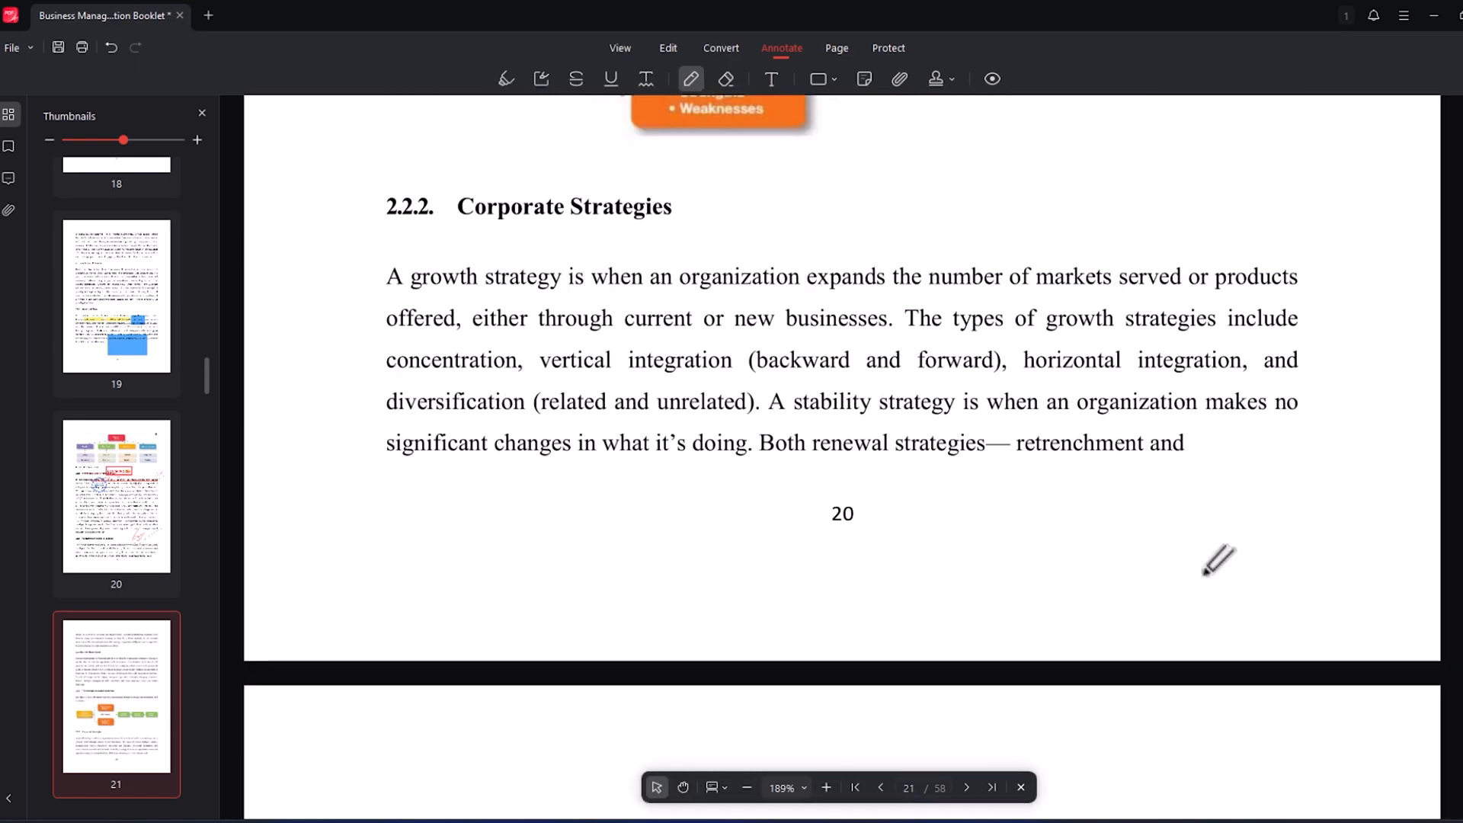
{"action": "scroll", "coordinate": [1234, 549], "scroll_direction": "up", "scroll_amount": 3}
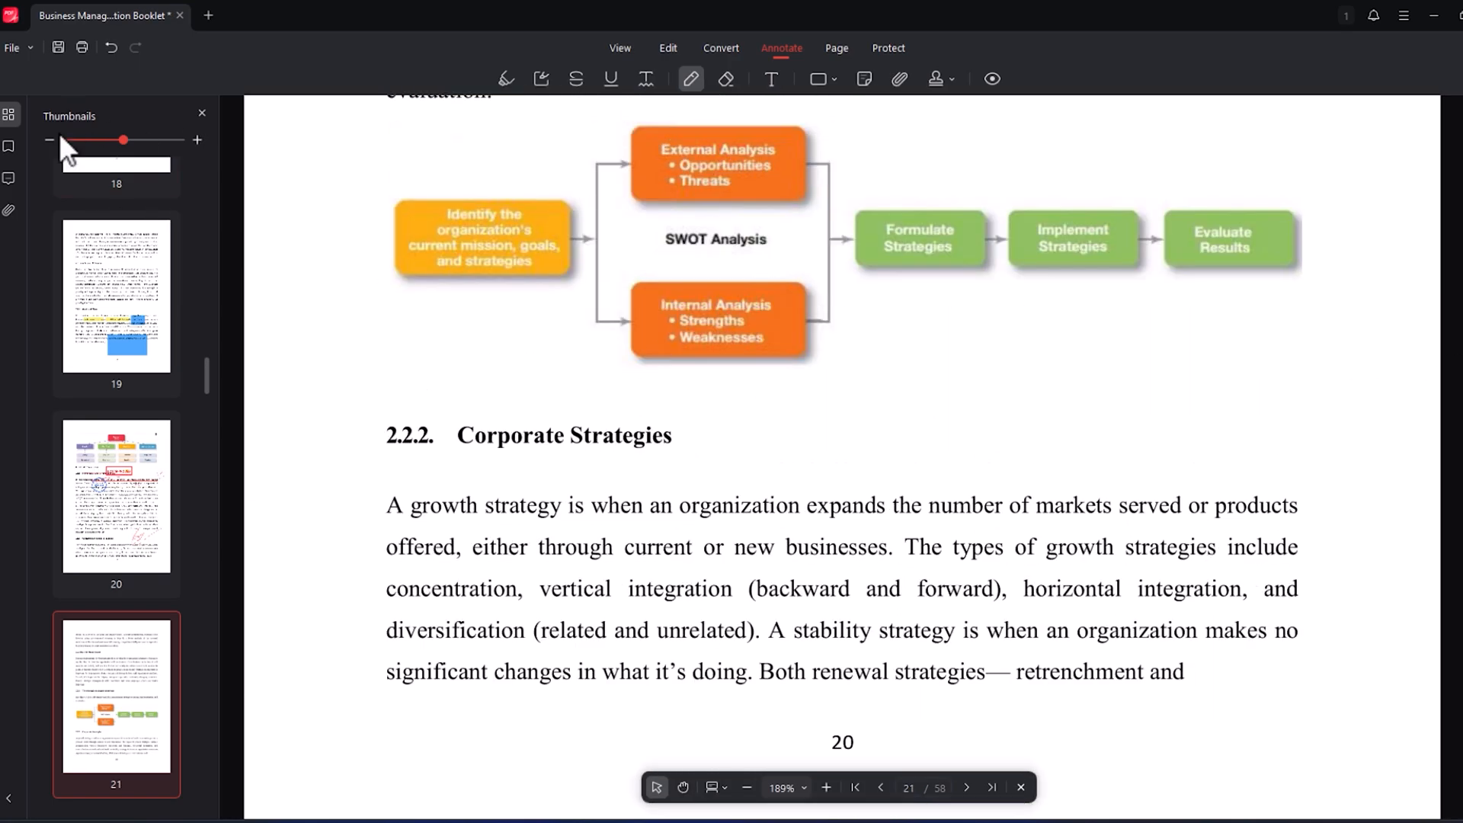
{"action": "left_click", "coordinate": [8, 115]}
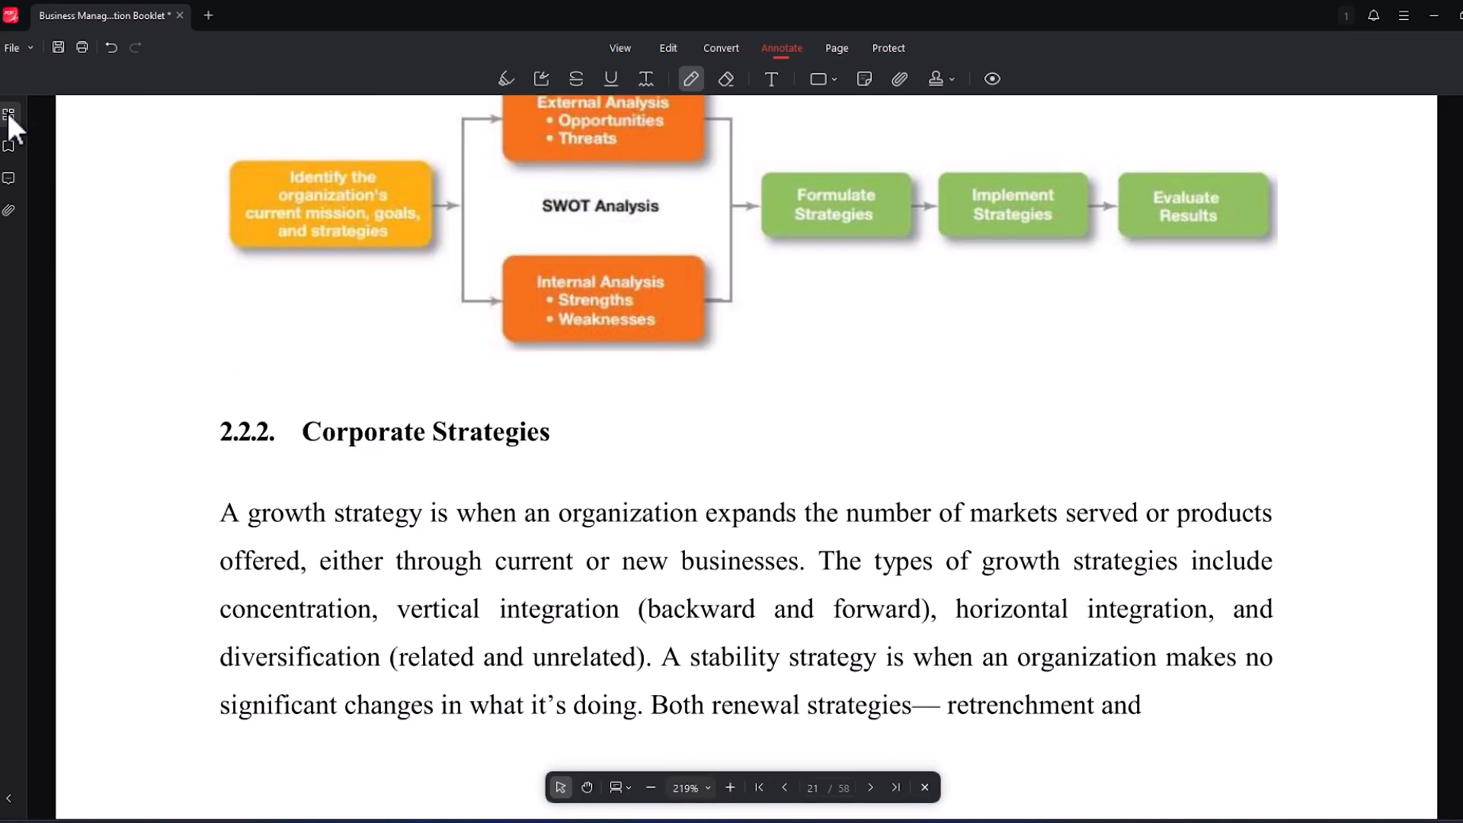
- Open "Business Management And Organization Booklet_Compress" and "A-practical-guide-to-photography-ebook" from the Documents folder for page organizing
{"action": "left_click", "coordinate": [11, 47]}
{"action": "left_click", "coordinate": [30, 80]}
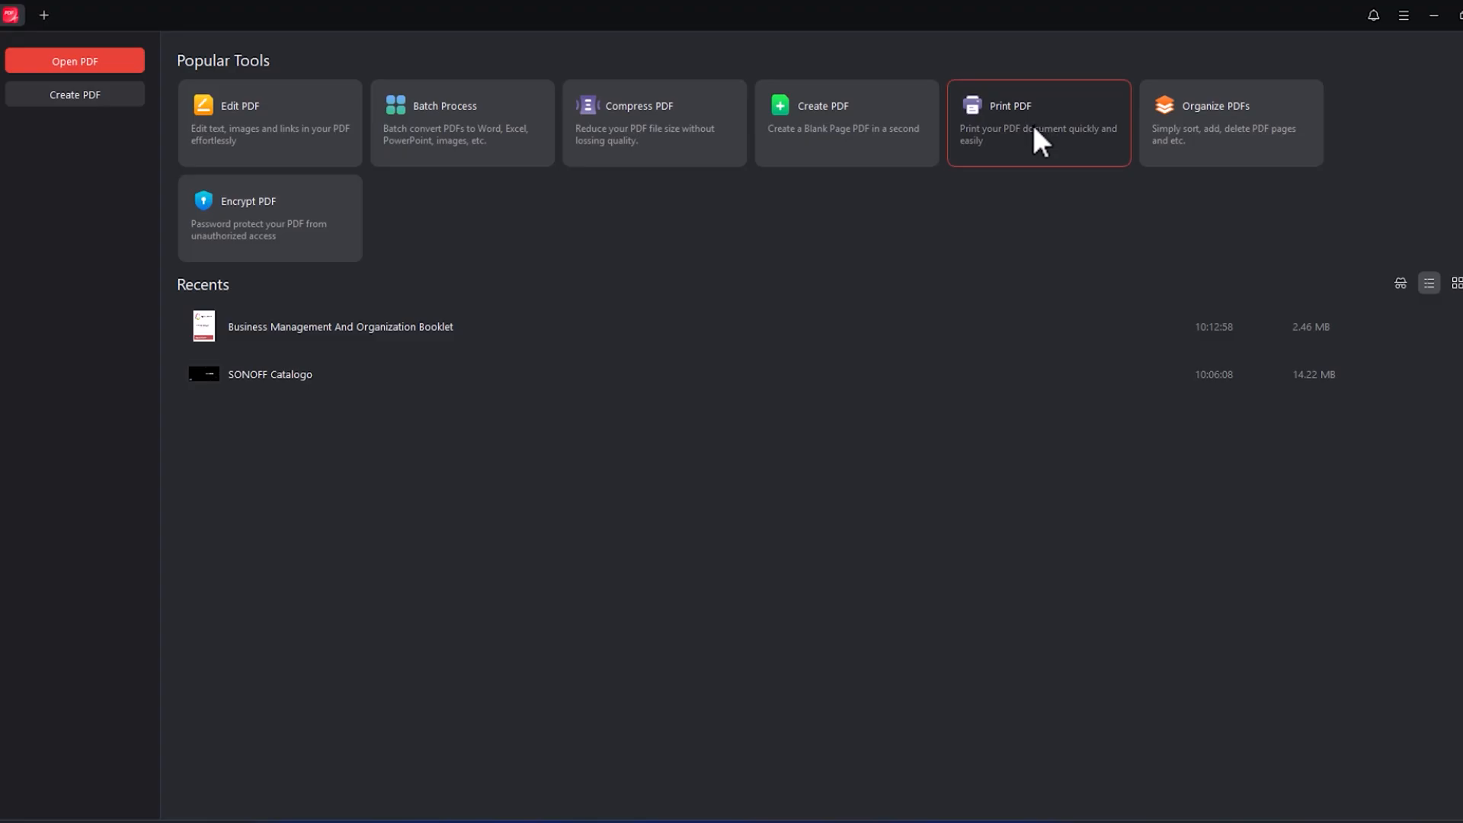
{"action": "left_click", "coordinate": [1206, 131]}
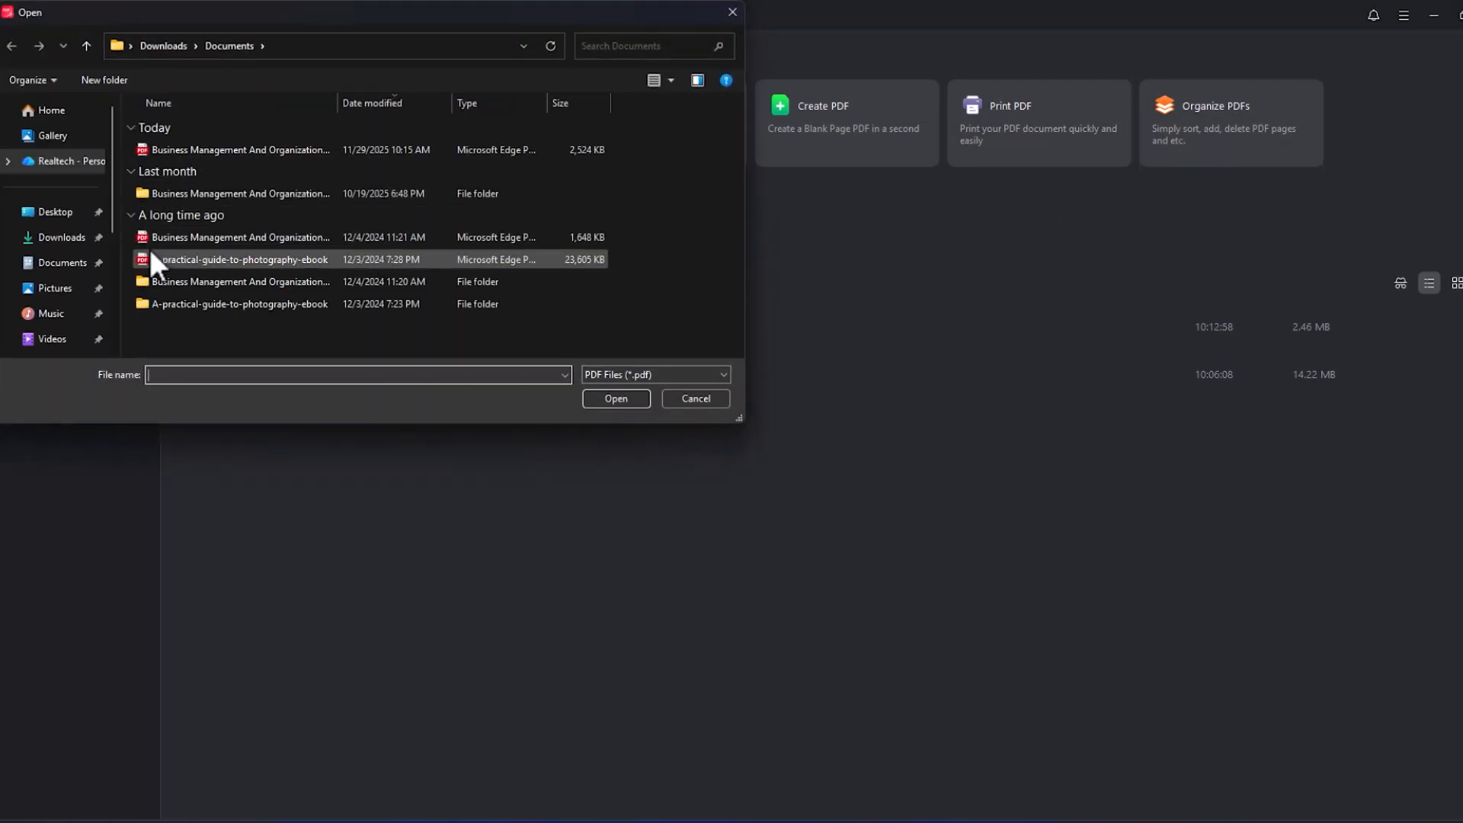
{"action": "left_click_drag", "start_coordinate": [132, 227], "coordinate": [180, 259]}
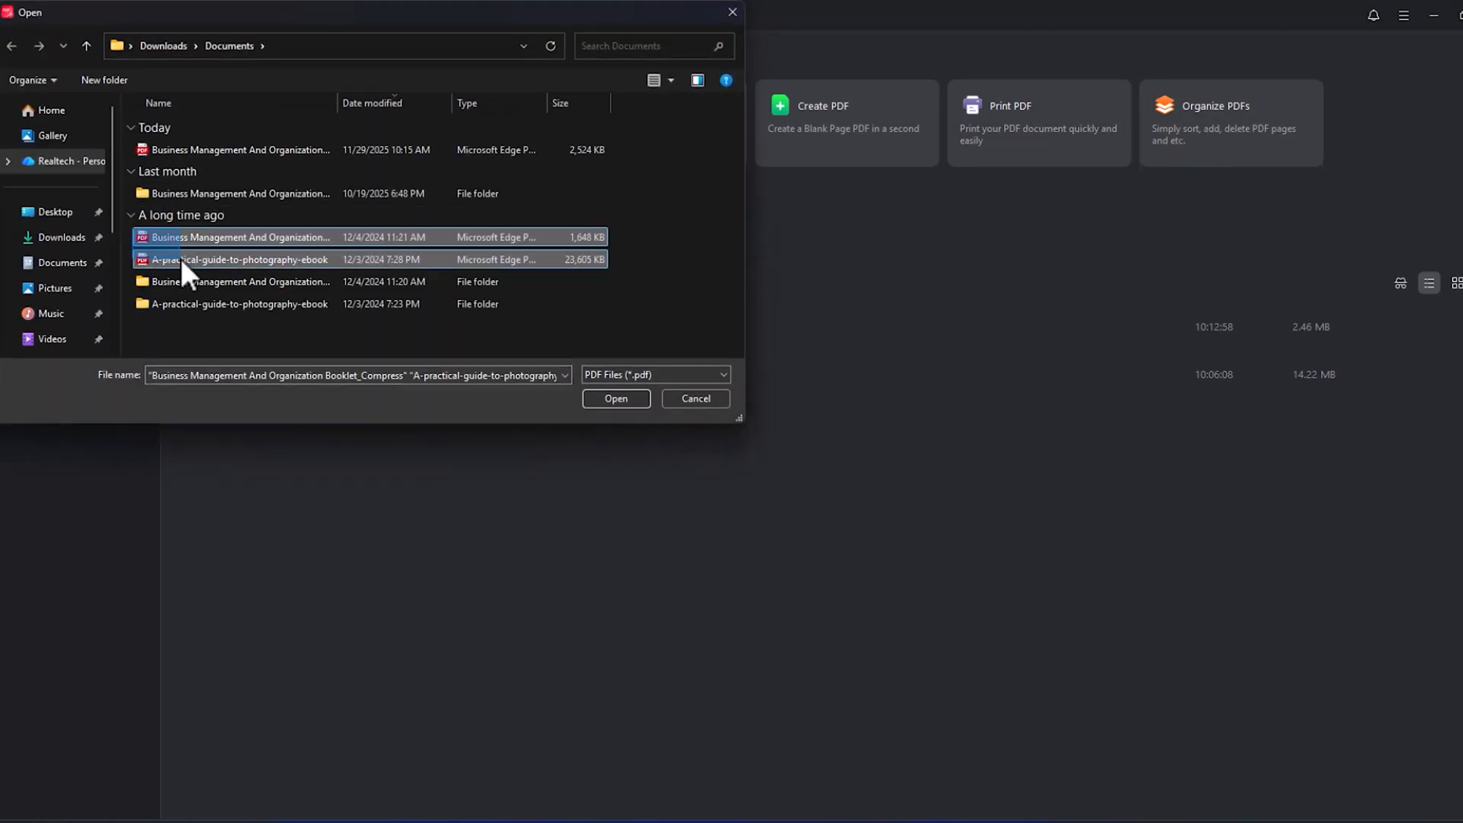
{"action": "left_click", "coordinate": [616, 397]}
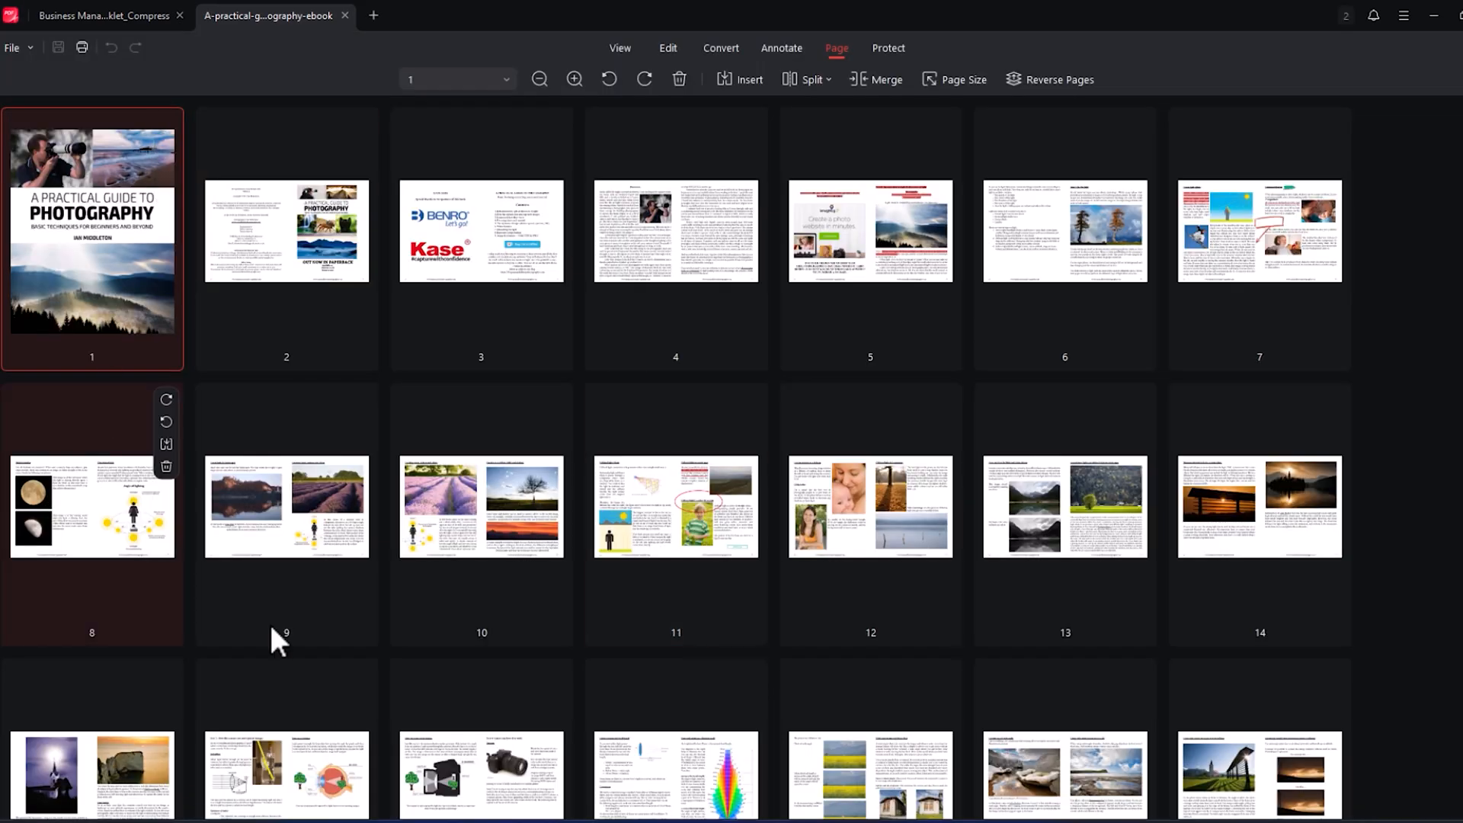
- In the photography ebook, move page 3 toward the start and page 5 down beside page 11
{"action": "left_click_drag", "start_coordinate": [460, 271], "coordinate": [80, 235]}
{"action": "left_click_drag", "start_coordinate": [868, 251], "coordinate": [771, 457]}
{"action": "scroll", "coordinate": [799, 689], "scroll_direction": "down", "scroll_amount": 5}
{"action": "scroll", "coordinate": [796, 670], "scroll_direction": "up", "scroll_amount": 4}
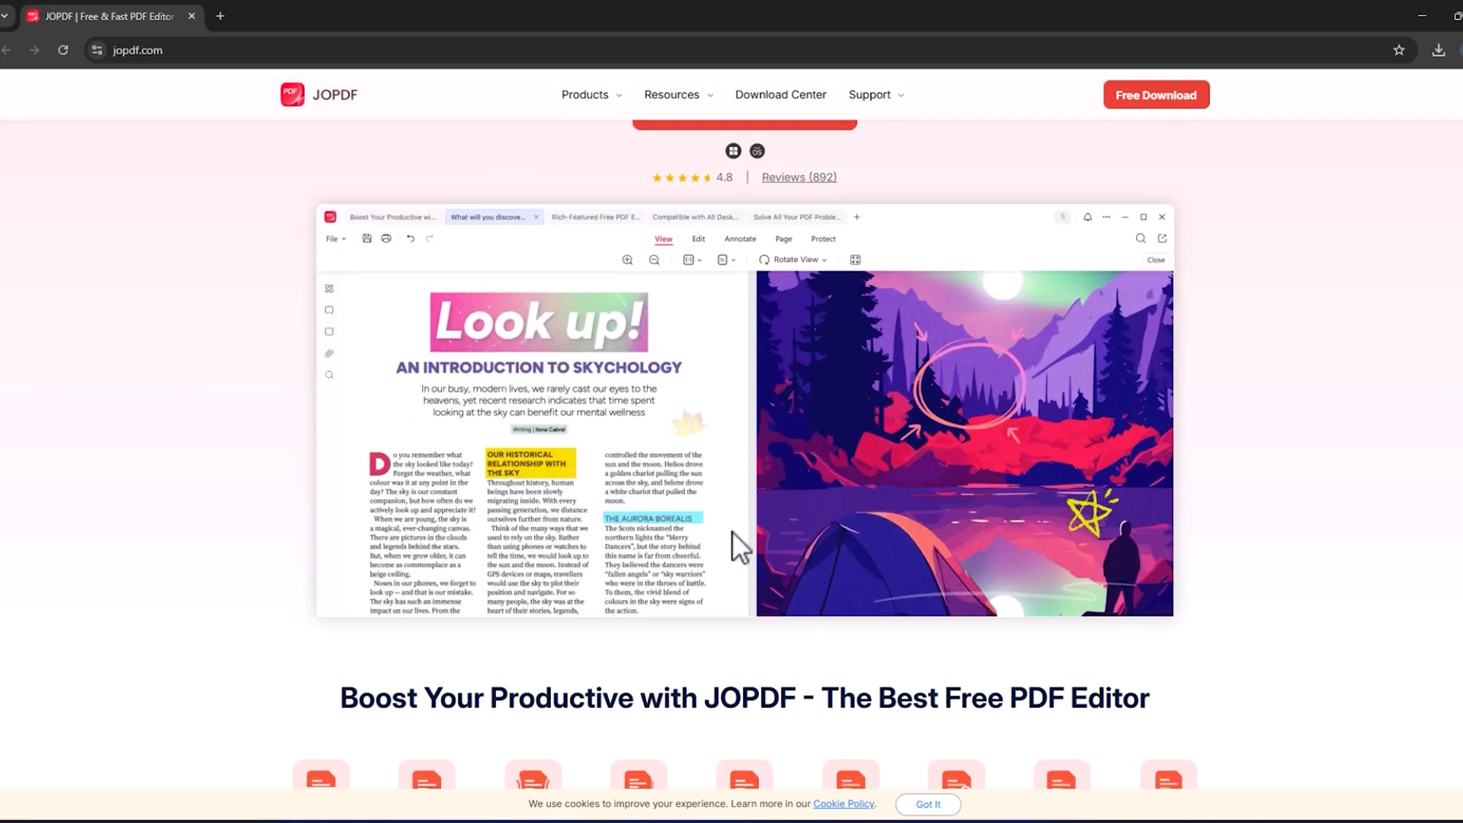
- Switch to the browser and look through the features described on the jopdf.com home page
{"action": "scroll", "coordinate": [731, 531], "scroll_direction": "down", "scroll_amount": 8}
{"action": "scroll", "coordinate": [732, 530], "scroll_direction": "down", "scroll_amount": 6}
{"action": "scroll", "coordinate": [646, 521], "scroll_direction": "down", "scroll_amount": 9}
{"action": "scroll", "coordinate": [655, 587], "scroll_direction": "down", "scroll_amount": 10}
{"action": "scroll", "coordinate": [660, 578], "scroll_direction": "down", "scroll_amount": 15}
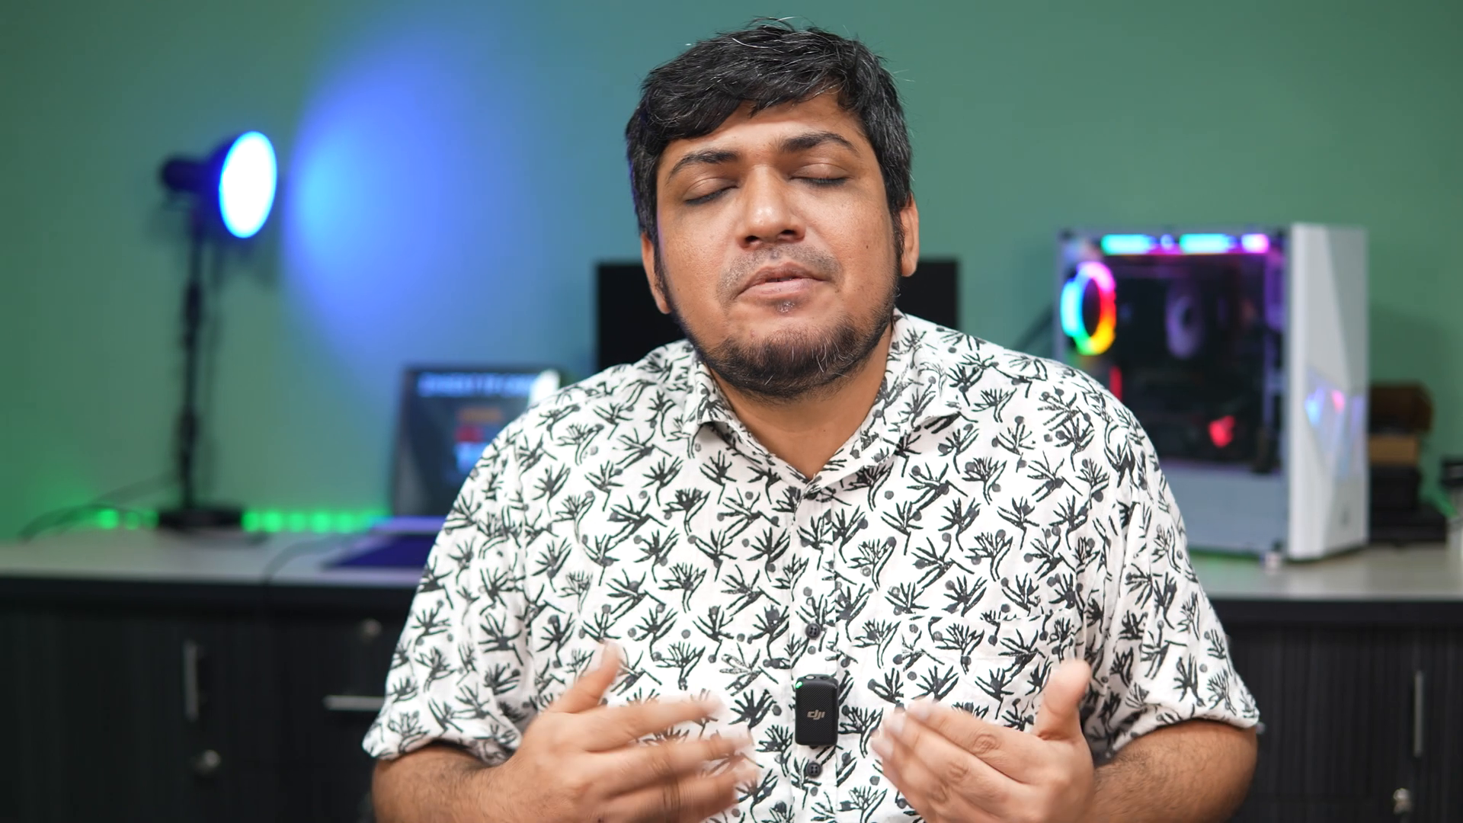